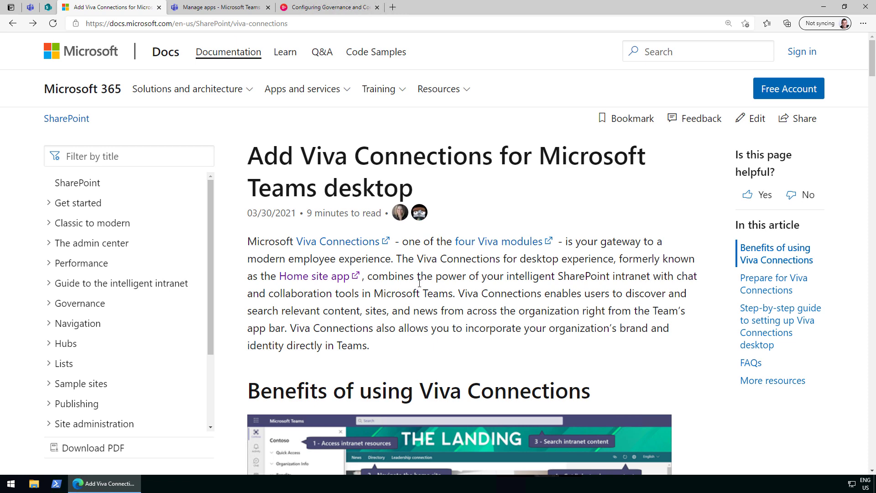
# Read the benefits section and the Important notes on required admin permissions, modern SharePoint sites and the desktop PowerShell script
pyautogui.scroll(-6, 417, 264)
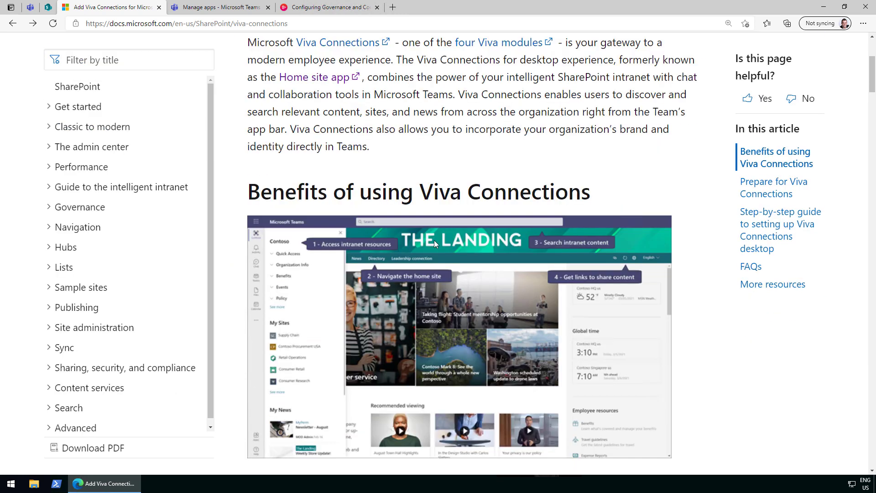
pyautogui.scroll(-10, 451, 217)
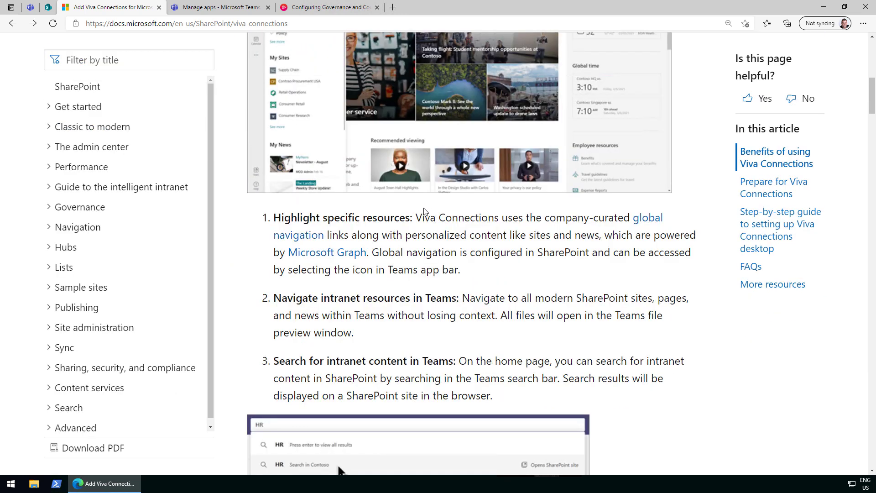
pyautogui.scroll(-6, 429, 233)
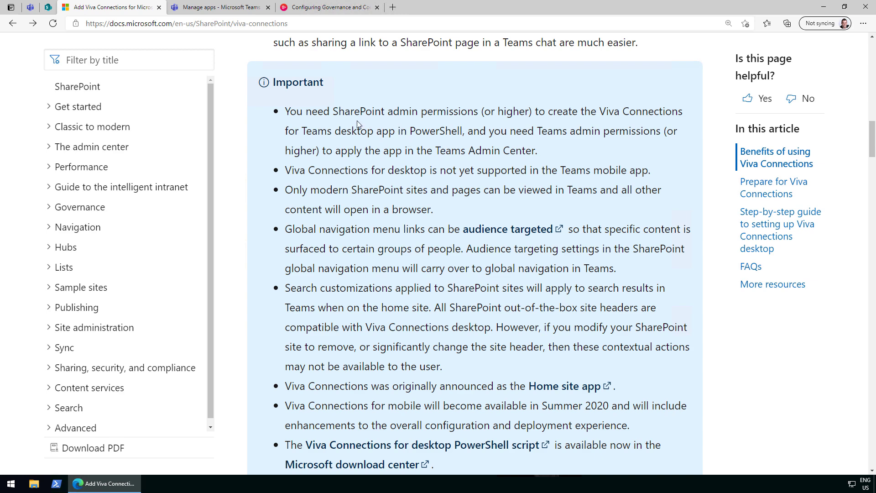
pyautogui.moveTo(339, 109); pyautogui.dragTo(479, 114)
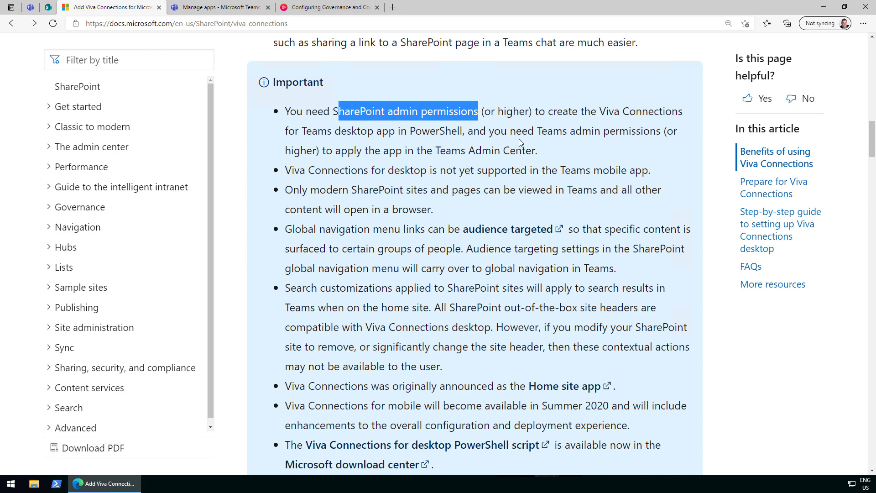
pyautogui.moveTo(541, 130); pyautogui.dragTo(599, 128)
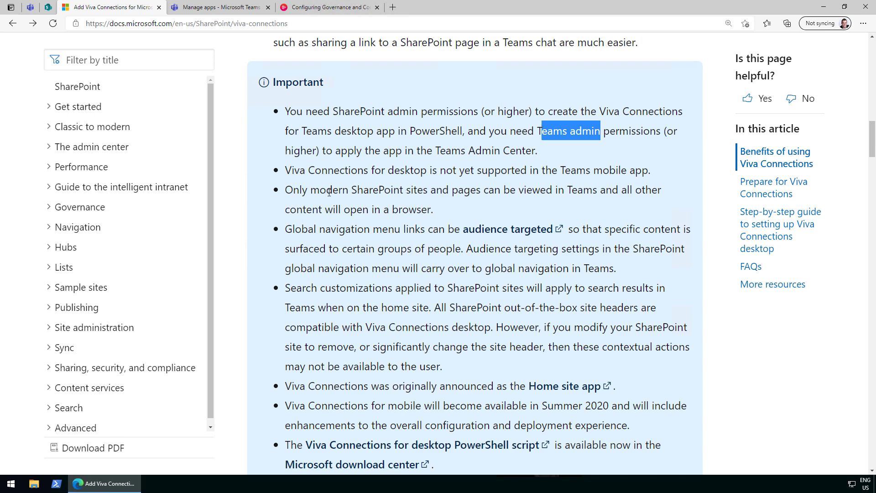
pyautogui.moveTo(289, 189); pyautogui.dragTo(459, 190)
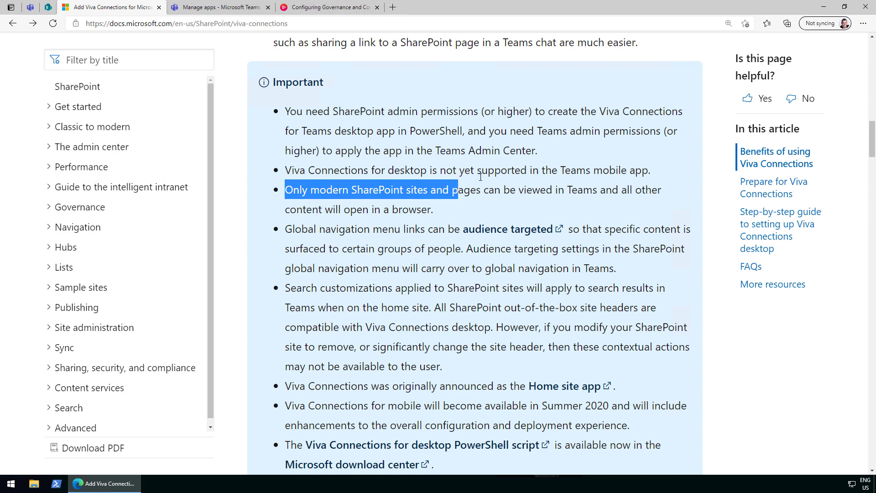
pyautogui.moveTo(450, 213); pyautogui.dragTo(382, 209)
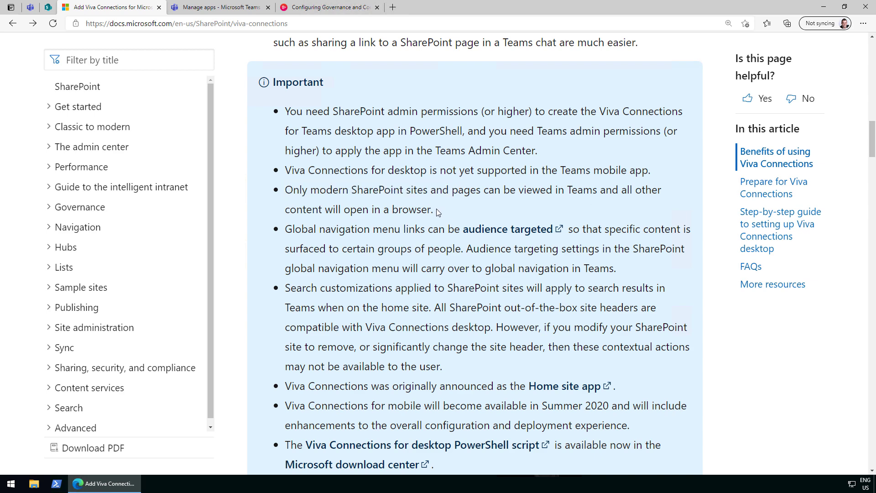
pyautogui.moveTo(286, 228); pyautogui.dragTo(331, 218)
pyautogui.moveTo(433, 210); pyautogui.dragTo(333, 211)
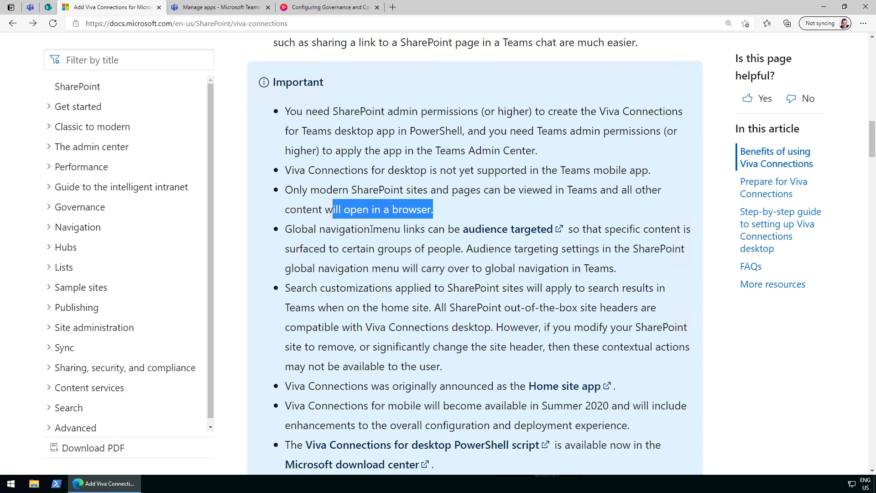
pyautogui.scroll(-3, 391, 153)
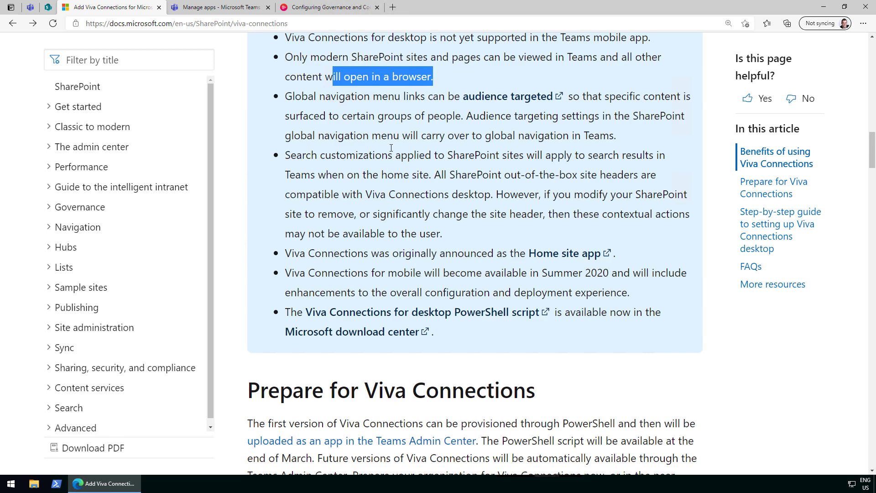
pyautogui.scroll(-3, 391, 151)
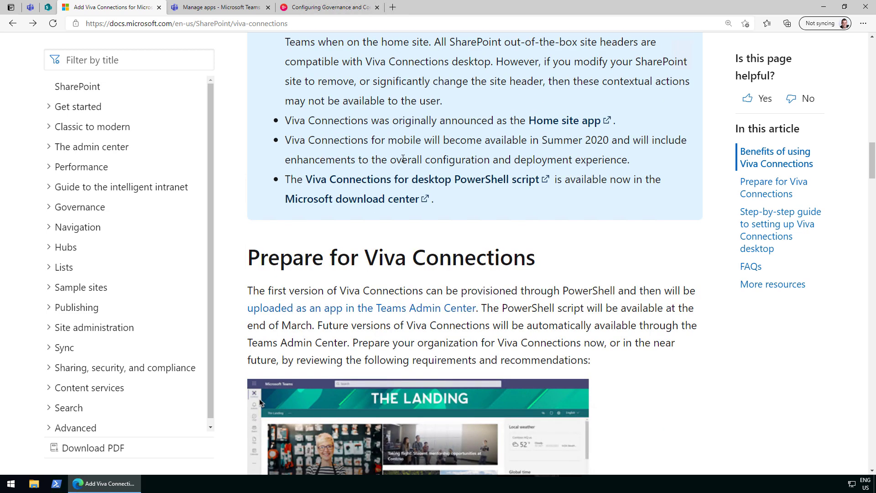
# Download the Viva Connections for desktop PowerShell script archive from the Microsoft download center and show it in its folder
pyautogui.click(358, 181)
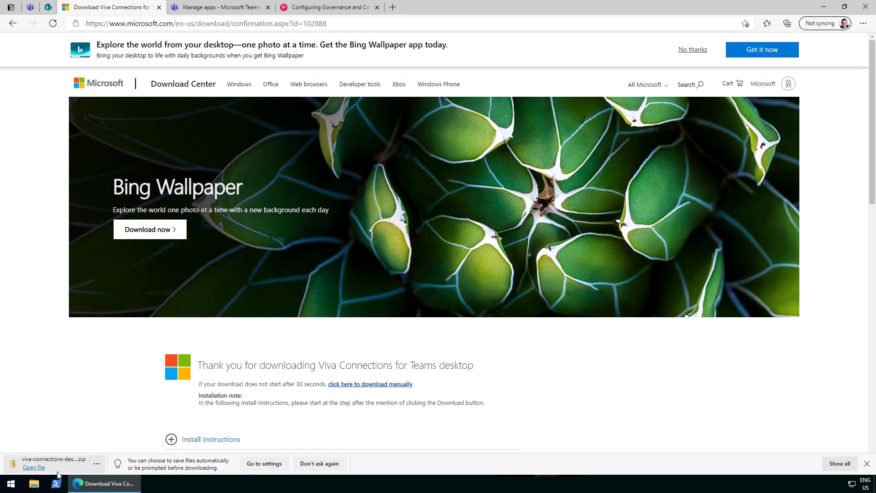
pyautogui.click(97, 463)
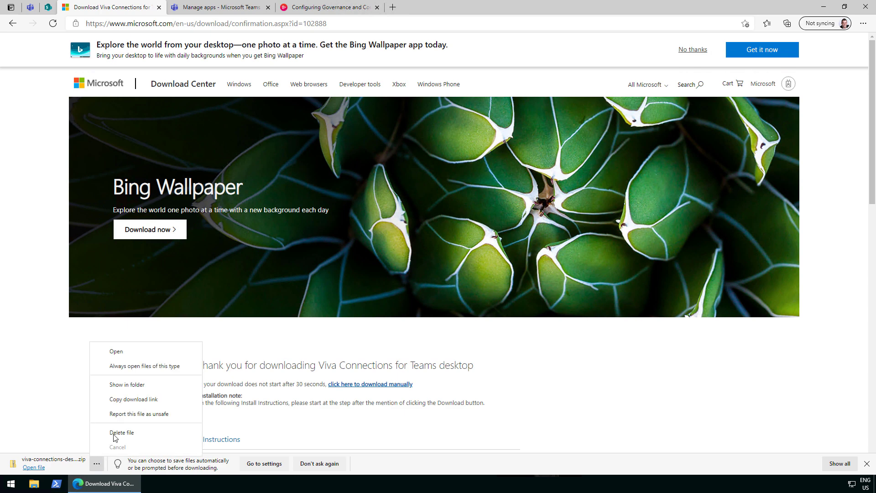
pyautogui.click(142, 385)
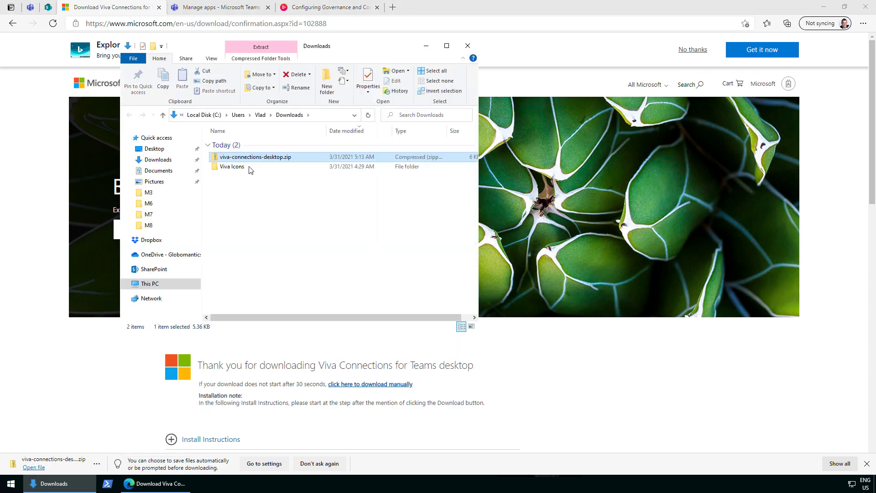
# Extract viva-connections-desktop.zip to the suggested viva-connections-desktop folder and open the extracted viva-connections-desktop-main folder in a maximized window
pyautogui.rightClick(244, 158)
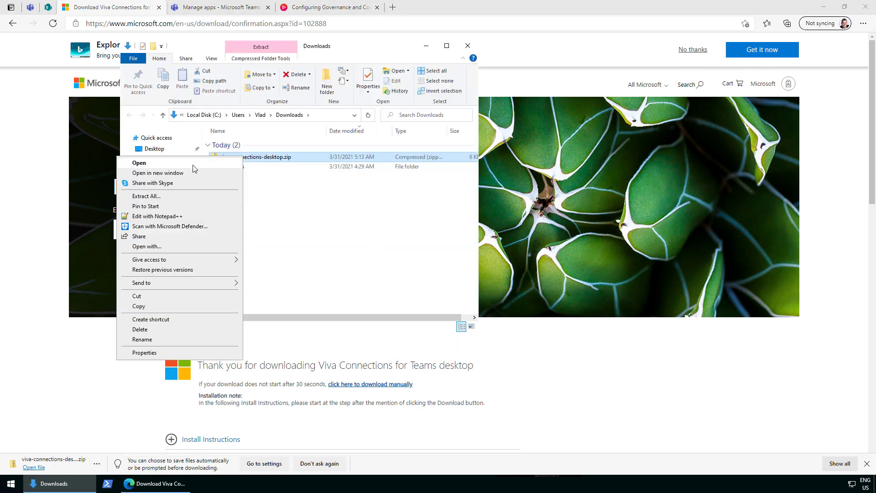
pyautogui.click(163, 199)
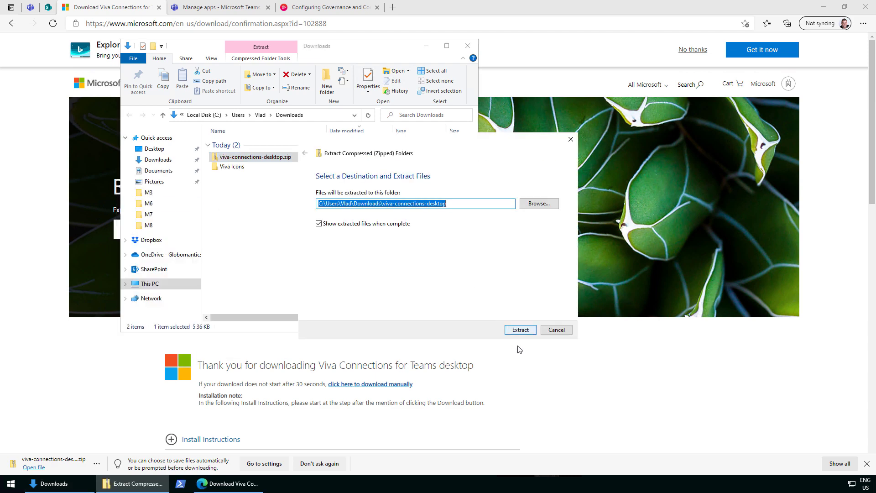
pyautogui.click(521, 330)
pyautogui.doubleClick(256, 156)
pyautogui.click(458, 57)
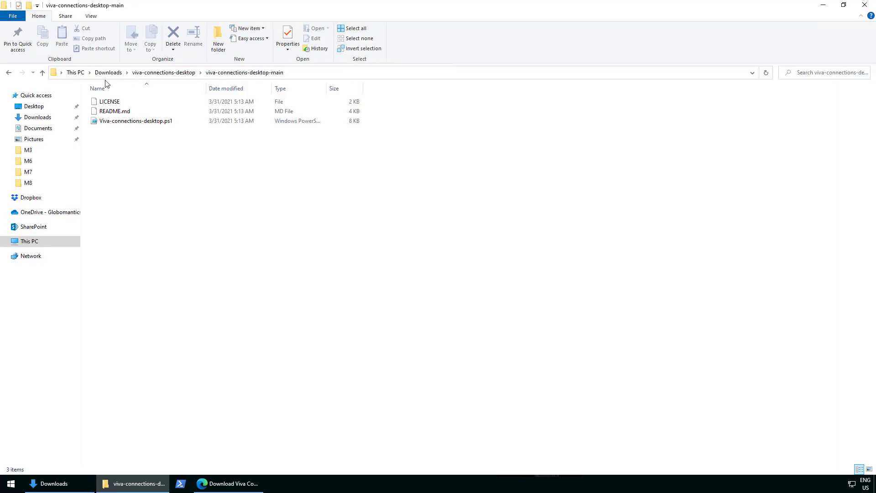
# Open README.md with Notepad as the default app for .md files, check the script's required inputs, and return to the folder
pyautogui.doubleClick(114, 115)
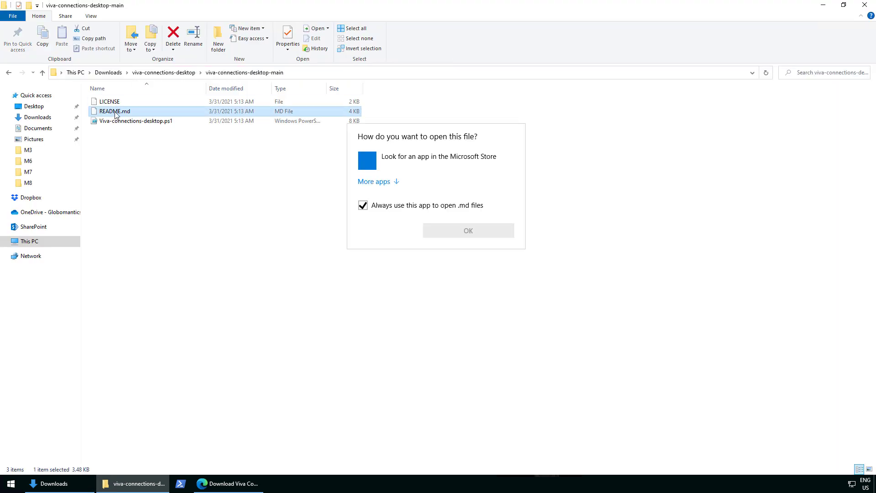
pyautogui.click(378, 182)
pyautogui.click(393, 226)
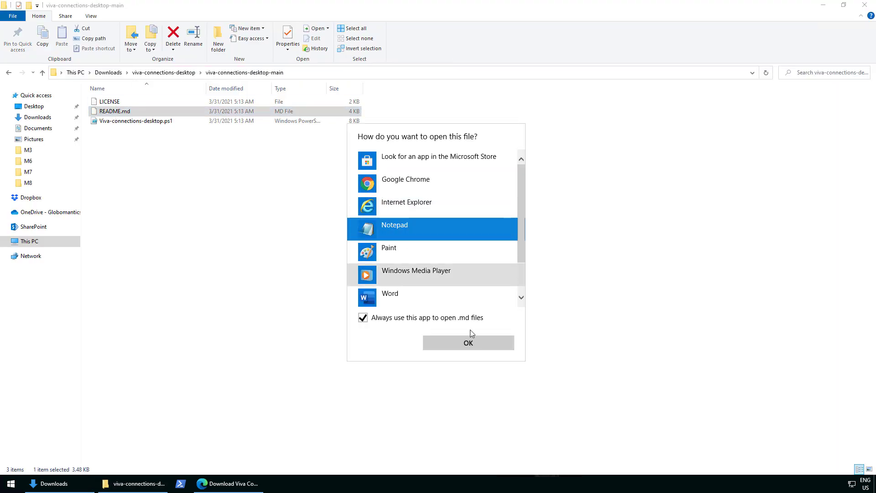
pyautogui.click(455, 344)
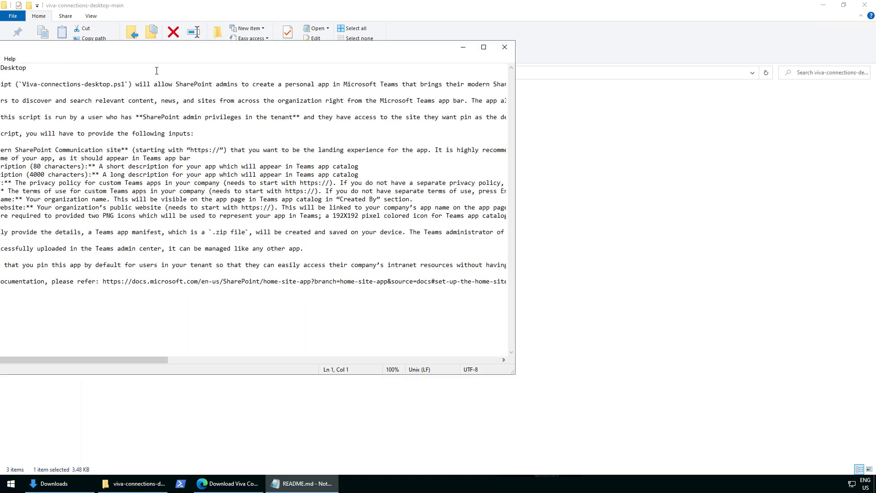
pyautogui.moveTo(212, 58); pyautogui.dragTo(272, 58)
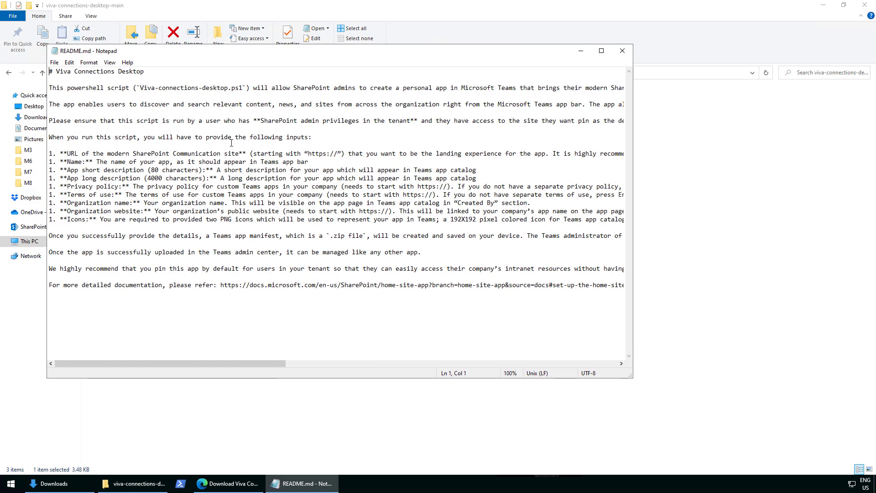
pyautogui.click(133, 418)
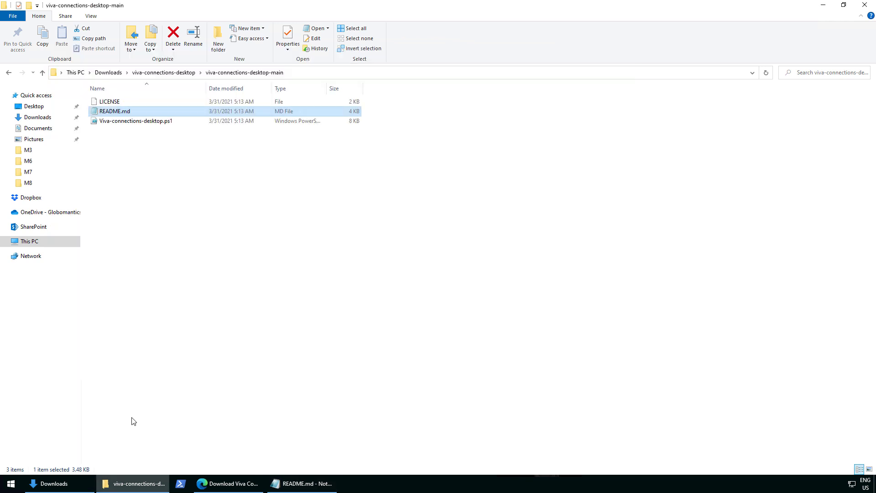
# Open the Viva-connections-desktop.ps1 script in Notepad++ and maximize the editor window
pyautogui.rightClick(120, 122)
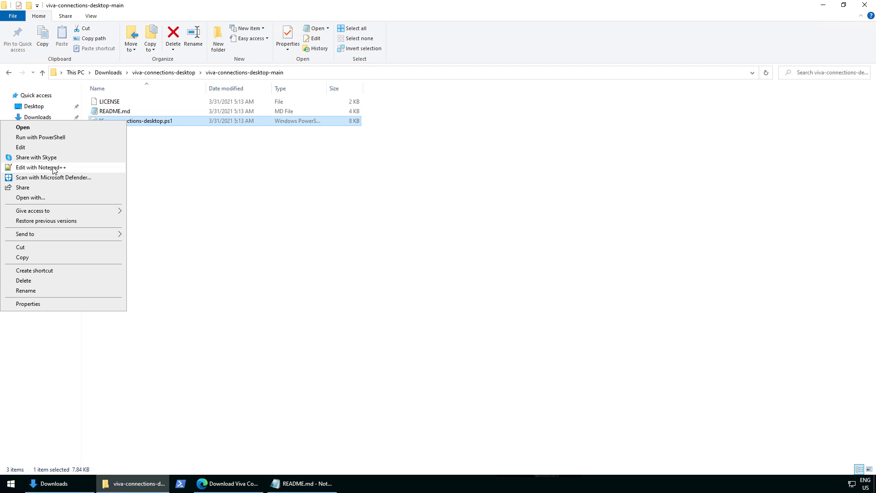
pyautogui.click(98, 167)
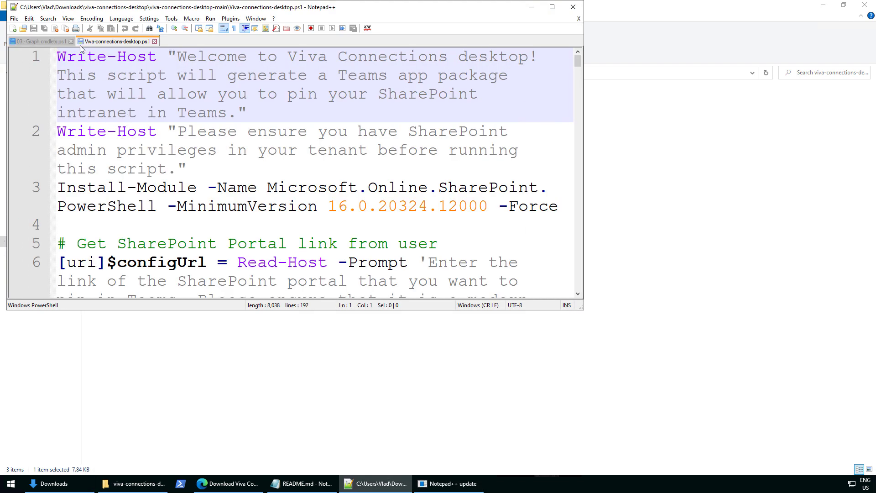
pyautogui.doubleClick(177, 6)
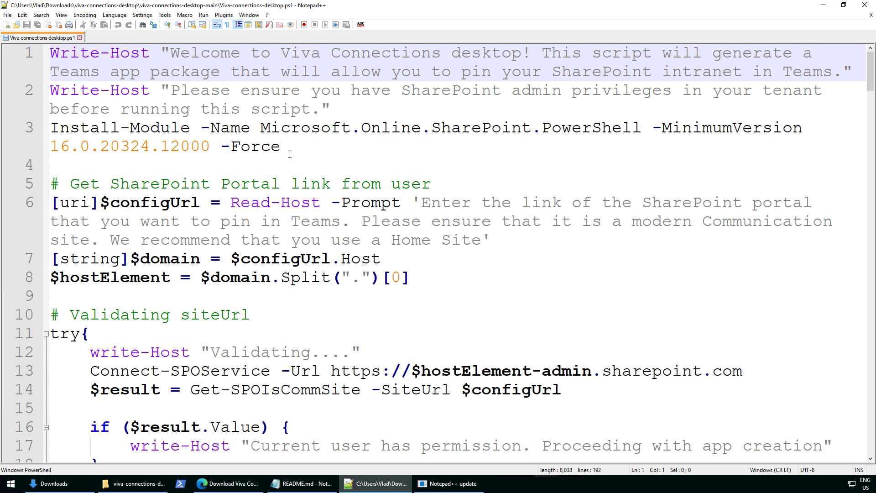
# Review the script's SharePoint Online module installation command, its minimum version, and the prompt asking for the SharePoint portal link
pyautogui.click(313, 146)
pyautogui.moveTo(254, 152); pyautogui.dragTo(47, 126)
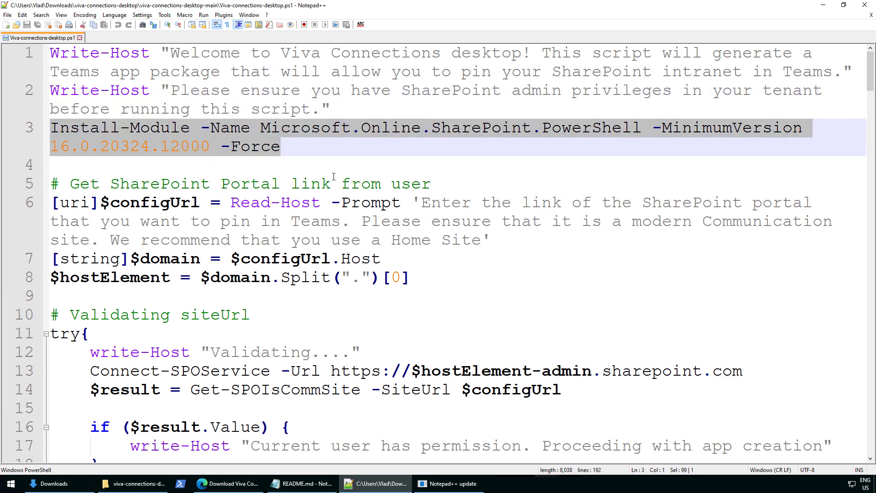
pyautogui.moveTo(210, 147); pyautogui.dragTo(50, 147)
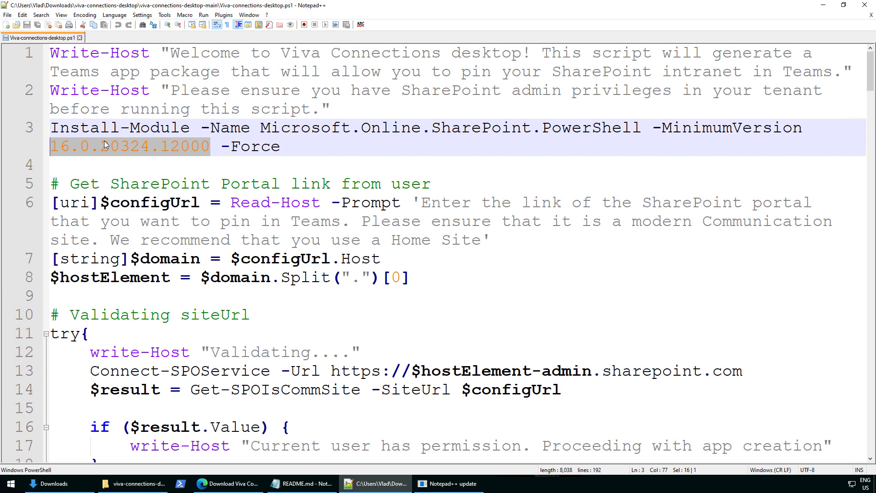
pyautogui.click(262, 187)
pyautogui.scroll(-1, 261, 185)
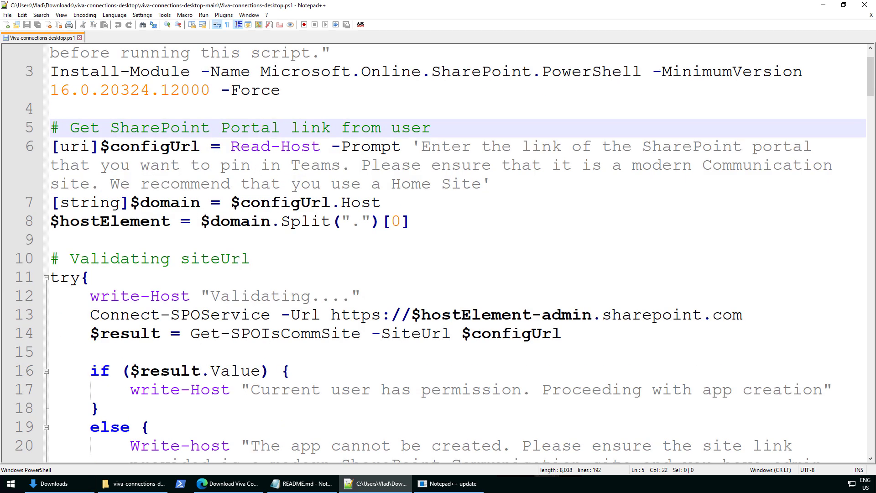
pyautogui.moveTo(231, 146); pyautogui.dragTo(481, 181)
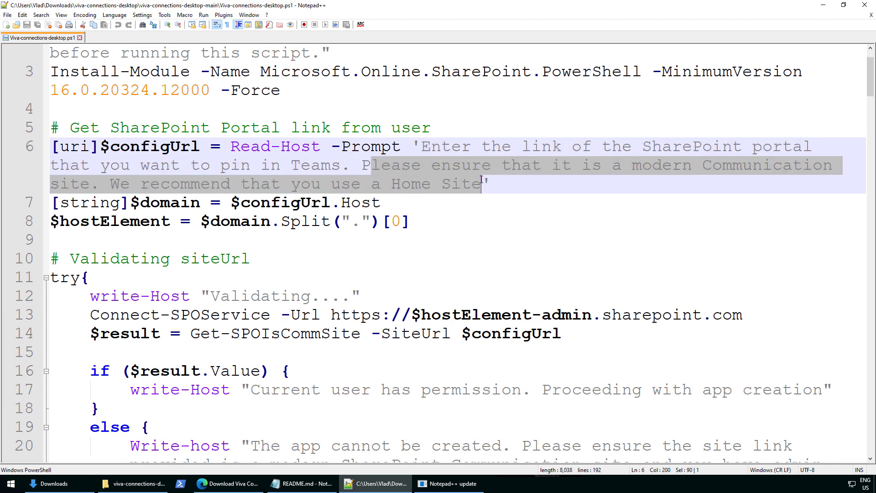
pyautogui.click(199, 174)
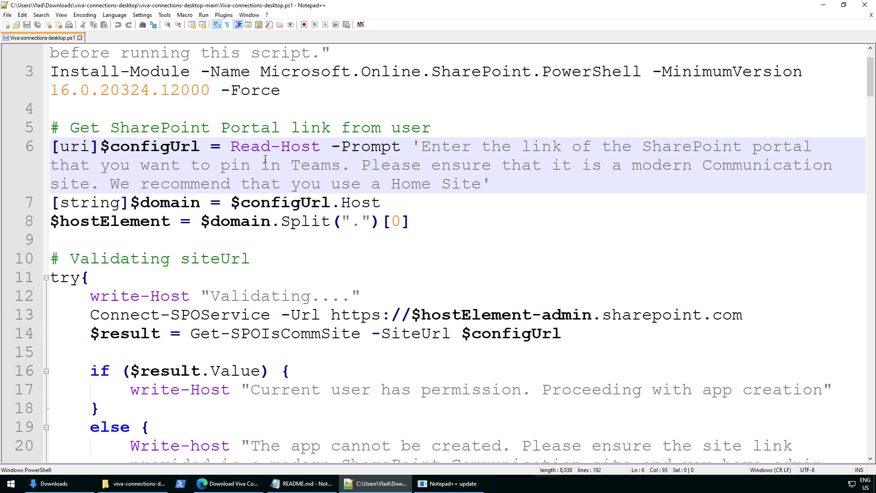
# Examine the script's site URL validation block, including the Connect-SPOService call and how the hostElement variable builds the admin URL
pyautogui.scroll(-2, 217, 172)
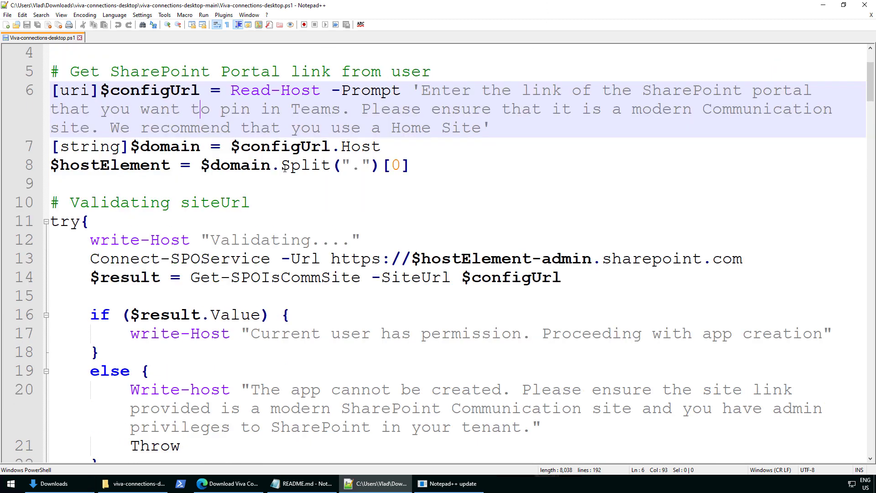
pyautogui.scroll(-1, 315, 176)
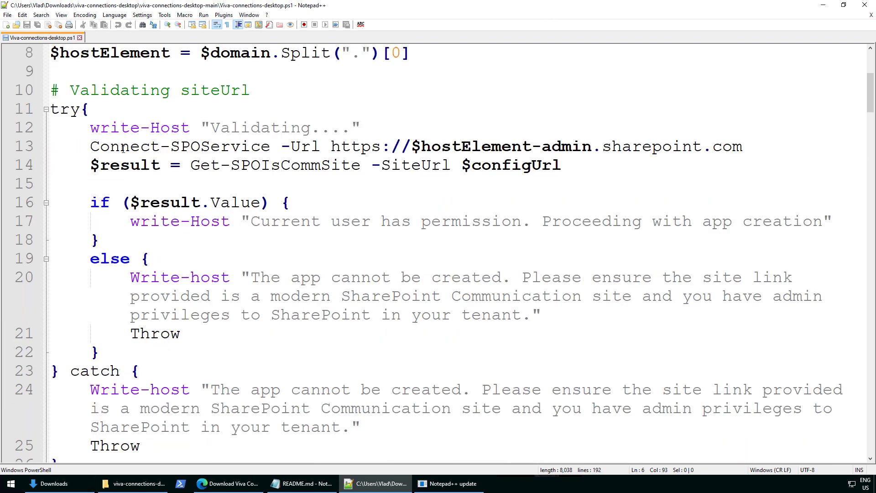
pyautogui.moveTo(90, 145); pyautogui.dragTo(315, 144)
pyautogui.click(239, 145)
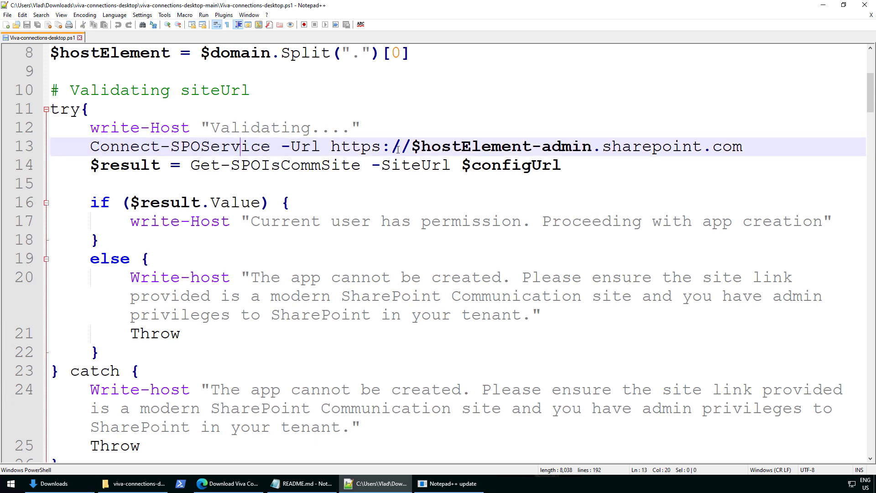
pyautogui.moveTo(331, 147); pyautogui.dragTo(461, 146)
pyautogui.click(471, 147)
pyautogui.doubleClick(471, 146)
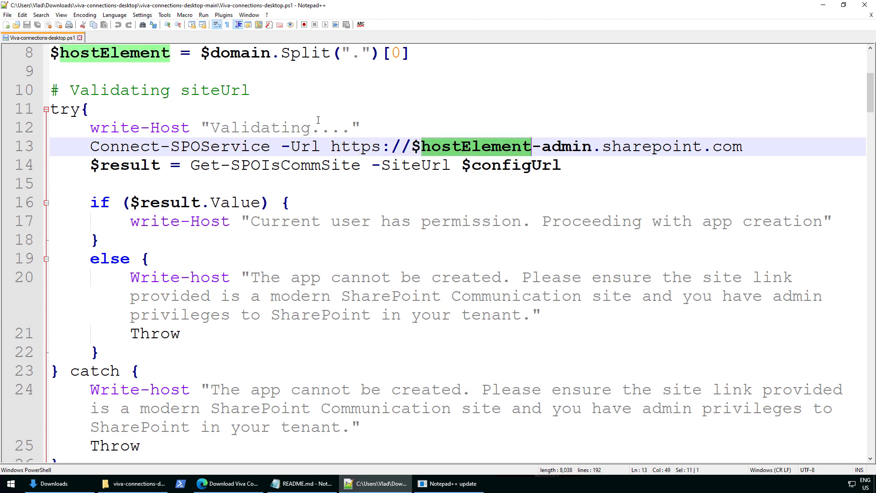
pyautogui.scroll(1, 276, 150)
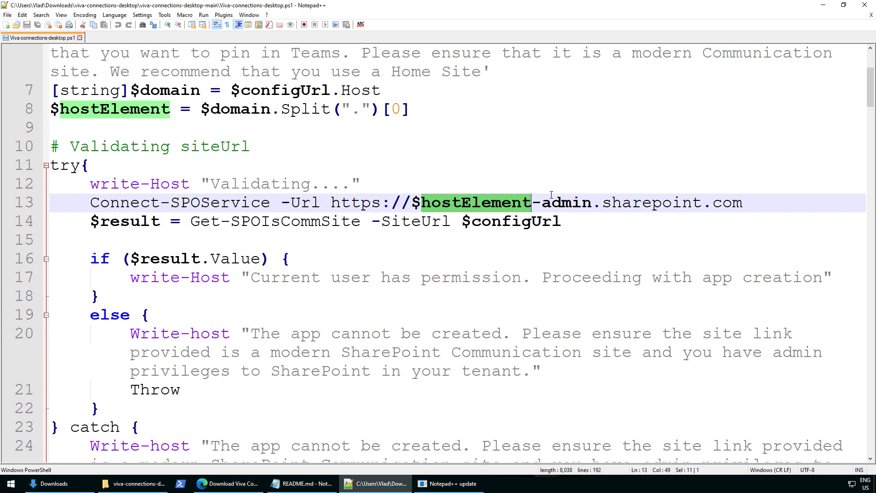
pyautogui.scroll(-2, 360, 186)
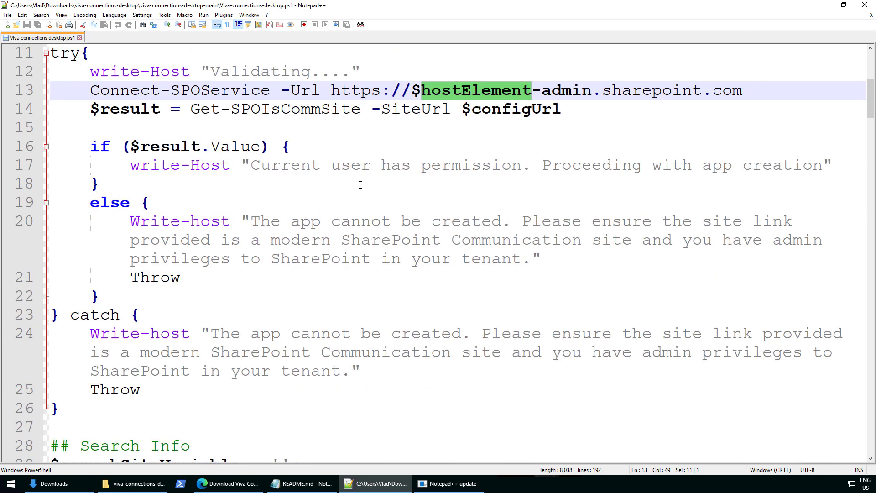
# Review the script's messages for successful and failed permission validation, plus the Search Info block that builds the searchUrl variable
pyautogui.moveTo(249, 165); pyautogui.dragTo(823, 169)
pyautogui.moveTo(537, 257); pyautogui.dragTo(268, 223)
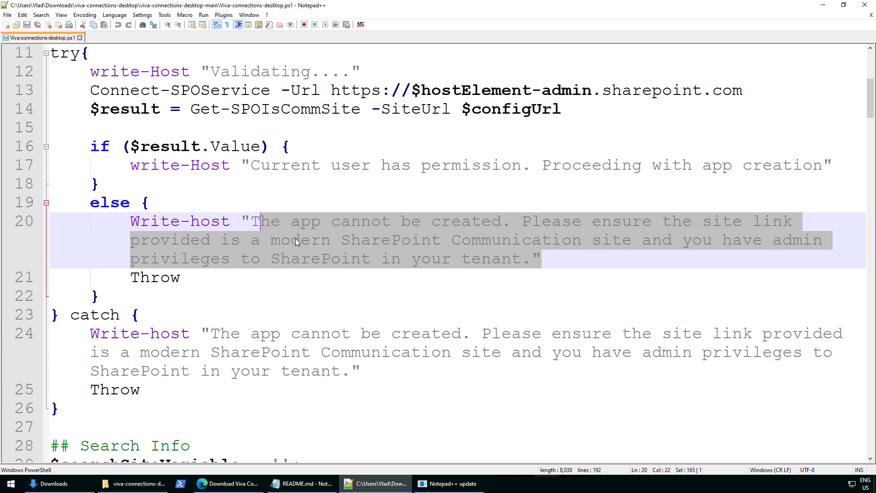
pyautogui.scroll(-1, 216, 195)
pyautogui.scroll(-3, 216, 194)
pyautogui.click(211, 198)
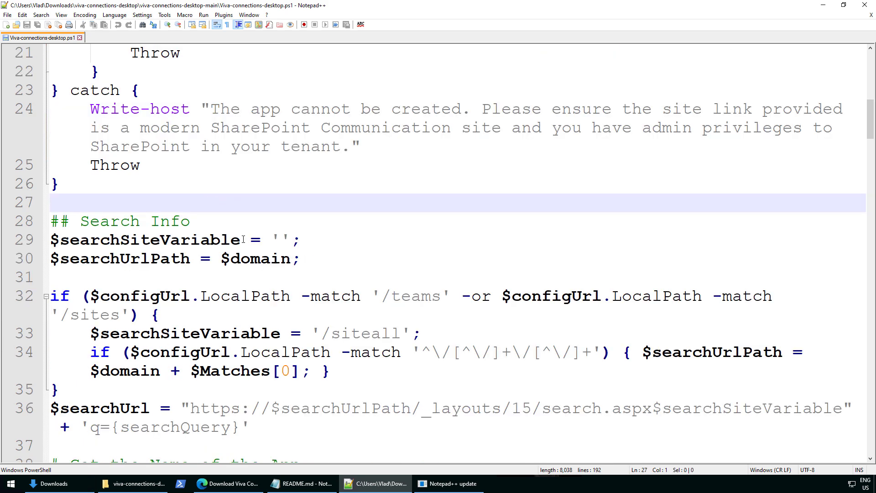
pyautogui.scroll(-1, 244, 239)
pyautogui.scroll(-1, 313, 191)
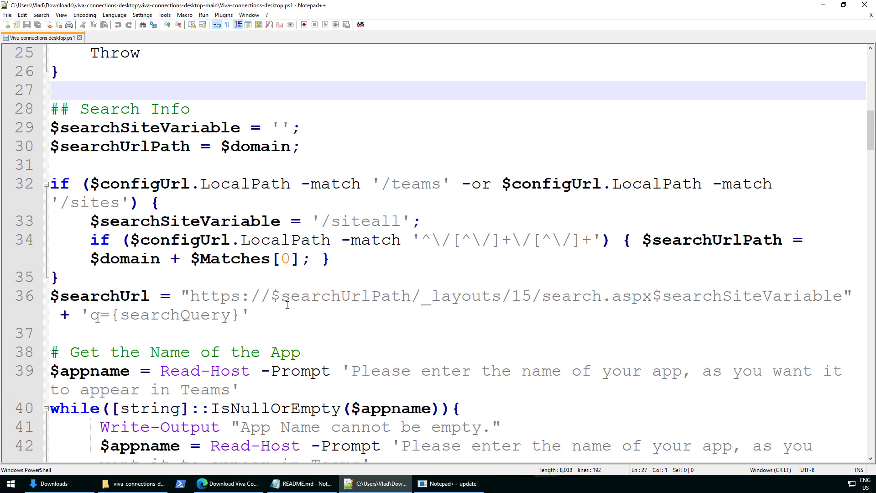
# Switch to Edge, go back to the Viva Connections documentation, read about searching intranet content in Teams, and return to the script
pyautogui.click(223, 483)
pyautogui.click(13, 23)
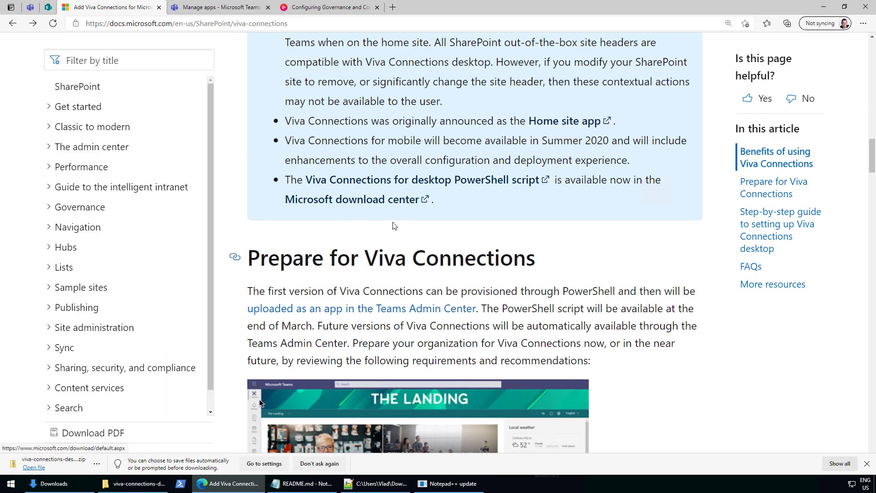
pyautogui.scroll(10, 352, 180)
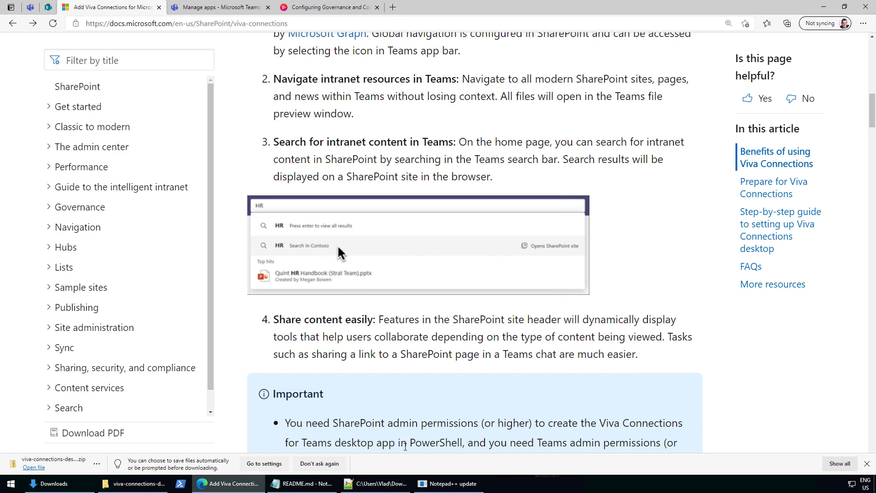
pyautogui.click(376, 484)
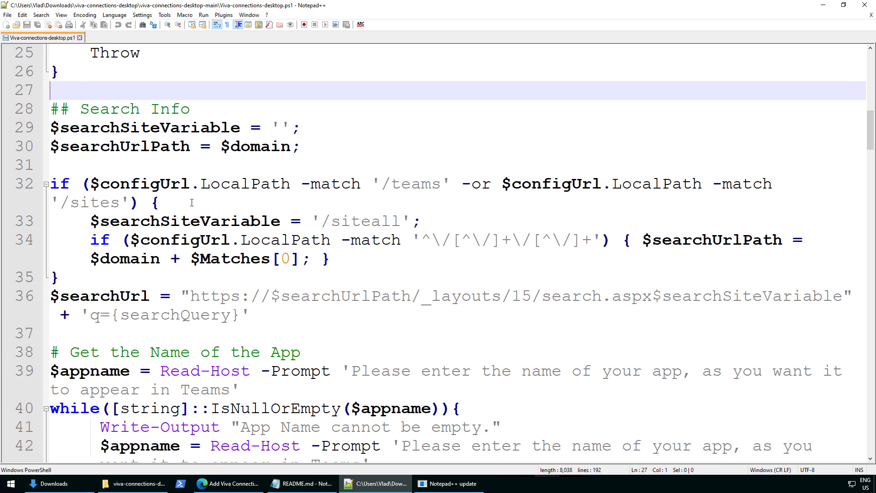
# Check the required inputs listed in README.md against the script, and examine its prompt for the app name shown in Teams
pyautogui.scroll(-4, 180, 184)
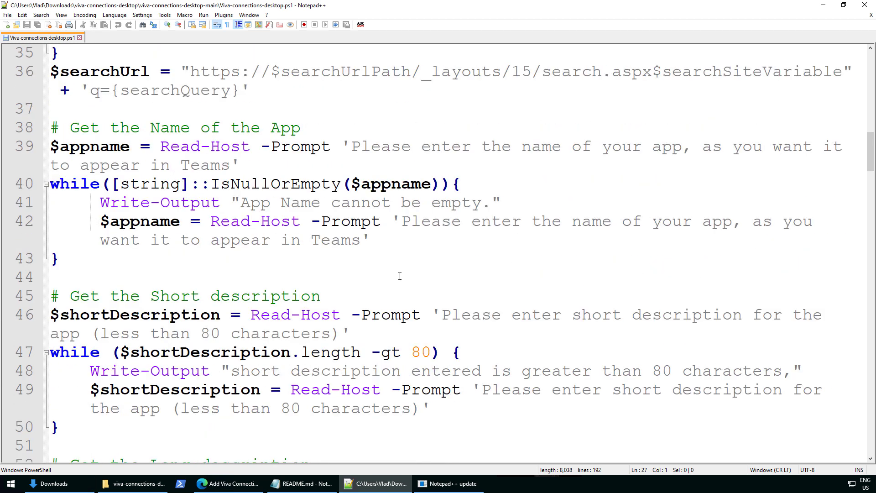
pyautogui.click(296, 485)
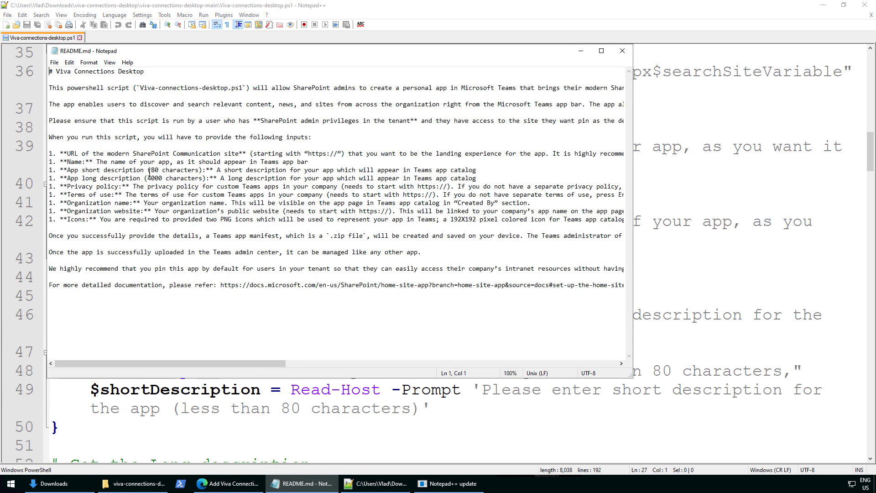
pyautogui.click(64, 154)
pyautogui.moveTo(64, 154); pyautogui.dragTo(551, 225)
pyautogui.click(375, 389)
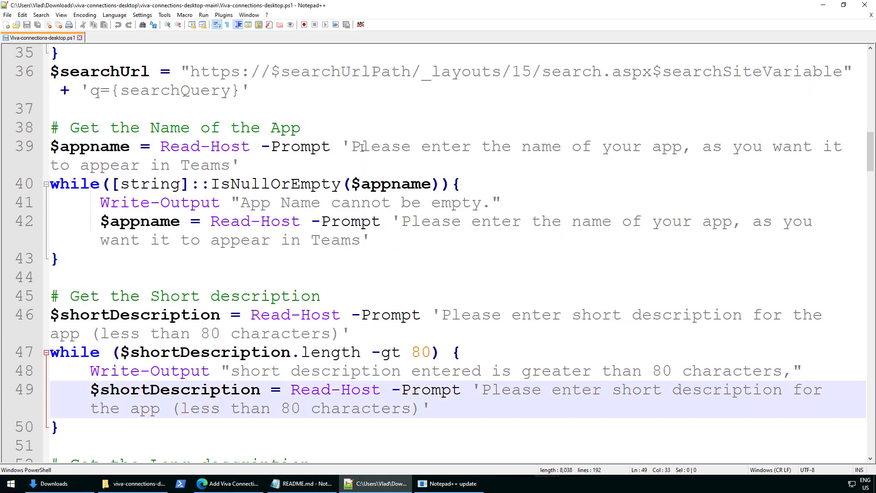
pyautogui.moveTo(350, 149); pyautogui.dragTo(234, 166)
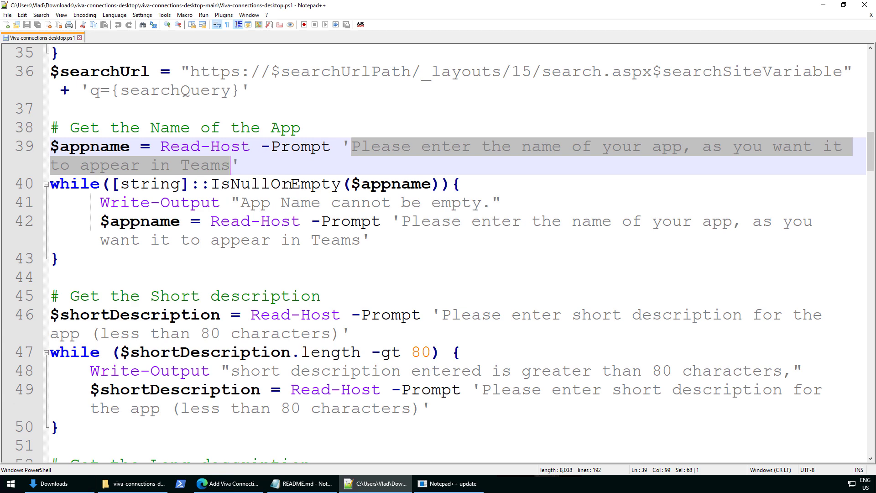
# Examine the script's short description block, including the prompt's character limit and the length check
pyautogui.scroll(-4, 286, 186)
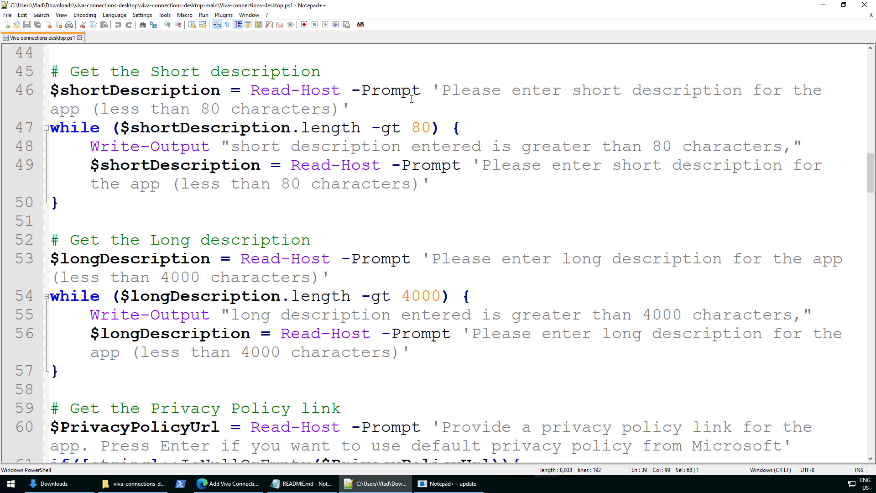
pyautogui.moveTo(102, 110); pyautogui.dragTo(330, 110)
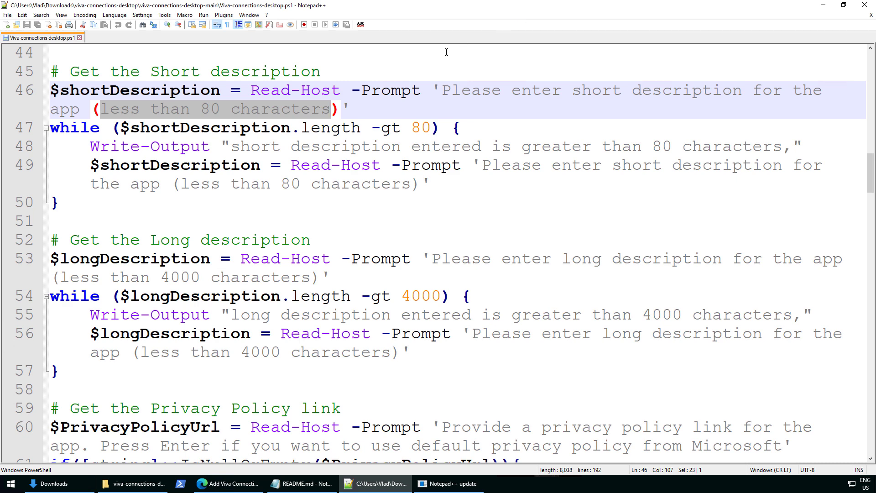
pyautogui.click(121, 89)
pyautogui.moveTo(51, 71); pyautogui.dragTo(212, 199)
pyautogui.scroll(-2, 211, 197)
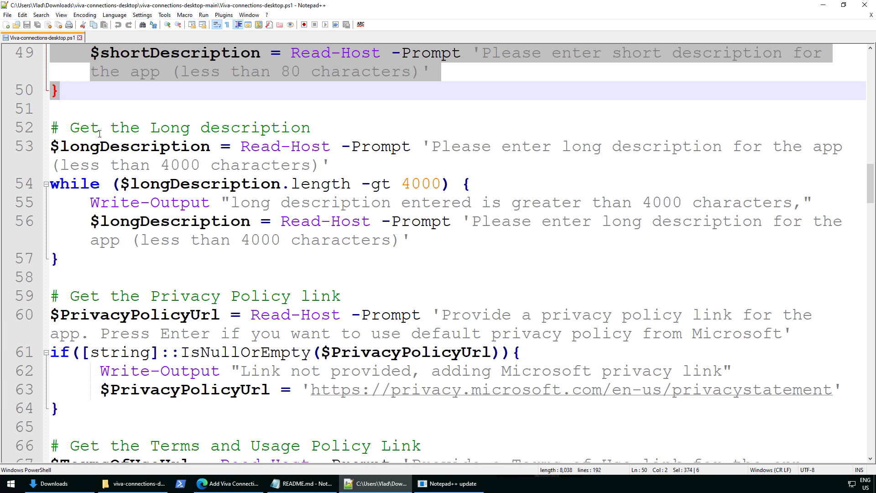
# Examine the script's long description block, including its 4000-character limit and the while loop that repeats the prompt
pyautogui.click(70, 129)
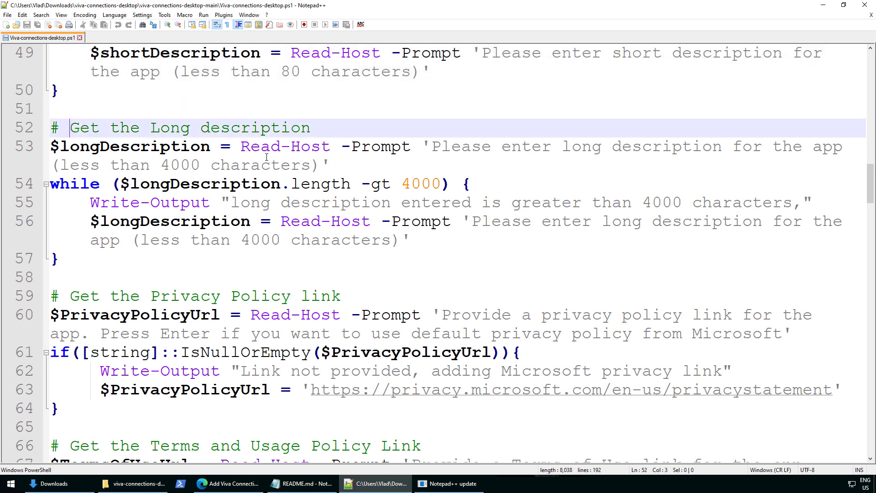
pyautogui.doubleClick(160, 165)
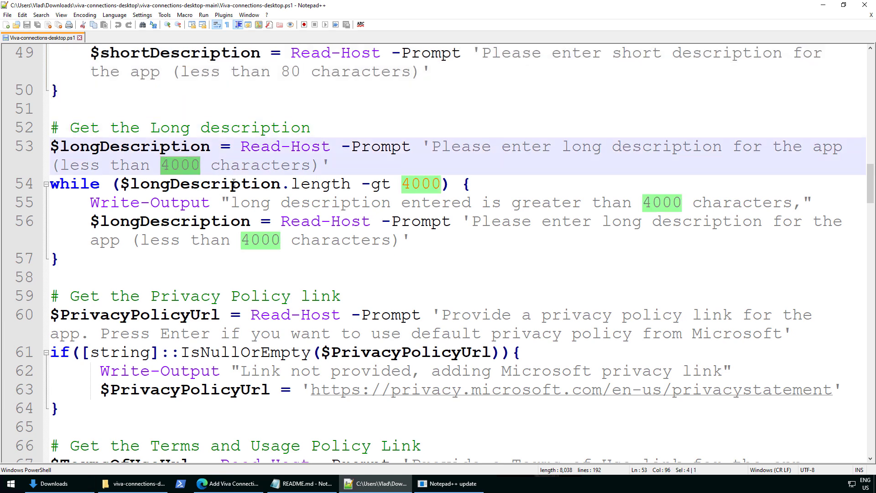
pyautogui.moveTo(64, 262); pyautogui.dragTo(33, 154)
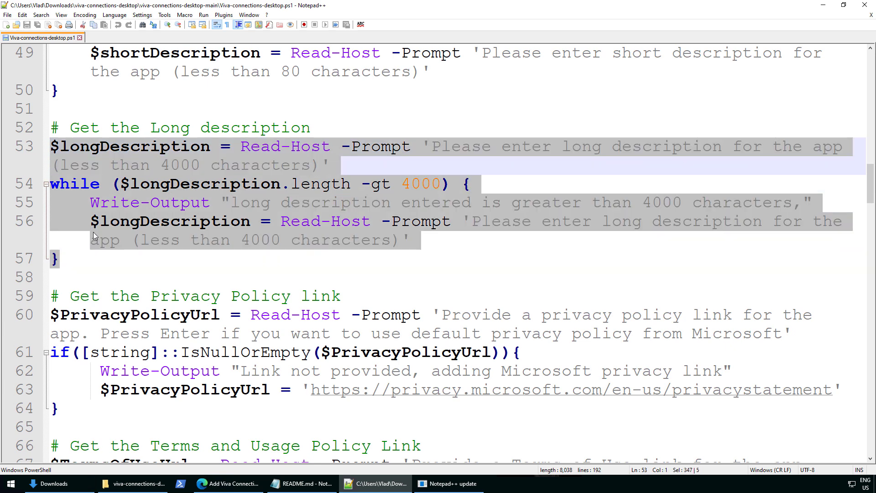
pyautogui.click(67, 249)
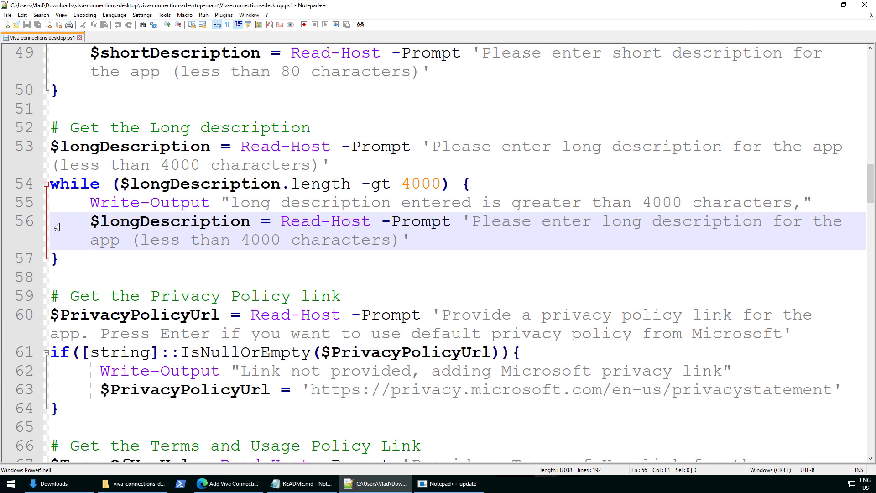
# Review the script's privacy policy and terms of use prompts, including the default Microsoft links used when no link is provided
pyautogui.scroll(-1, 244, 160)
pyautogui.scroll(-3, 244, 160)
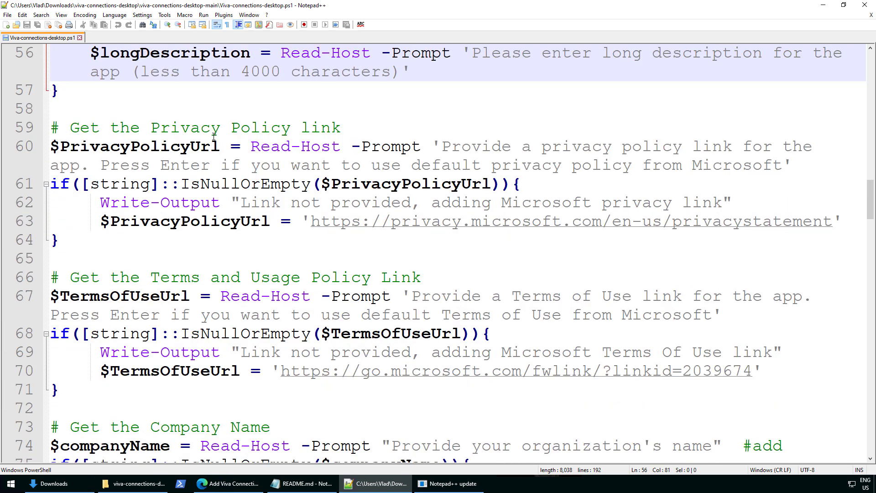
pyautogui.moveTo(54, 73); pyautogui.dragTo(292, 194)
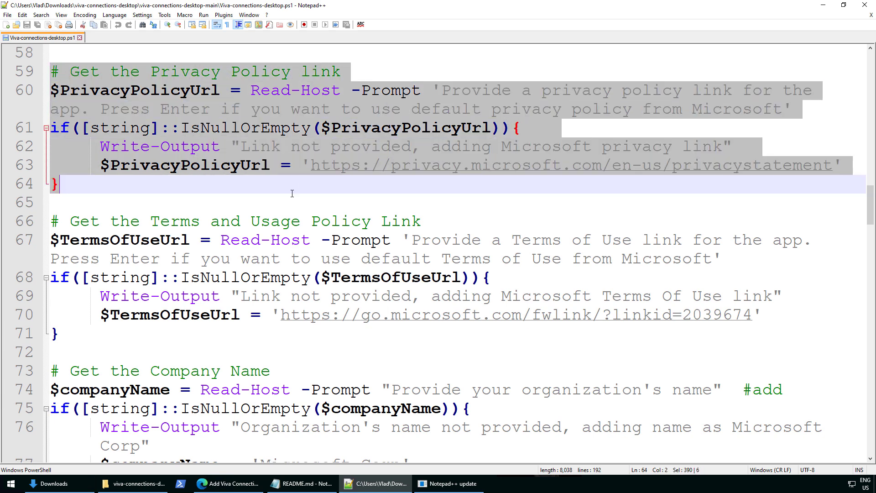
pyautogui.click(182, 173)
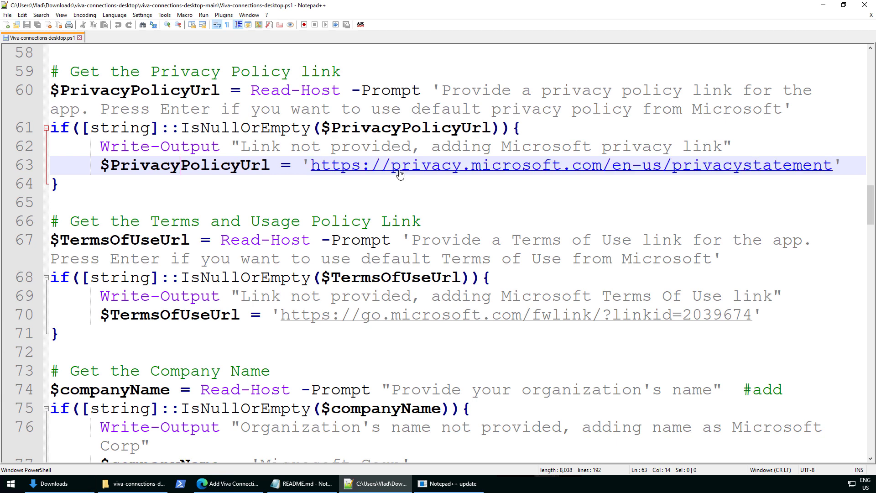
pyautogui.scroll(-2, 229, 116)
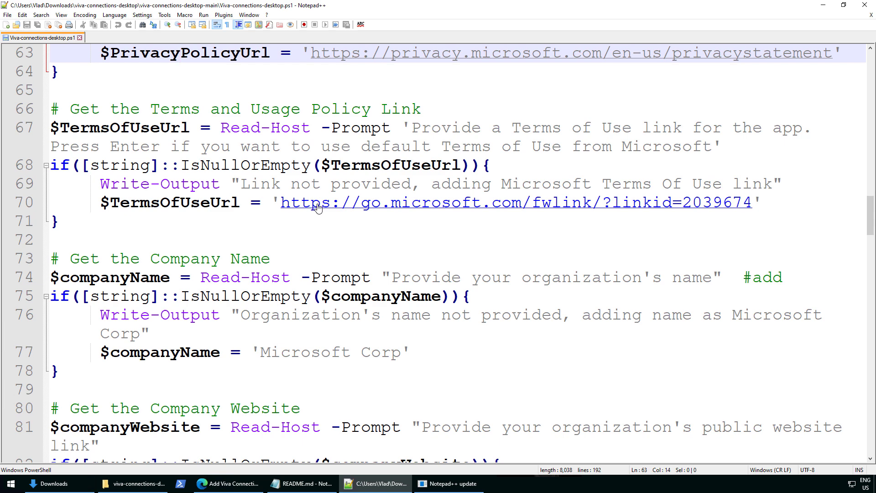
# Review the script's company name and company website blocks, including the default values used when nothing is entered
pyautogui.scroll(-3, 318, 208)
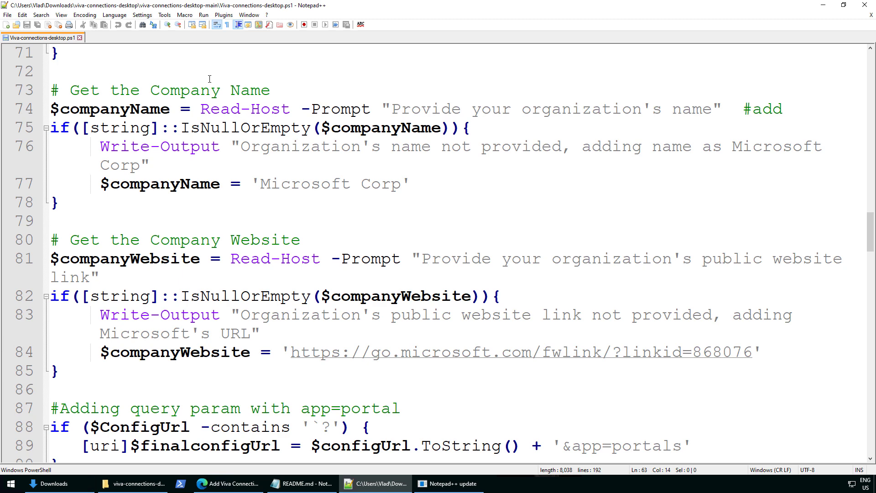
pyautogui.scroll(-4, 200, 81)
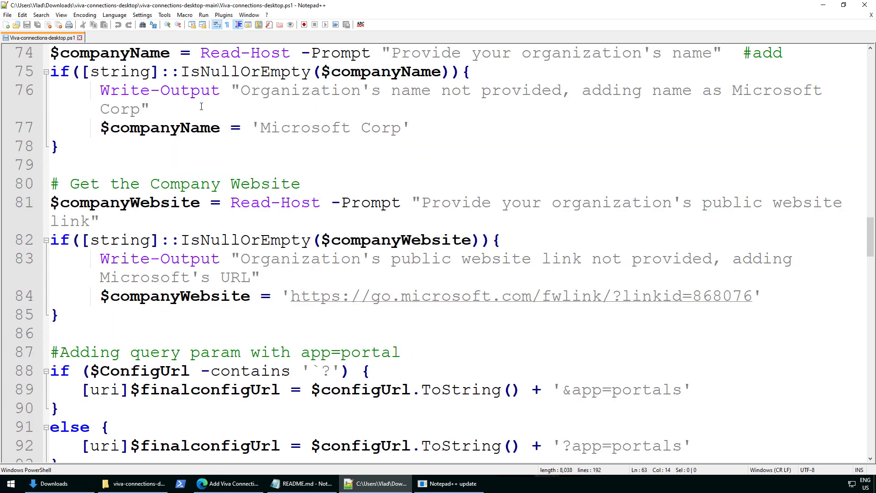
pyautogui.scroll(1, 201, 110)
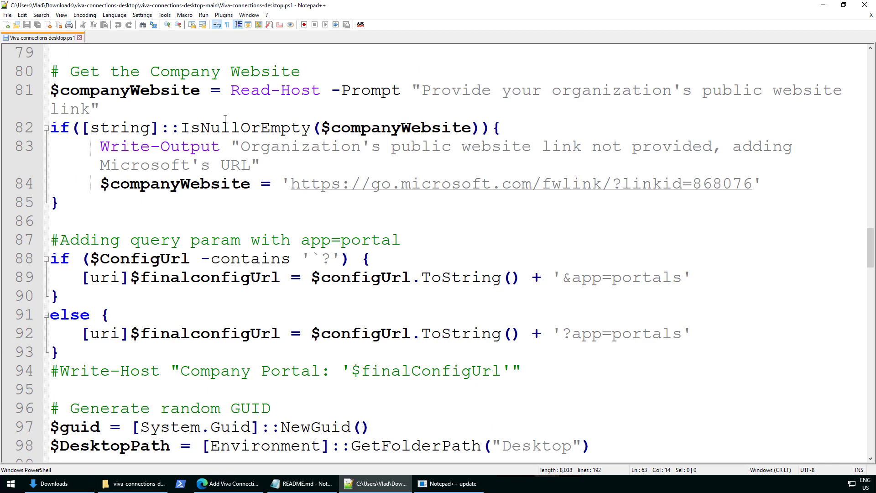
pyautogui.scroll(3, 304, 161)
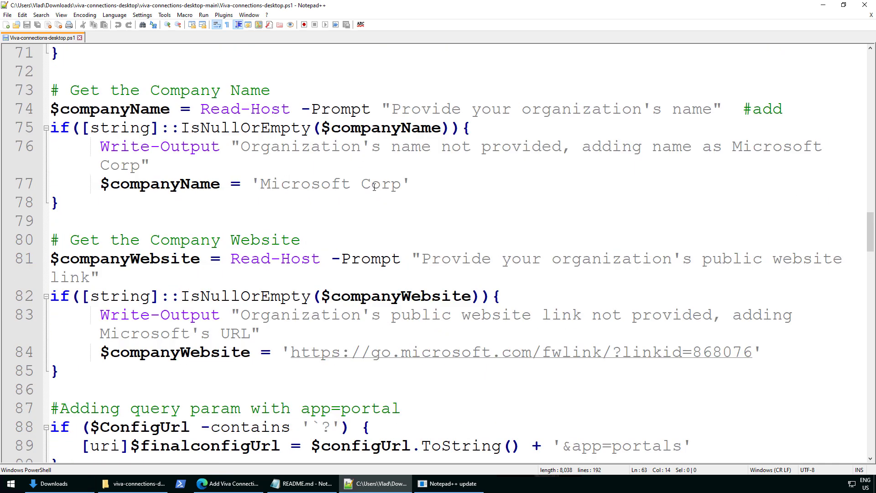
pyautogui.scroll(-2, 321, 258)
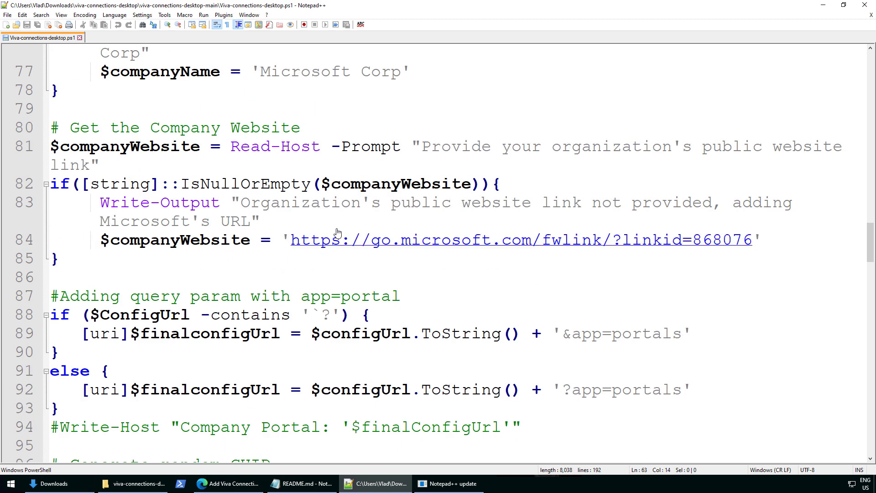
# Review the script's app=portals query parameter, GUID generation, and prompts for the colored and outline icons
pyautogui.scroll(-2, 317, 261)
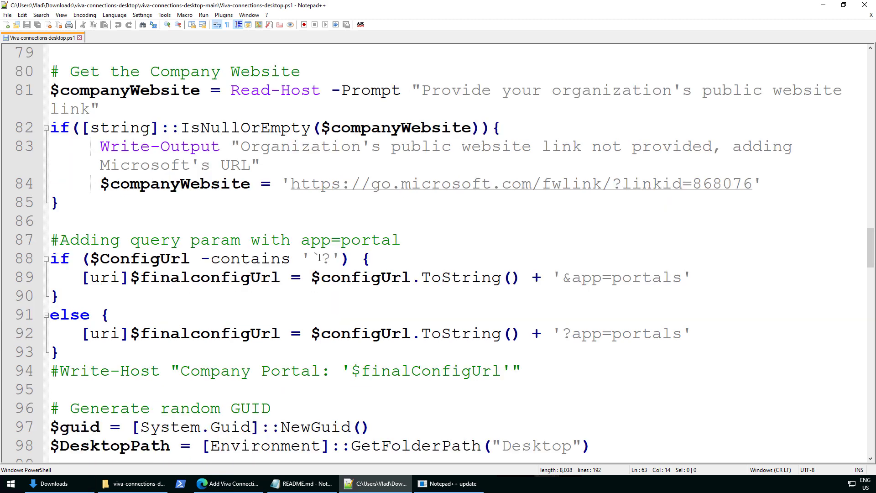
pyautogui.scroll(-4, 229, 245)
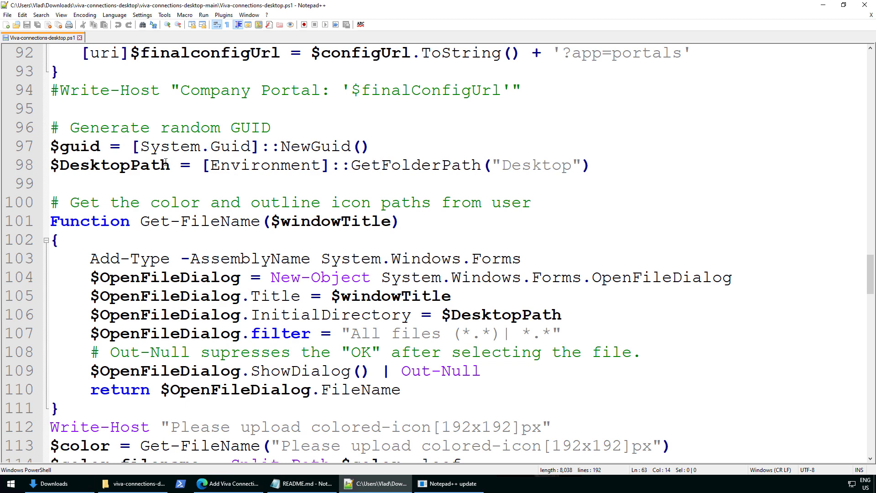
pyautogui.scroll(-2, 173, 166)
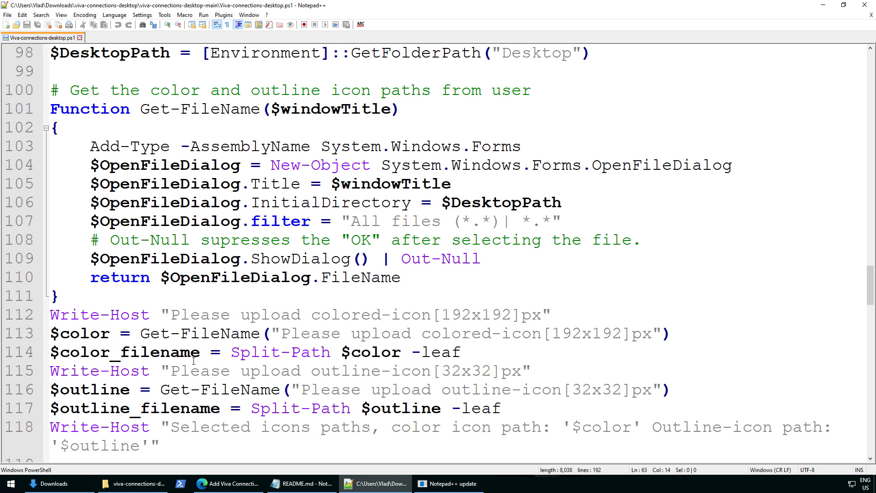
# Switch to Edge and find the icon requirements in the documentation's step-by-step guide to setting up Viva Connections desktop
pyautogui.click(215, 490)
pyautogui.scroll(-5, 327, 196)
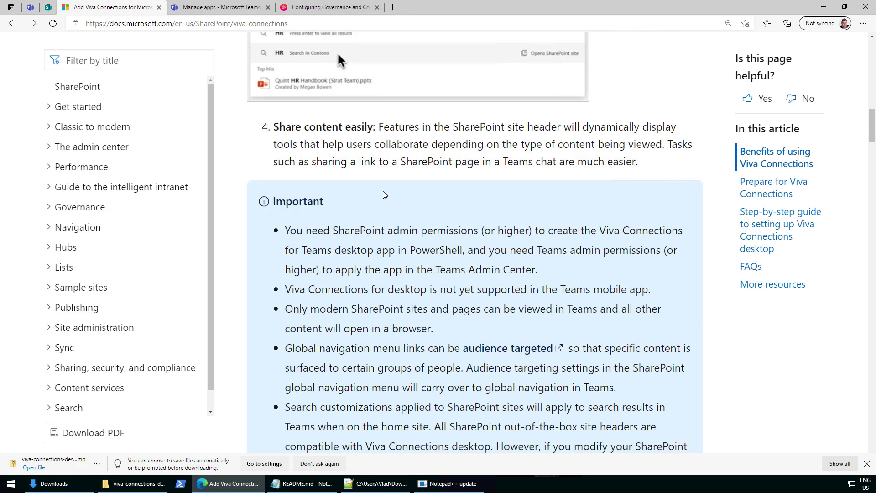
pyautogui.scroll(-9, 470, 188)
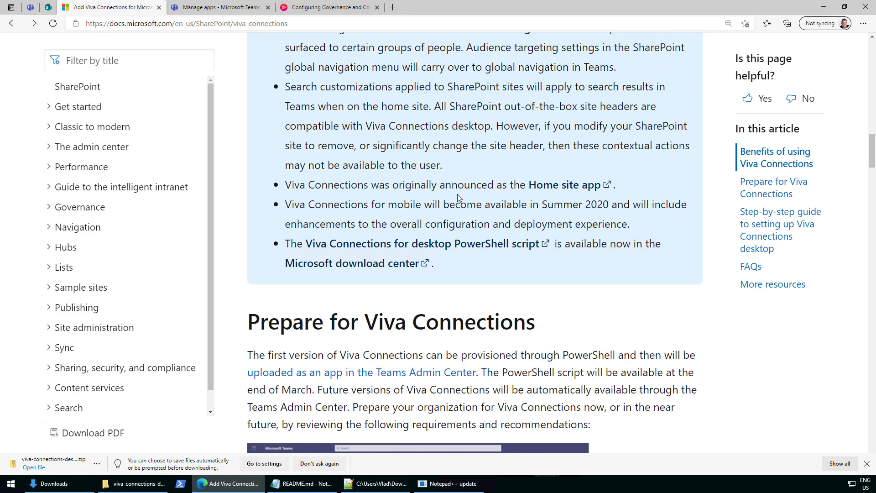
pyautogui.scroll(-12, 455, 193)
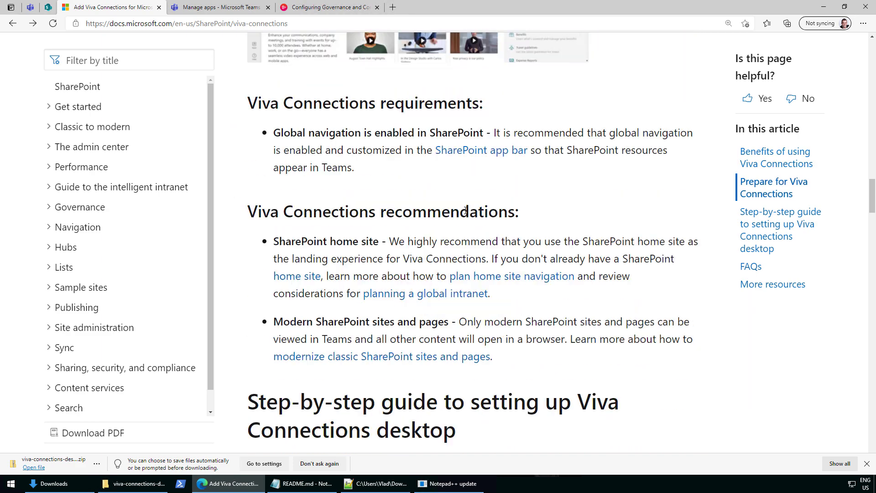
pyautogui.scroll(-14, 467, 222)
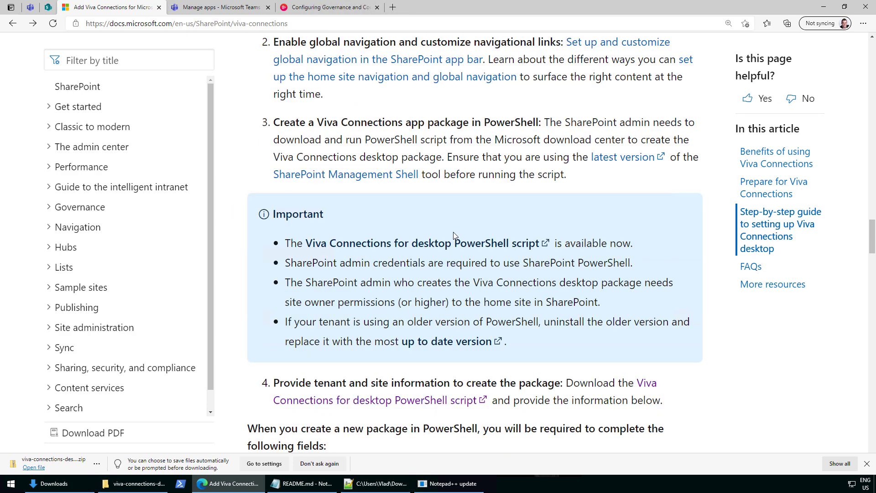
pyautogui.scroll(-7, 452, 224)
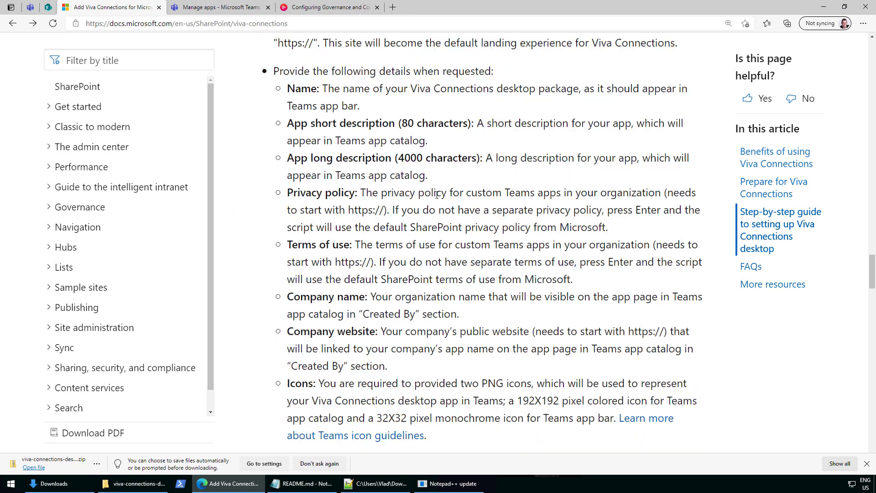
pyautogui.scroll(-6, 443, 209)
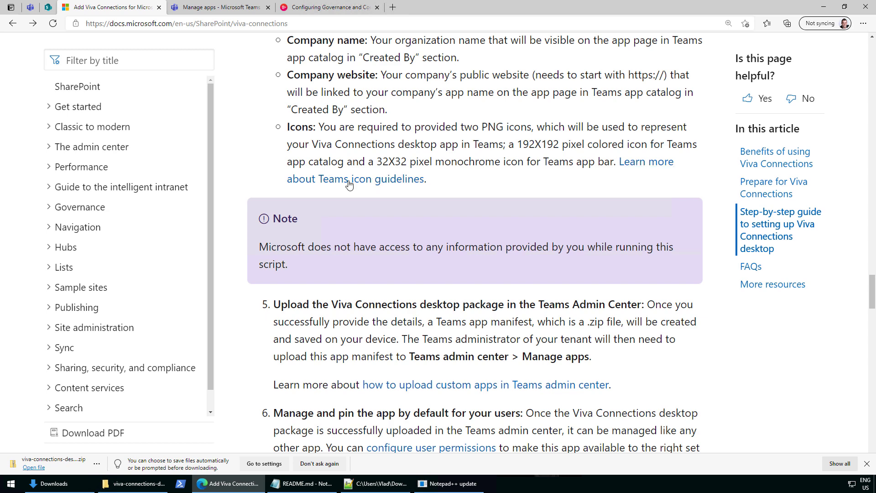
# Open the Teams icon guidelines and review the color icon, outline icon and best practices requirements
pyautogui.click(634, 169)
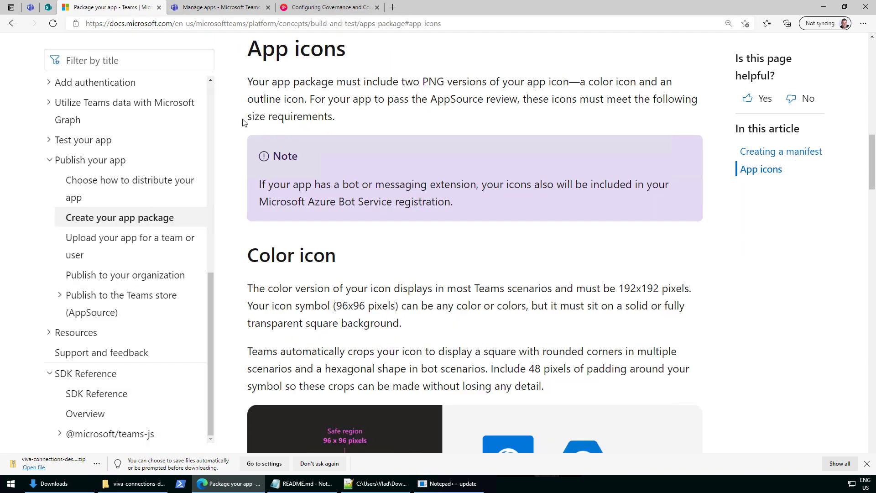
pyautogui.scroll(-5, 384, 205)
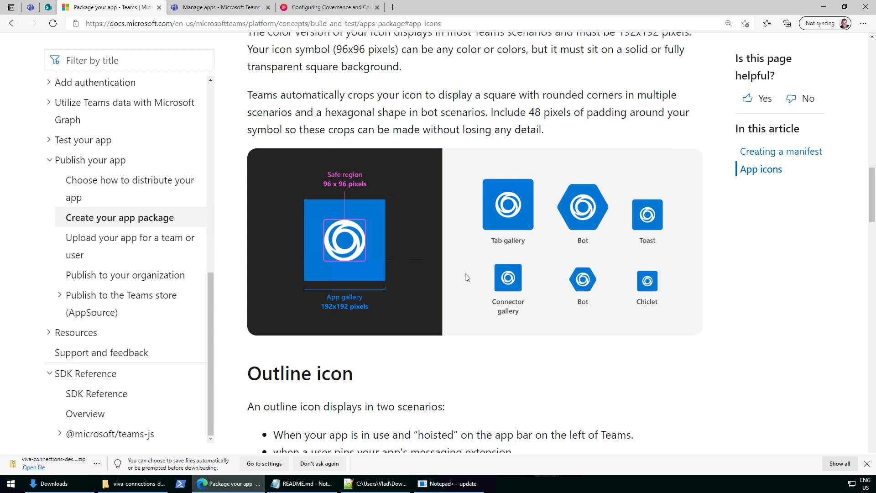
pyautogui.scroll(-7, 350, 222)
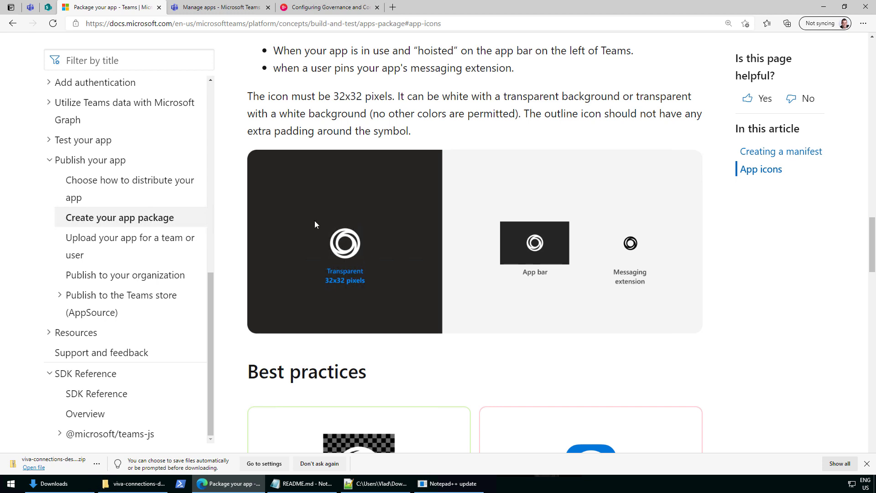
pyautogui.click(867, 463)
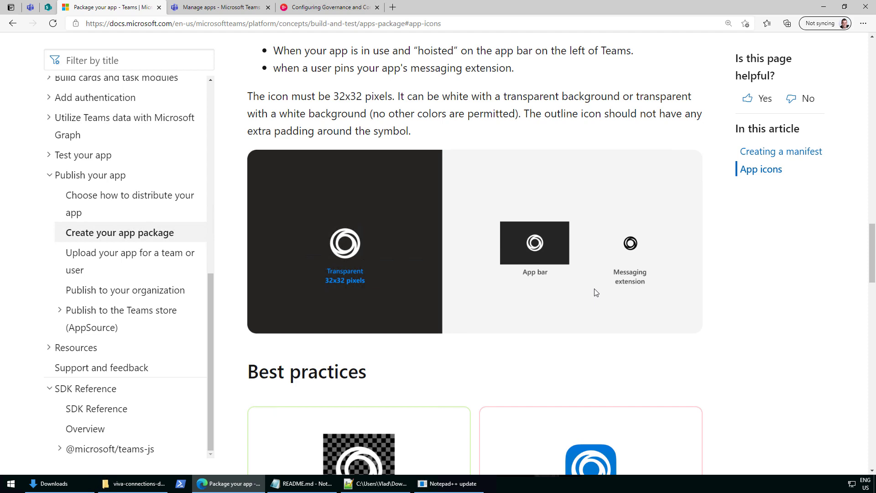
pyautogui.scroll(-9, 523, 247)
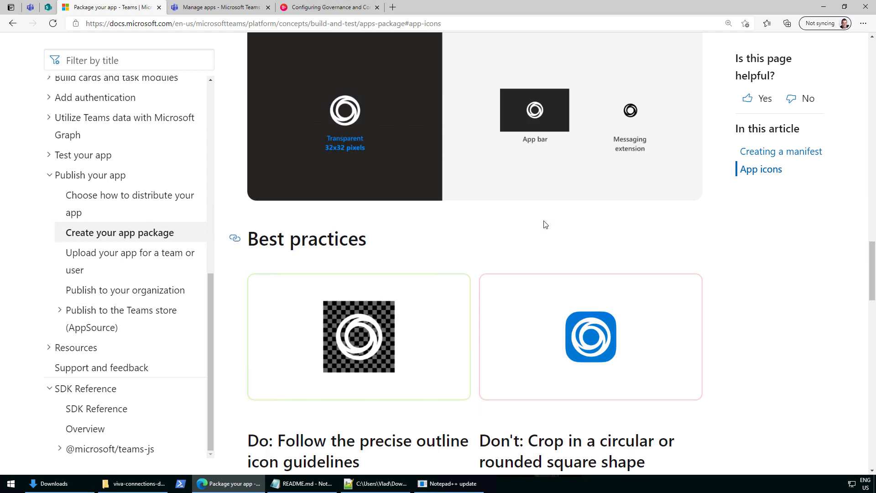
pyautogui.scroll(-7, 401, 132)
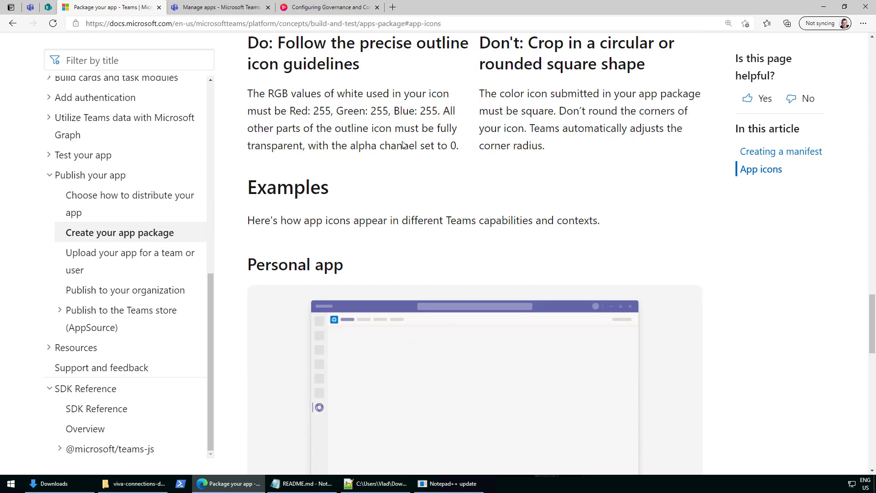
# Go back through the guidelines to the color icon section and the app package introduction describing the manifest and icons
pyautogui.scroll(9, 462, 113)
pyautogui.scroll(15, 423, 121)
pyautogui.scroll(3, 395, 103)
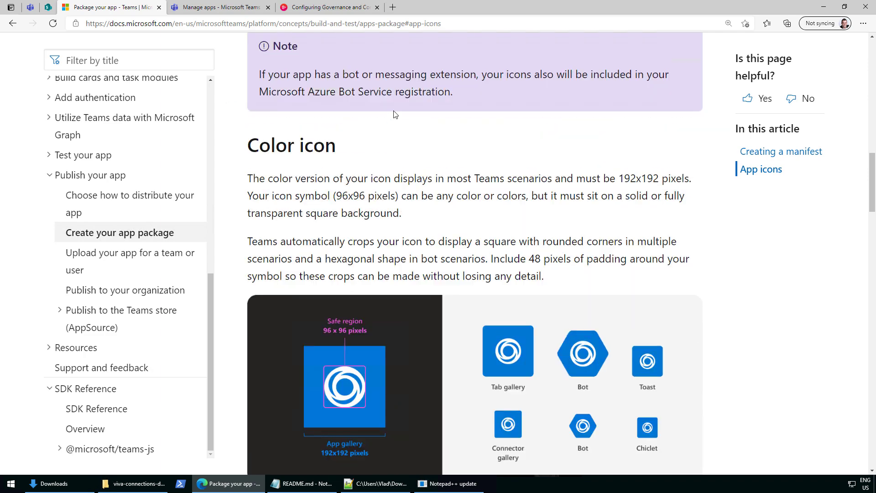
pyautogui.scroll(13, 404, 115)
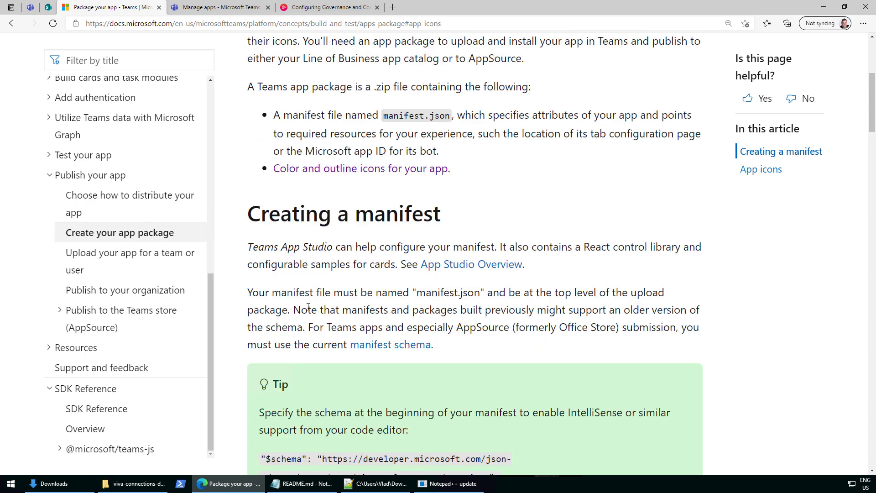
pyautogui.scroll(4, 315, 307)
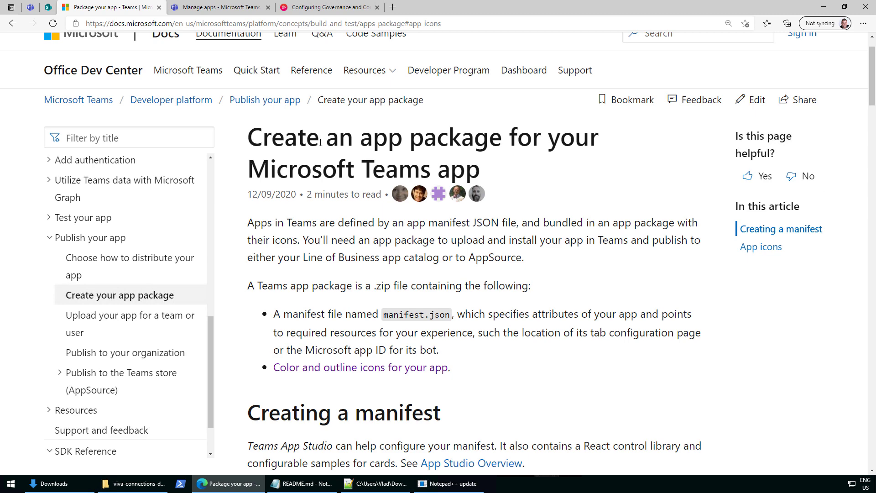
# Switch to Notepad++ and examine the script's upload prompts for the 192x192 colored icon and the 32x32 outline icon
pyautogui.click(381, 485)
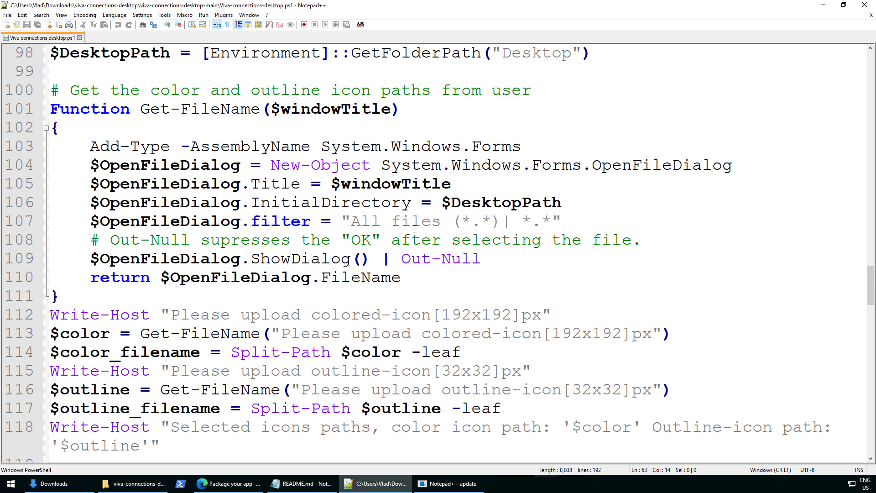
pyautogui.scroll(-3, 415, 228)
pyautogui.moveTo(172, 147); pyautogui.dragTo(511, 145)
pyautogui.moveTo(171, 202); pyautogui.dragTo(493, 201)
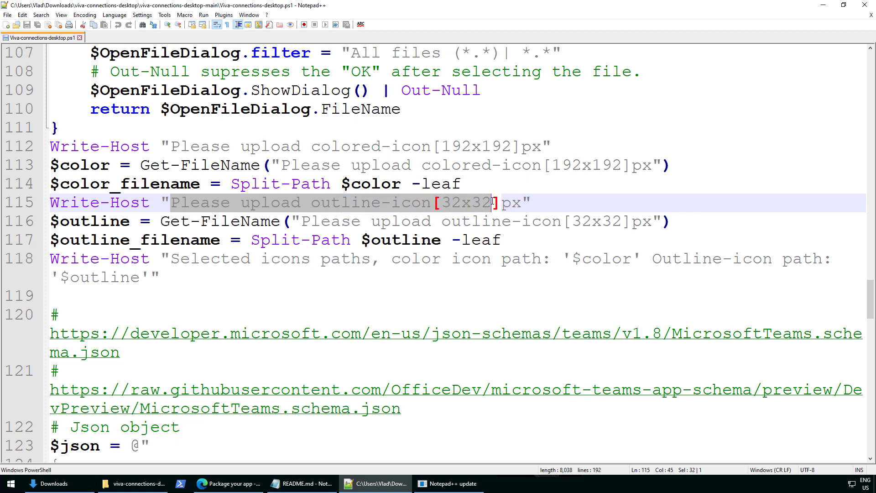
# Review the rest of the script, from the JSON manifest object to the section that creates the zip file
pyautogui.scroll(-2, 251, 182)
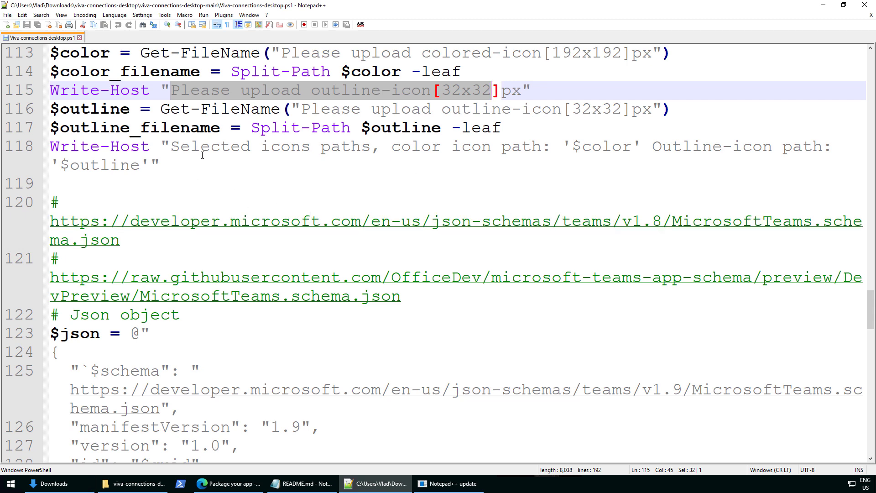
pyautogui.scroll(-3, 214, 198)
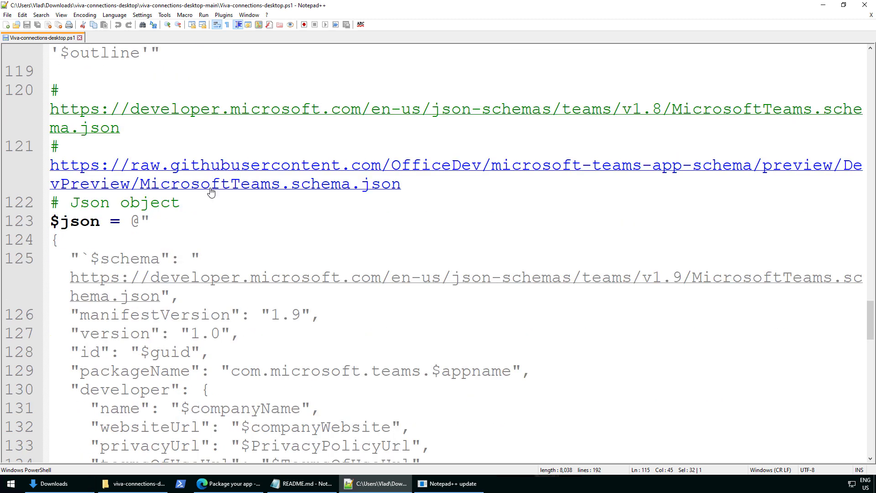
pyautogui.scroll(-1, 217, 192)
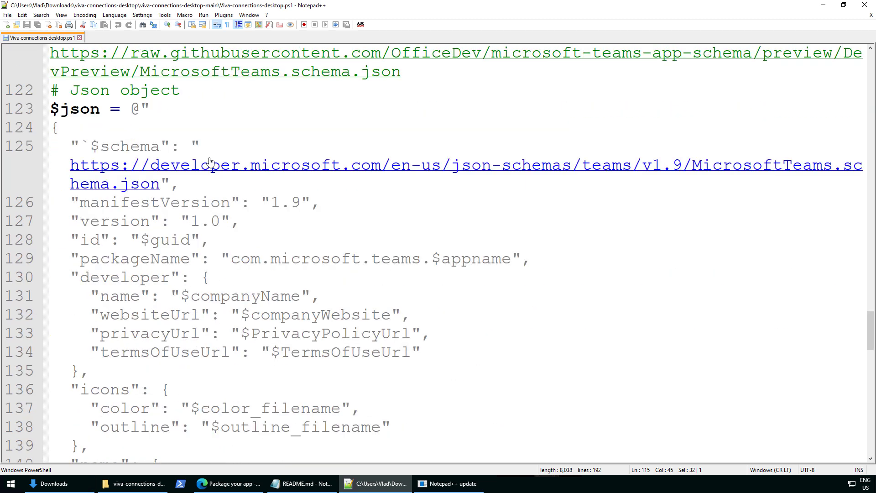
pyautogui.scroll(-6, 227, 179)
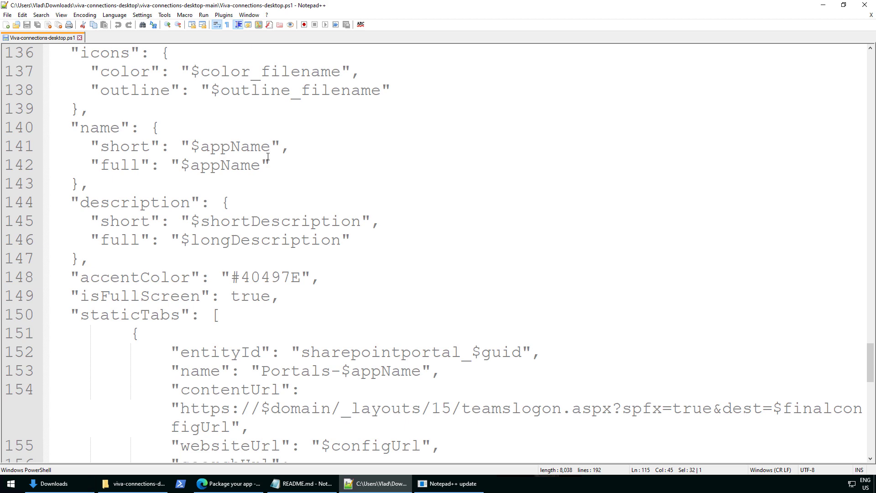
pyautogui.scroll(-6, 267, 158)
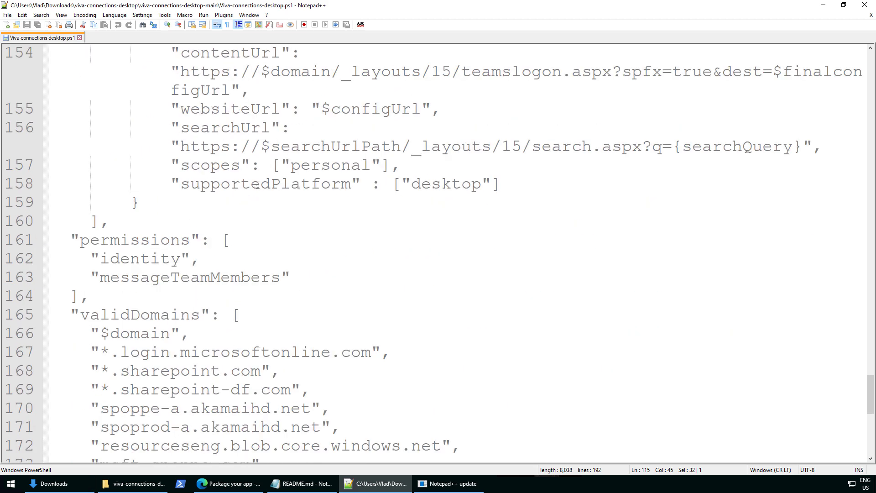
pyautogui.scroll(-7, 257, 185)
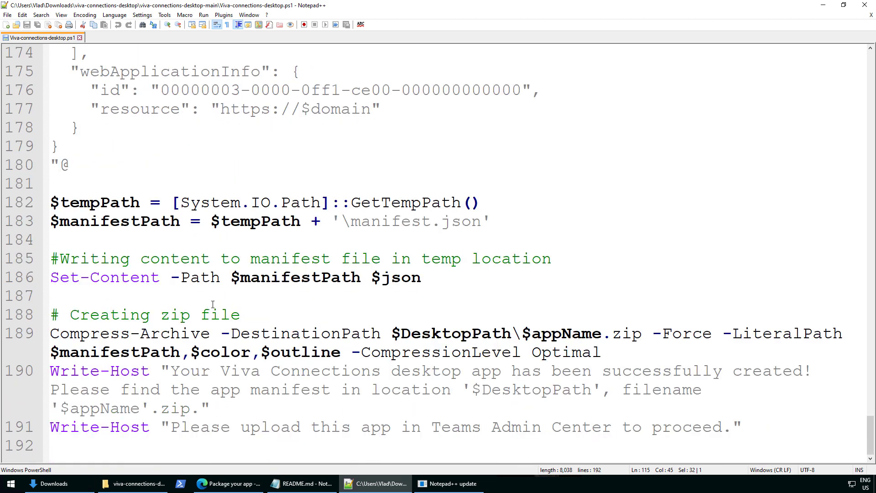
pyautogui.moveTo(242, 311); pyautogui.dragTo(78, 315)
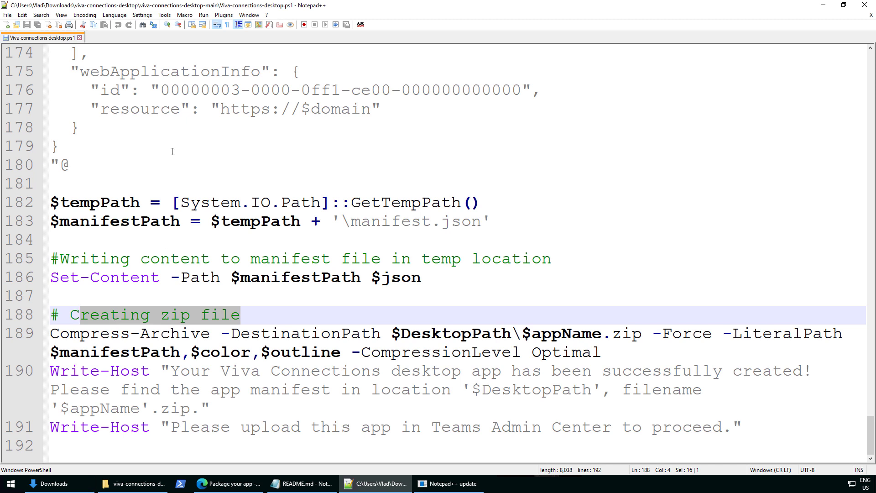
# Launch Windows PowerShell as administrator and allow it to make changes to the device
pyautogui.click(11, 483)
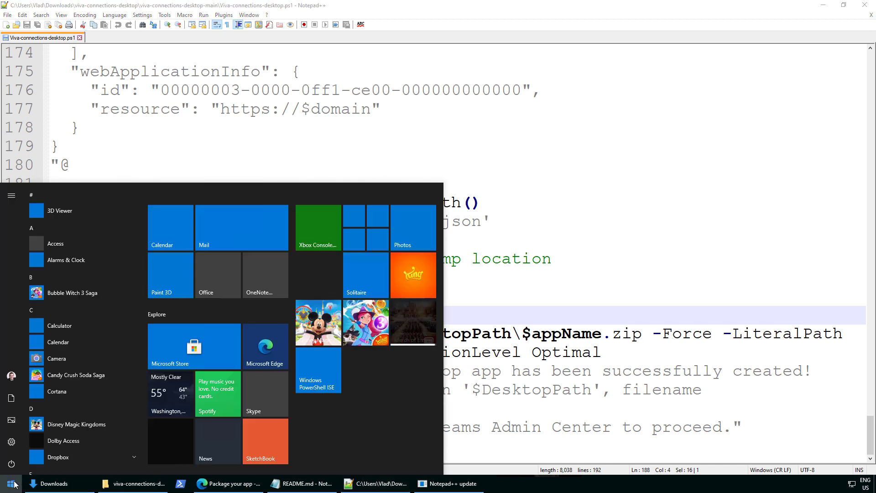
pyautogui.rightClick(180, 483)
pyautogui.click(164, 401)
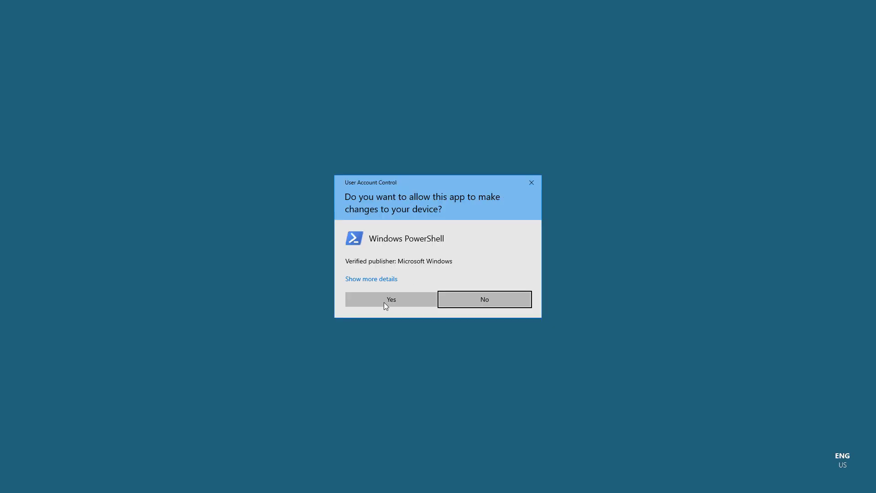
pyautogui.click(385, 302)
# Copy the path of the viva-connections-desktop-main folder from File Explorer and change PowerShell's working directory to it with cd
pyautogui.click(131, 484)
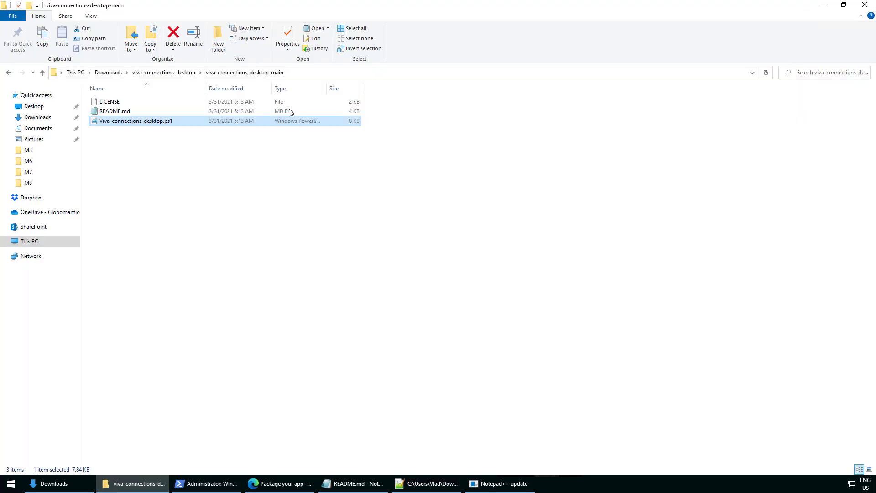
pyautogui.click(306, 76)
pyautogui.hotkey('ctrl', 'c')
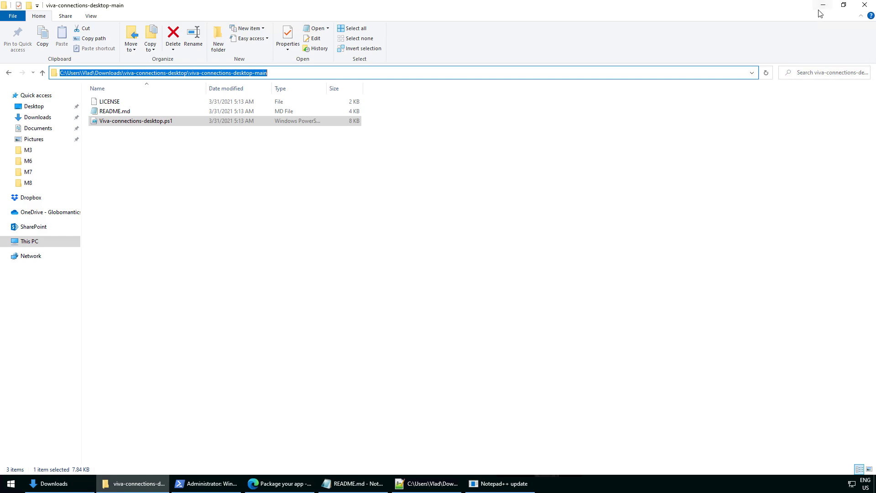
pyautogui.hotkey('alt', 'Tab')
pyautogui.write("cd '")
pyautogui.hotkey('ctrl', 'v')
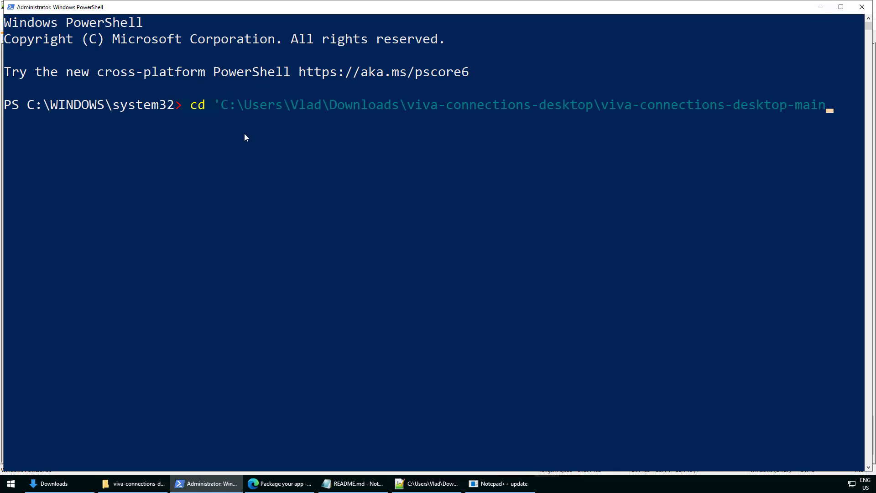
pyautogui.write("'")
pyautogui.press('Return')
# Clear the console, run .\Viva-connections-desktop.ps1 and answer the security warning with R to run it once
pyautogui.write('cls')
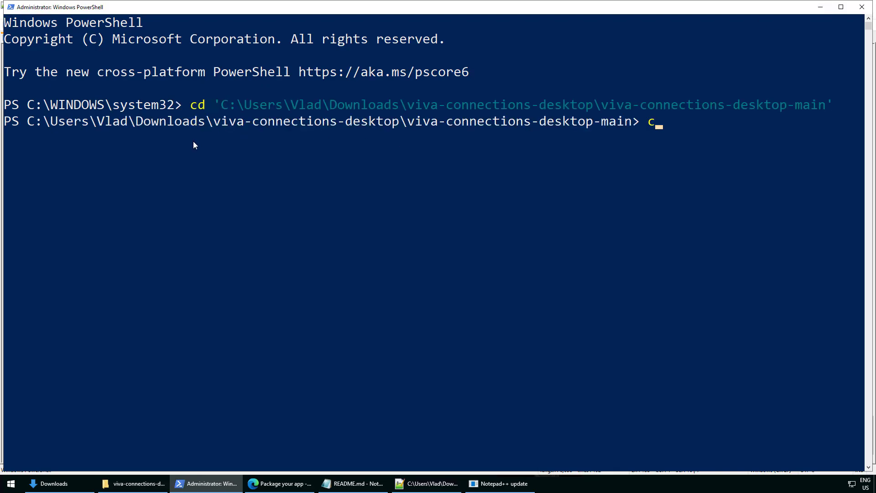
pyautogui.press('Return')
pyautogui.write('v')
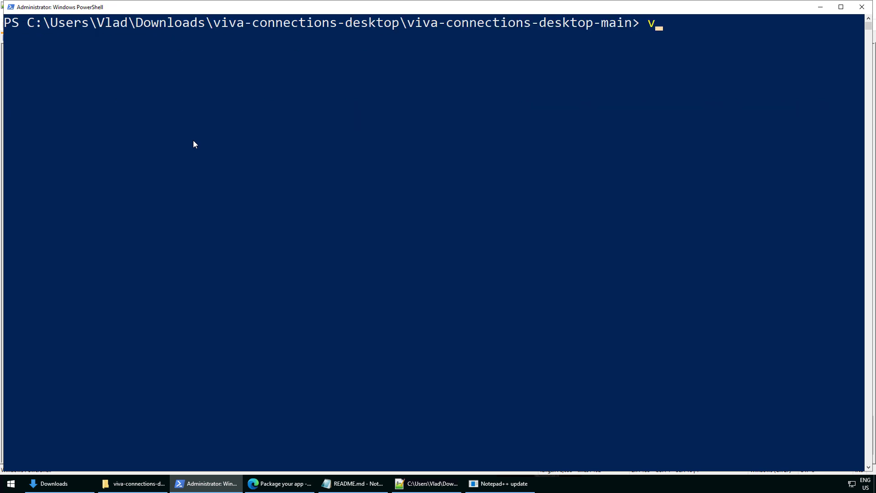
pyautogui.press('Tab')
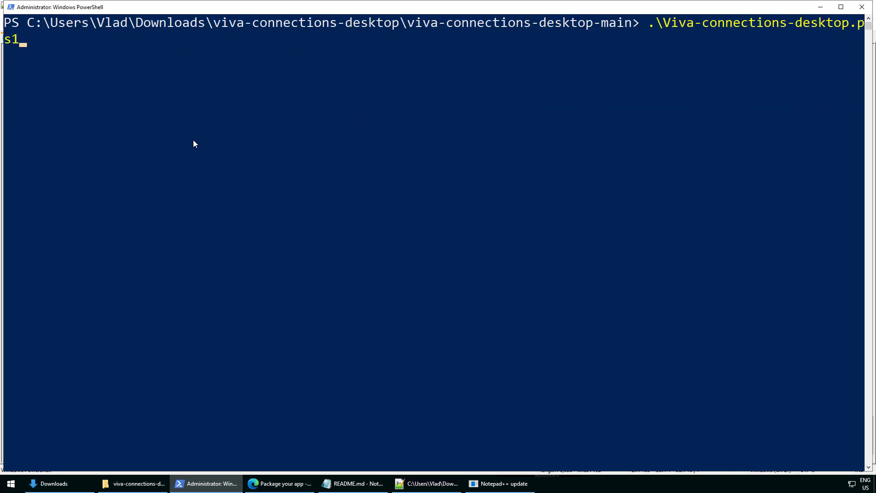
pyautogui.press('Return')
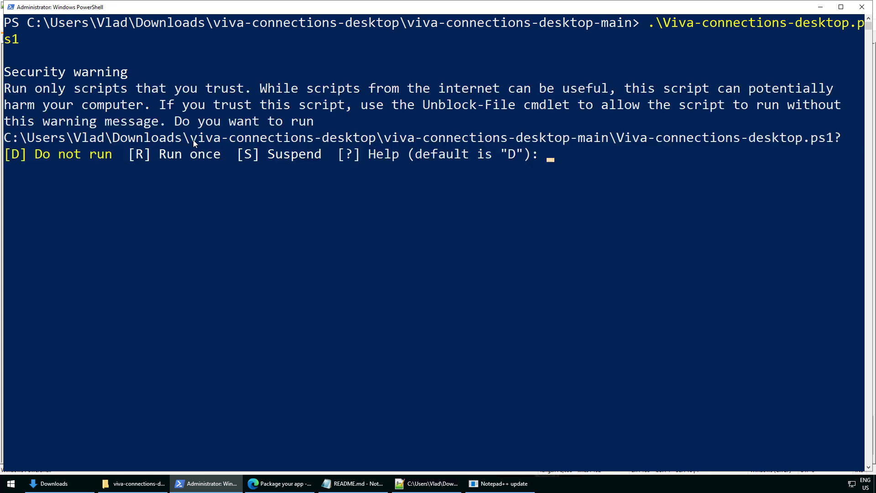
pyautogui.write('r')
pyautogui.press('Return')
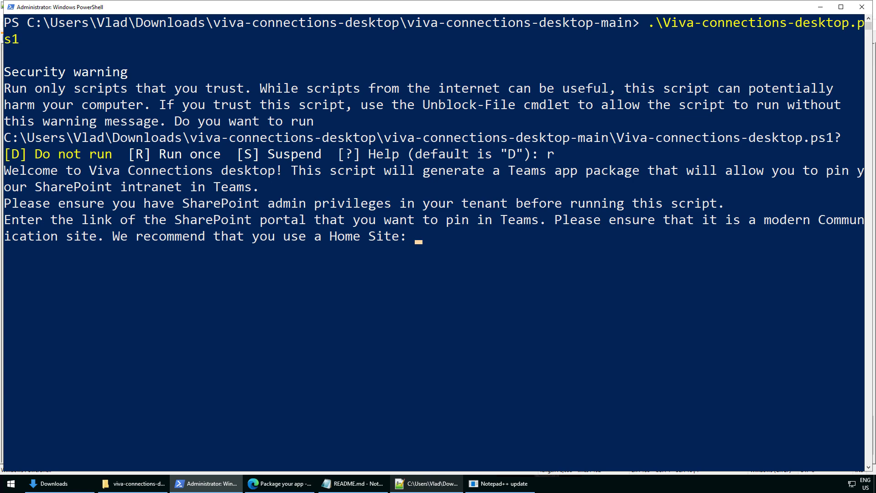
# Switch to Notepad++ and review the script's opening welcome messages and SharePoint module installation line, then return to PowerShell
pyautogui.click(427, 484)
pyautogui.scroll(4, 231, 145)
pyautogui.scroll(4, 231, 145)
pyautogui.moveTo(871, 402); pyautogui.dragTo(871, 56)
pyautogui.click(337, 109)
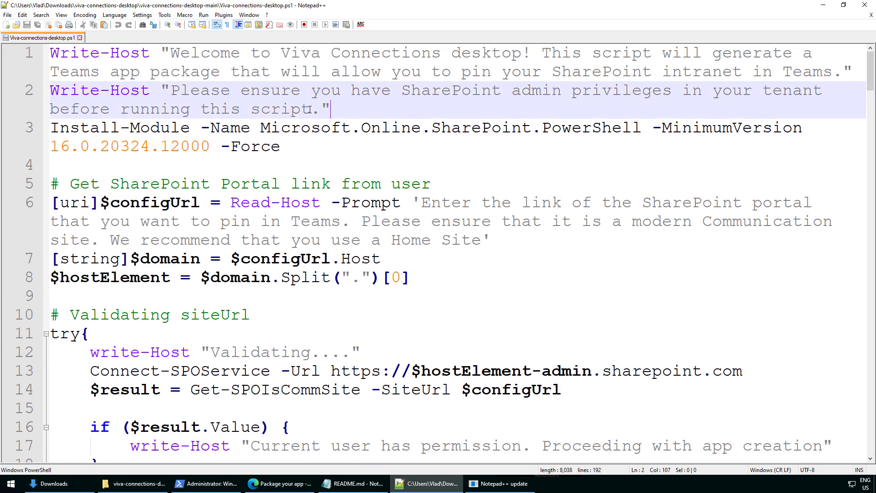
pyautogui.moveTo(331, 109); pyautogui.dragTo(25, 52)
pyautogui.moveTo(282, 147); pyautogui.dragTo(44, 121)
pyautogui.click(428, 483)
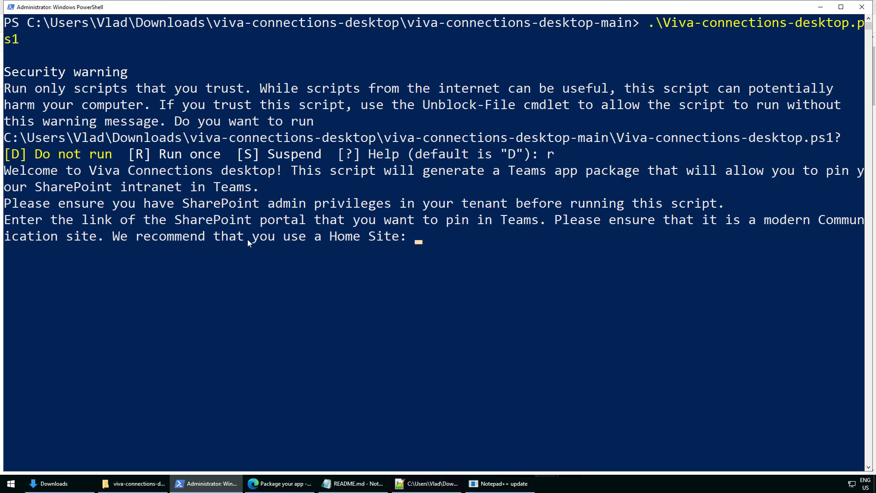
# Switch to Edge and view The Landing SharePoint home site, opening and closing its Contoso global navigation
pyautogui.click(279, 484)
pyautogui.click(49, 8)
pyautogui.click(141, 23)
pyautogui.moveTo(284, 90)
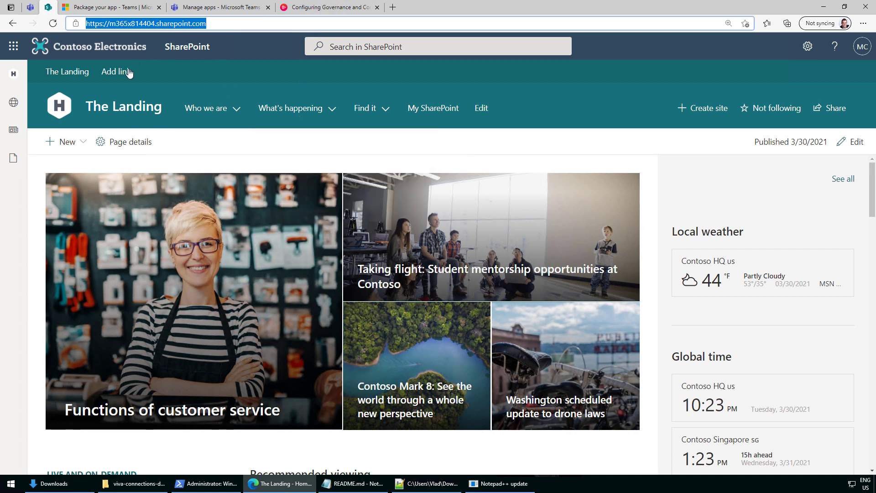
pyautogui.click(14, 76)
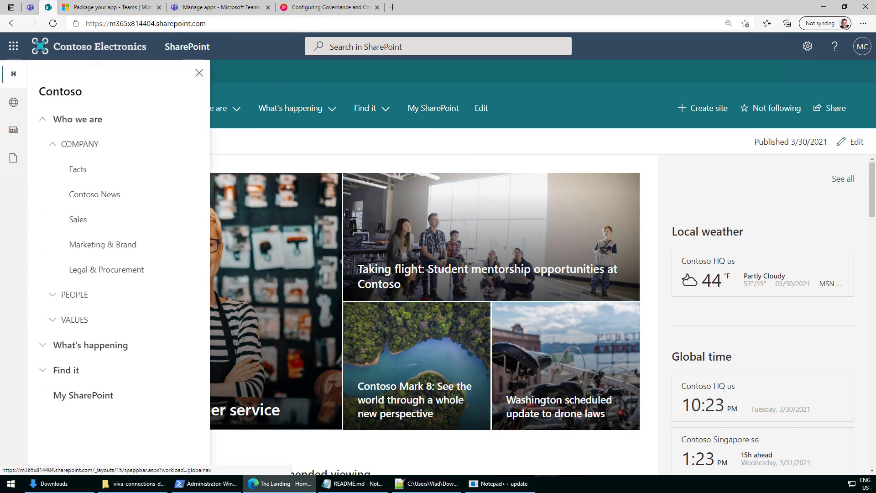
pyautogui.click(198, 74)
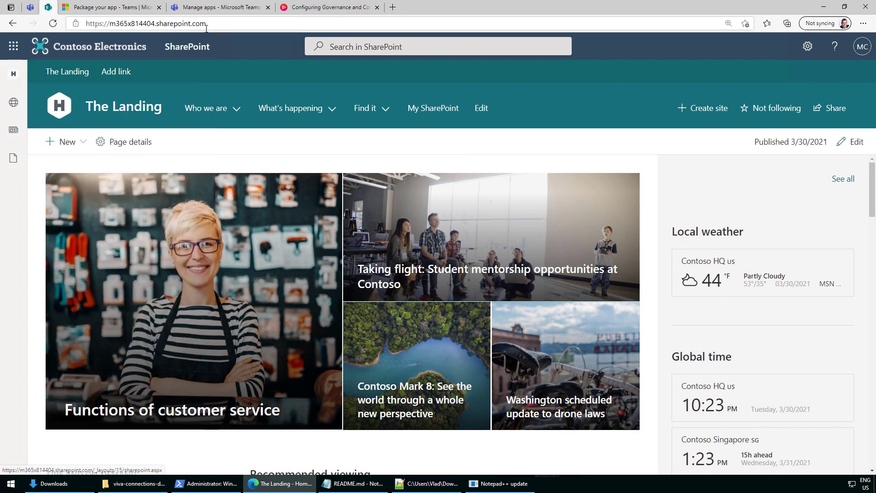
pyautogui.click(203, 24)
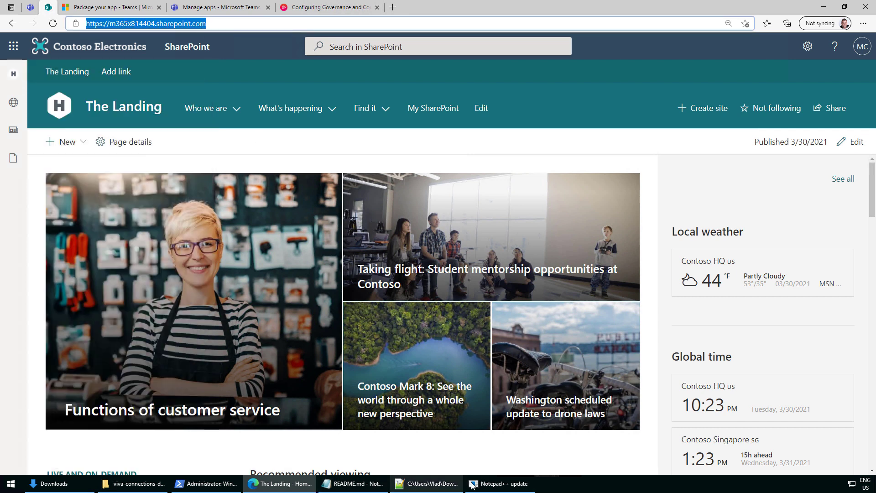
pyautogui.click(239, 484)
pyautogui.rightClick(376, 272)
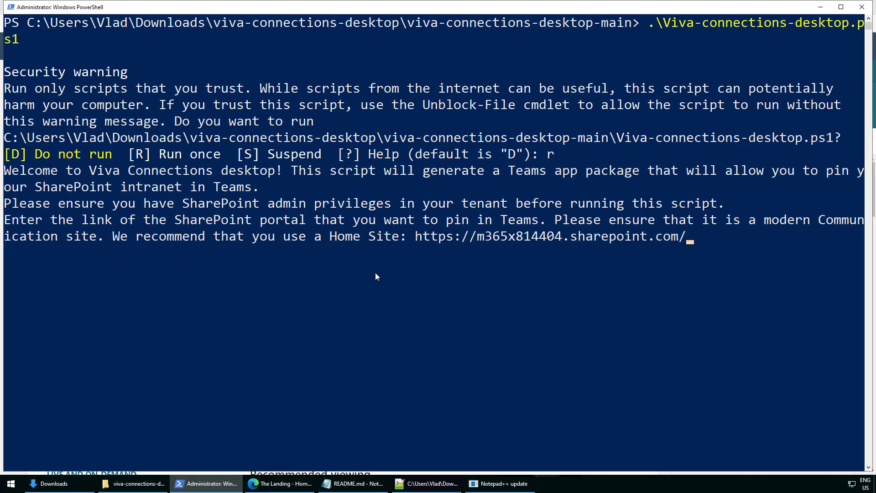
# Submit the SharePoint portal link and sign in to the Microsoft account with the admin e-mail and account password
pyautogui.press('Return')
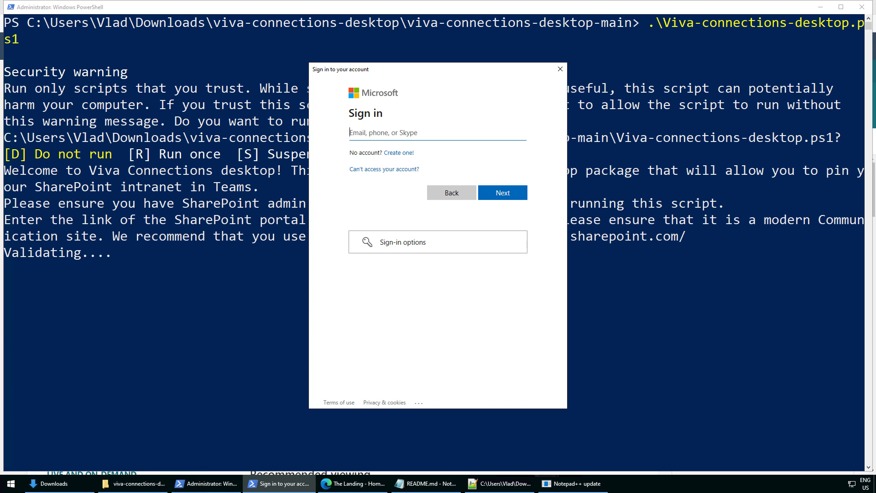
pyautogui.hotkey('ctrl', 'v')
pyautogui.click(503, 192)
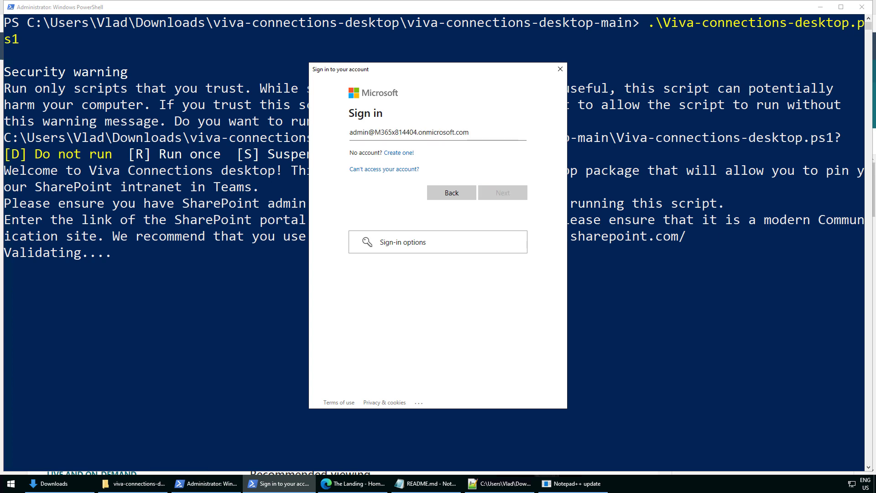
pyautogui.hotkey('ctrl', 'v')
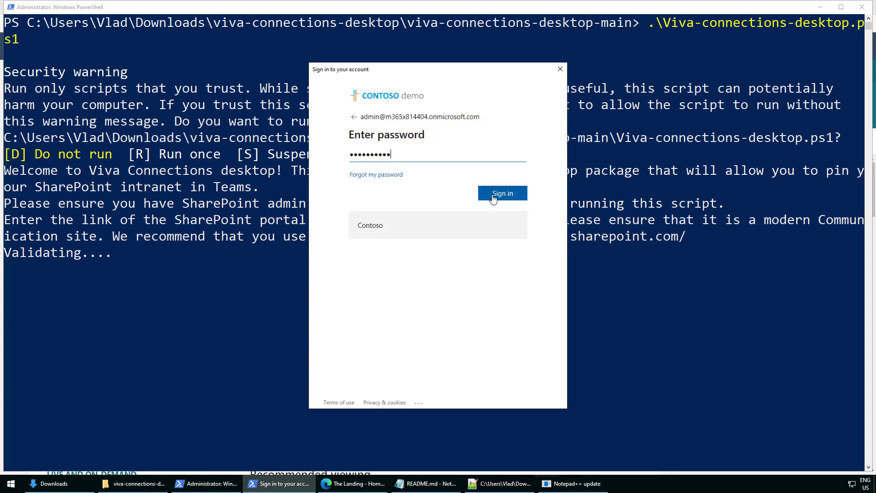
pyautogui.click(503, 192)
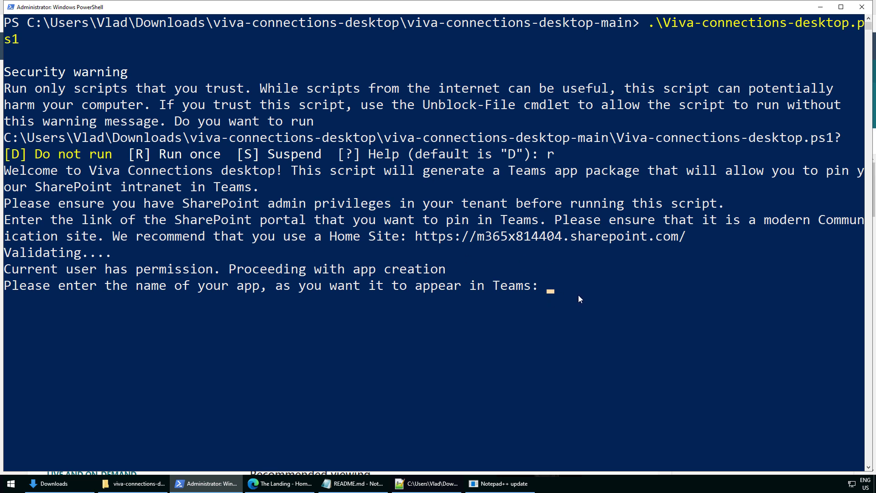
# Name the app The Hub, checking the Teams app bar in Edge before submitting the name in PowerShell
pyautogui.write('The Hub')
pyautogui.click(279, 485)
pyautogui.click(36, 7)
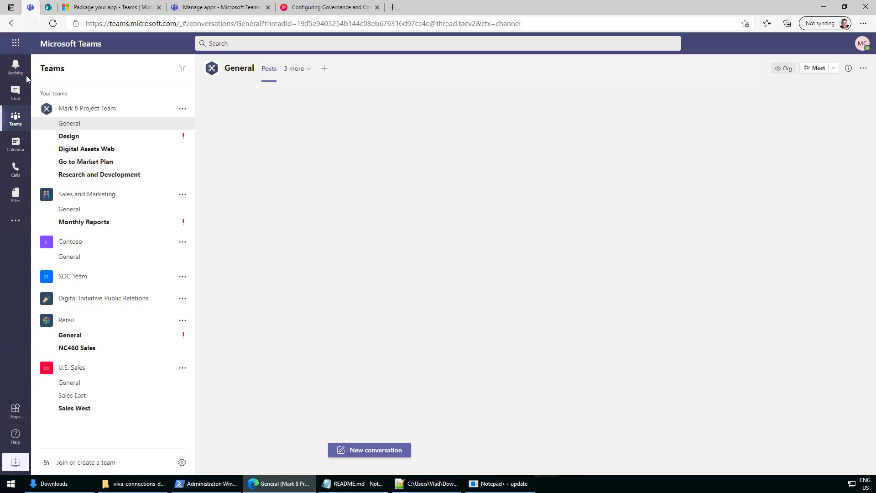
pyautogui.click(261, 483)
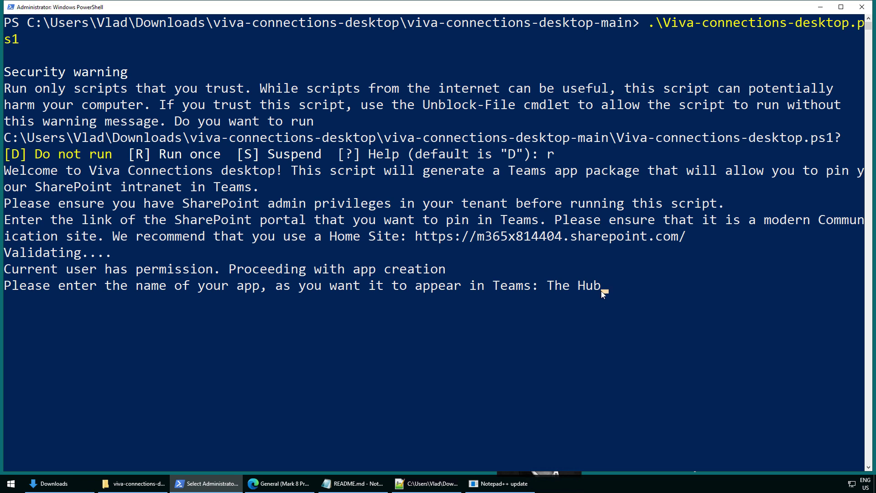
pyautogui.press('Return')
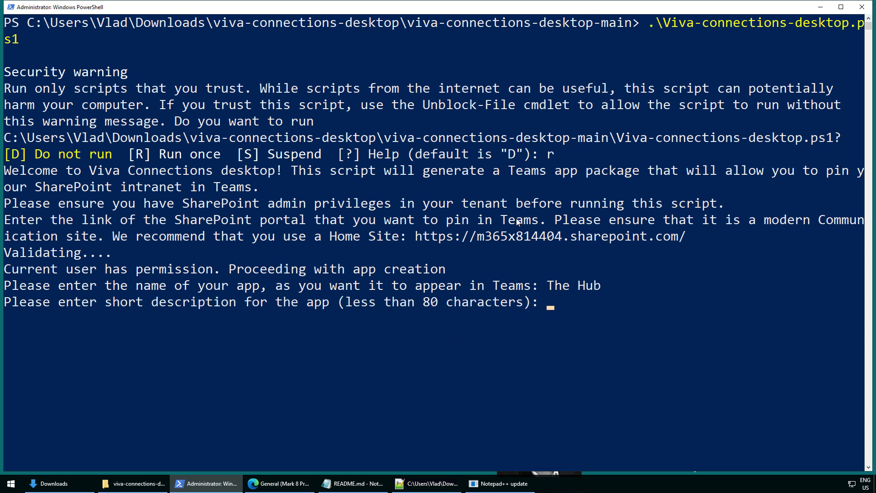
# Enter "Teams App for The Hub Company Intranet" as the app's short description
pyautogui.write('Teams App for The')
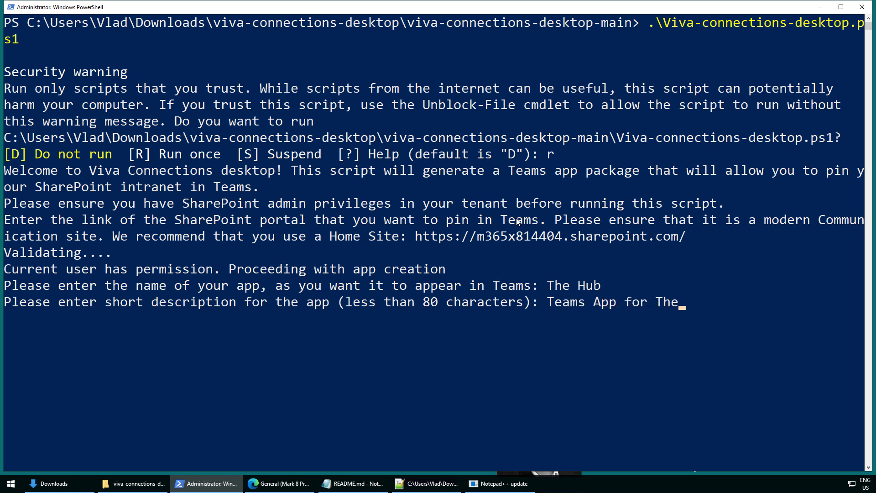
pyautogui.write(' Hub Company Int')
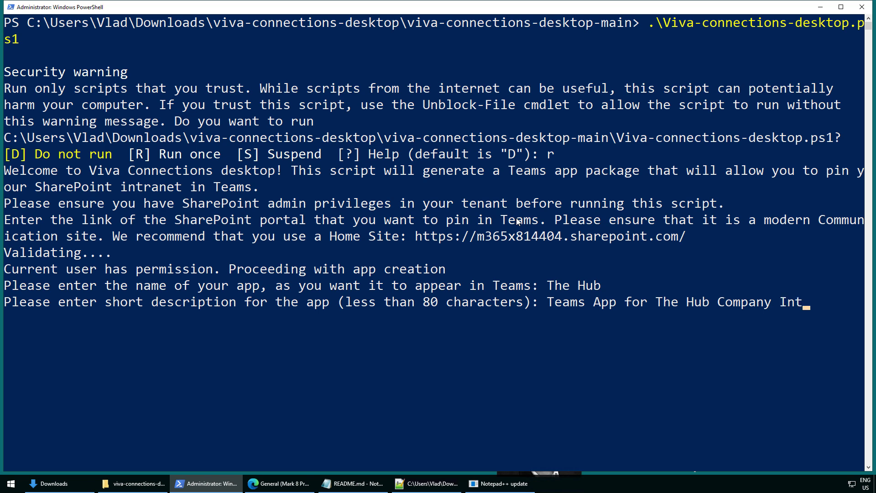
pyautogui.write('ranet')
pyautogui.press('Return')
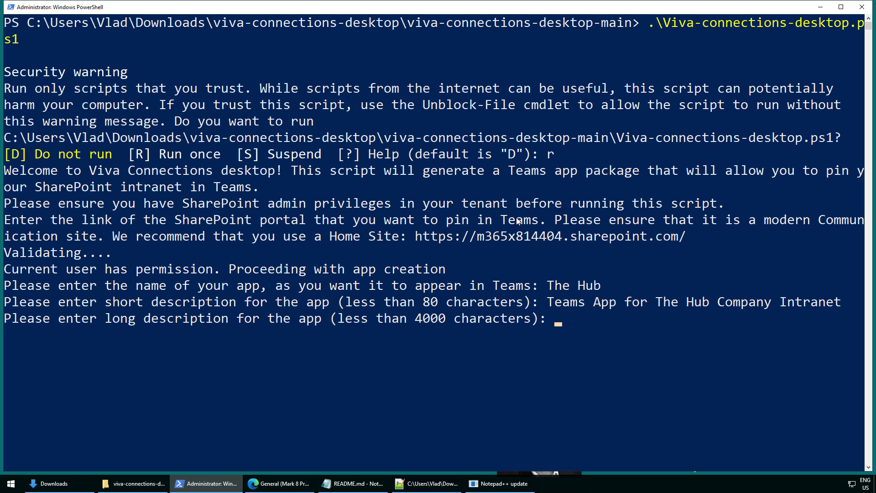
# Enter "Teams APplication for our Intranet. Ask IT for any help!" as the app's long description
pyautogui.write('Teams APplicati')
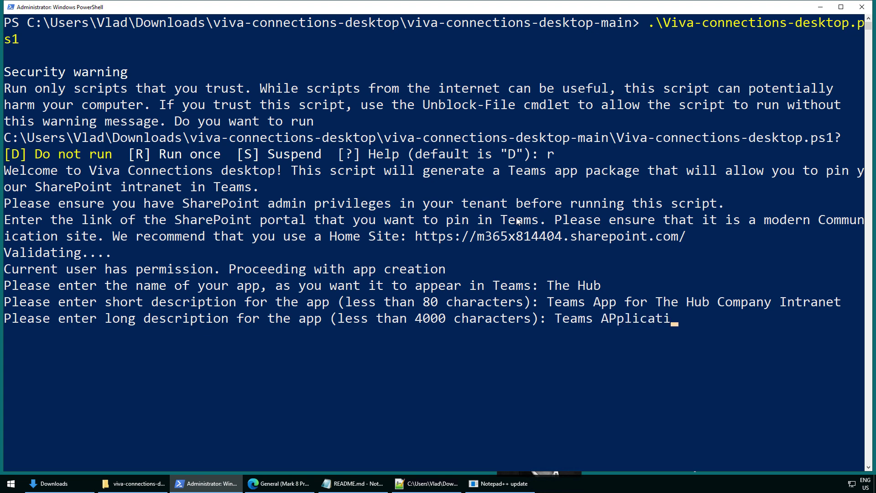
pyautogui.write('on for our Intr')
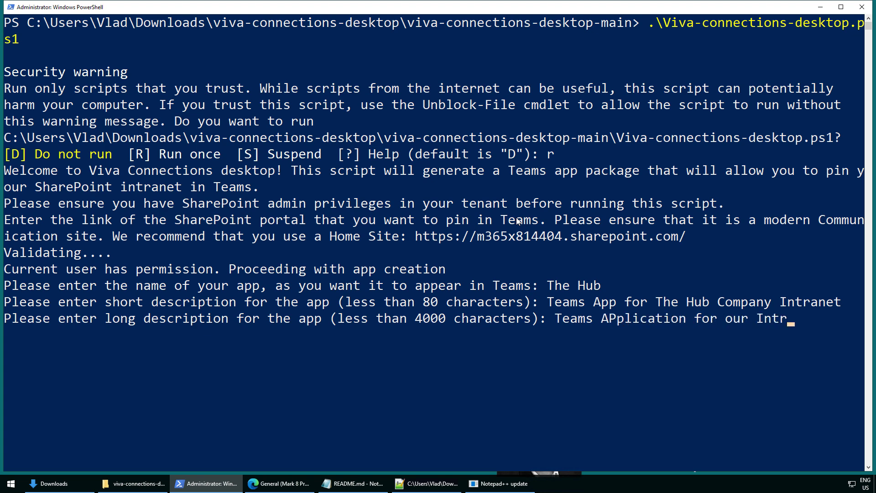
pyautogui.write('anet. Ask IT f')
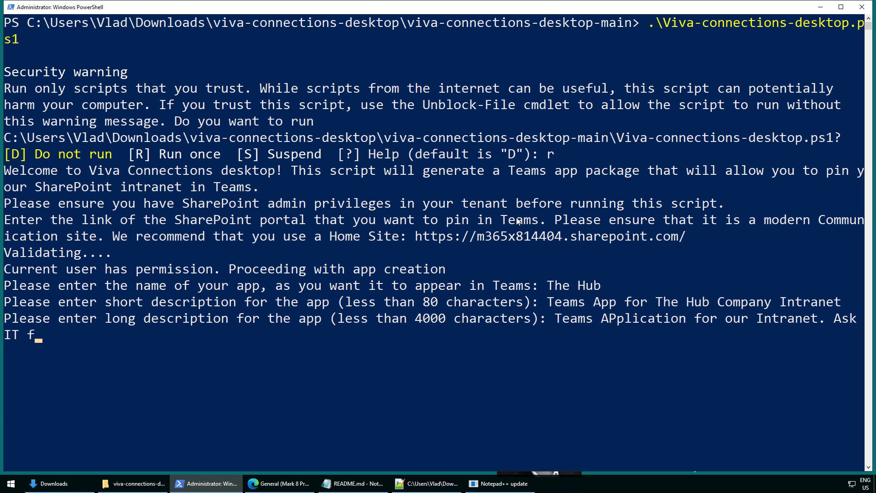
pyautogui.write('or any help!')
pyautogui.press('Return')
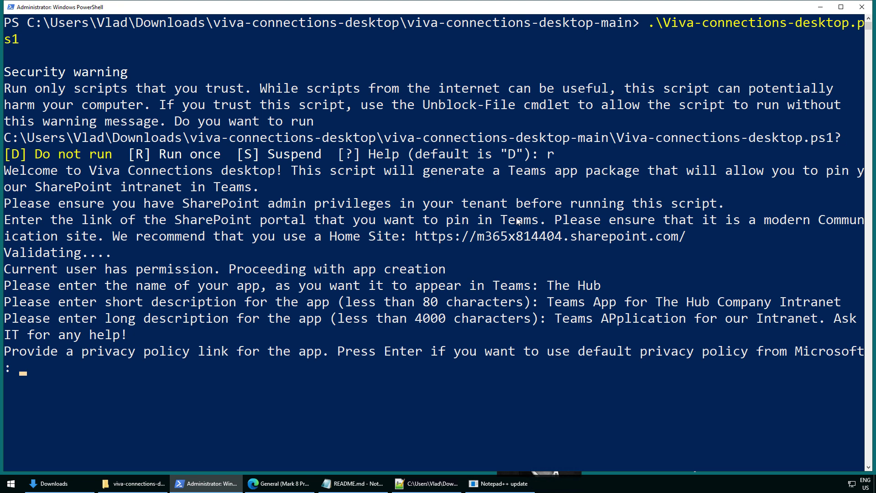
# Accept Microsoft's default privacy policy, Terms of Use and public website links, and set the organization's name to Contoso Demo Inc
pyautogui.scroll(-2, 286, 240)
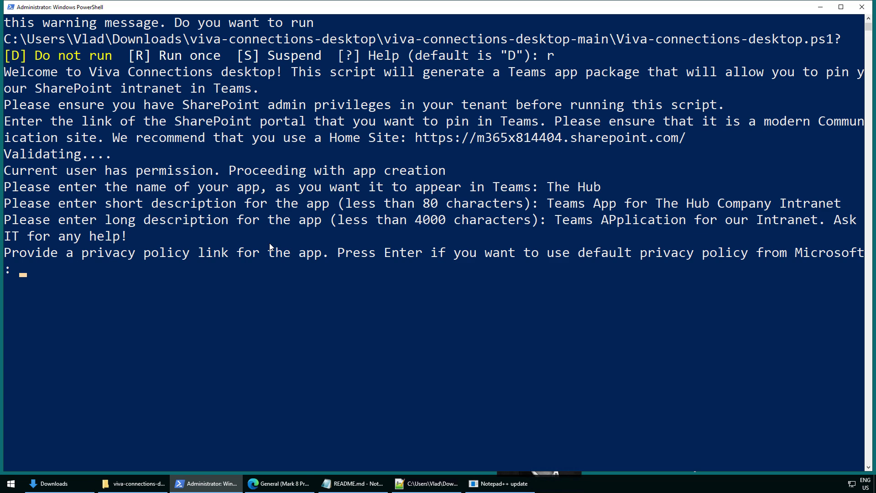
pyautogui.press('Return')
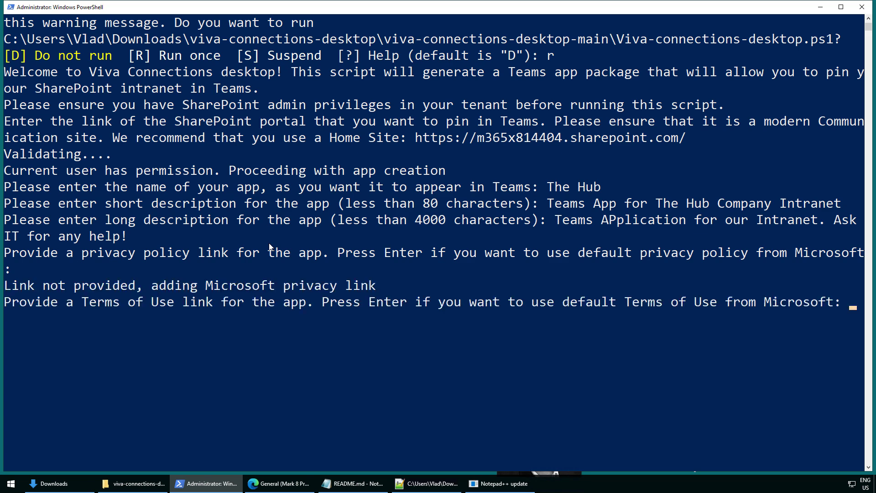
pyautogui.press('Return')
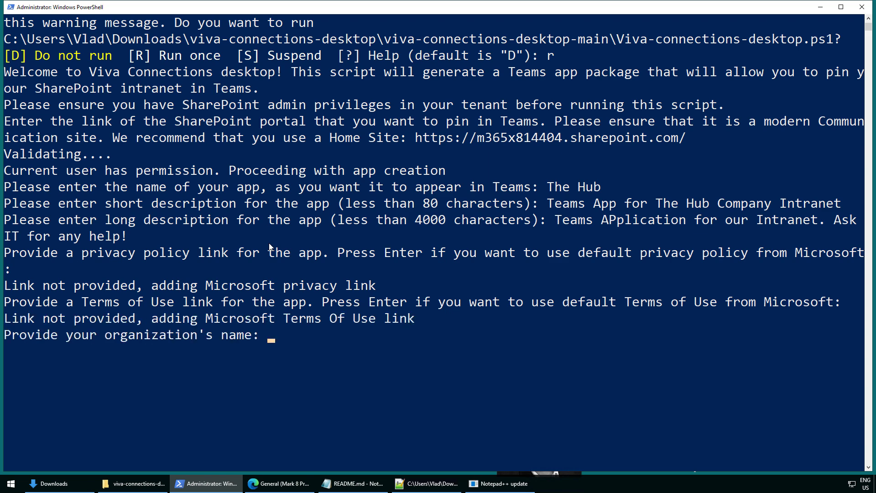
pyautogui.write('Contoso Demo Inc.')
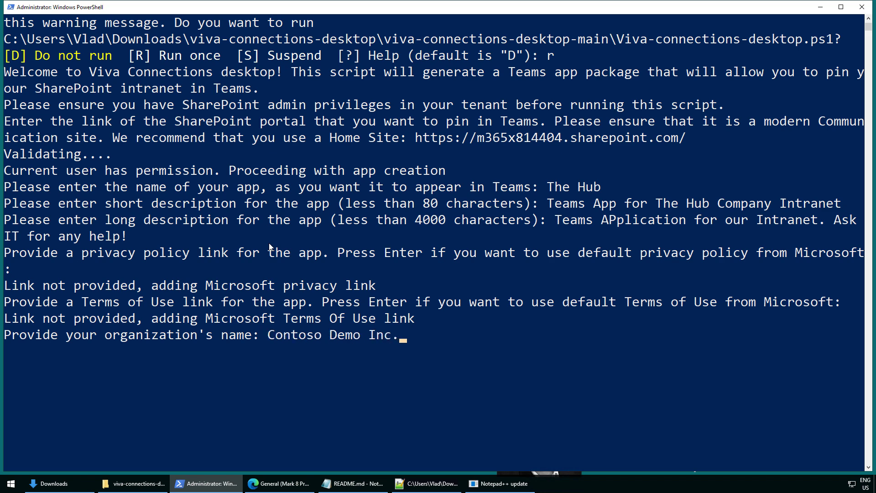
pyautogui.press('Return')
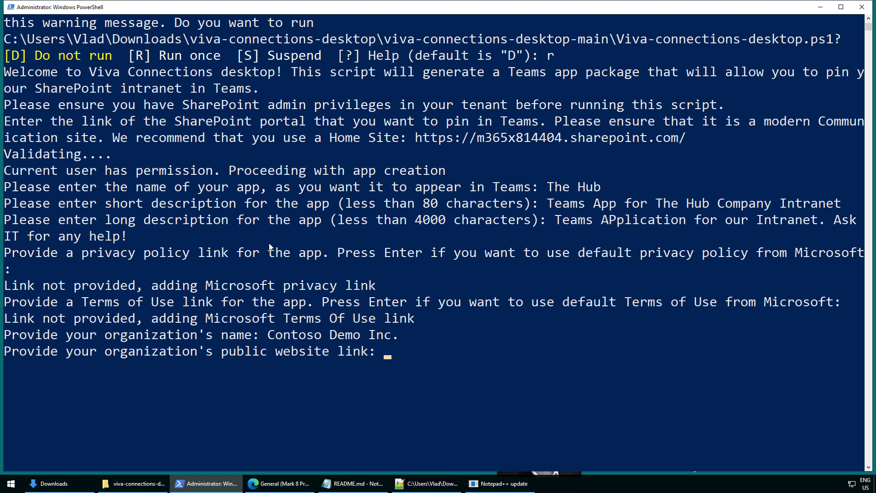
pyautogui.press('Return')
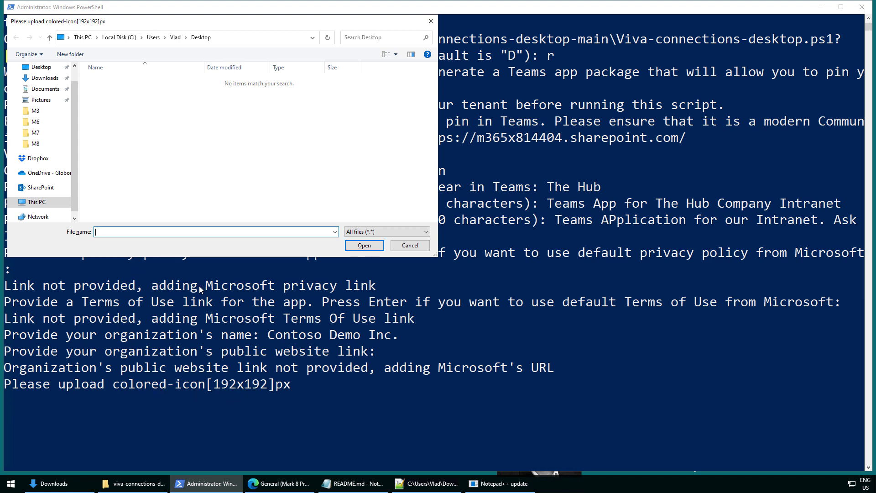
# Upload 192x192.png from the Viva Icons folder in Downloads as the app's colored icon
pyautogui.scroll(2, 68, 122)
pyautogui.click(46, 96)
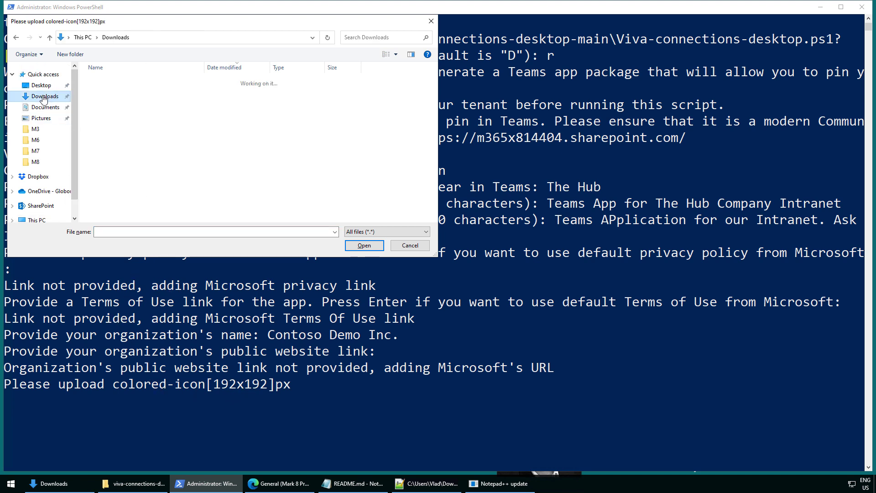
pyautogui.doubleClick(112, 112)
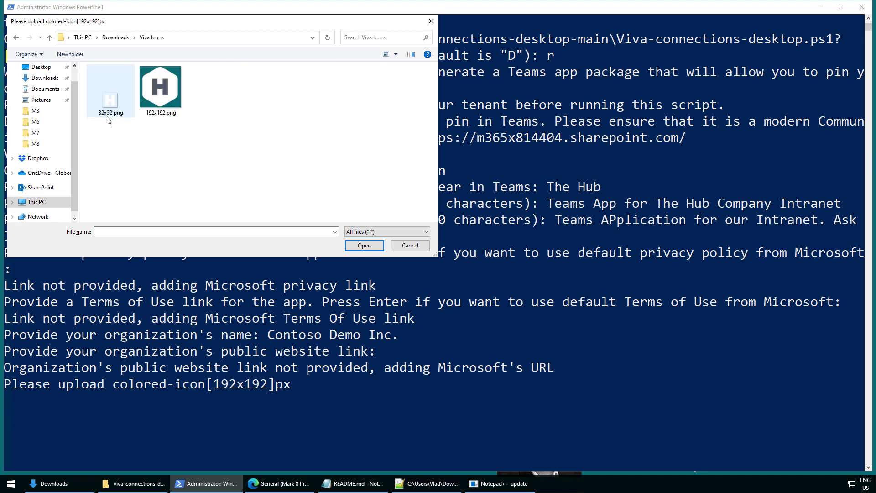
pyautogui.click(165, 94)
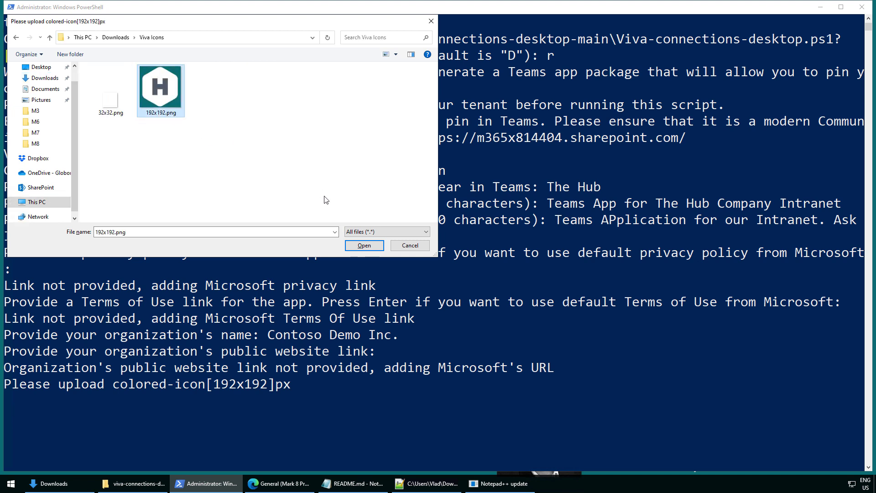
pyautogui.click(364, 246)
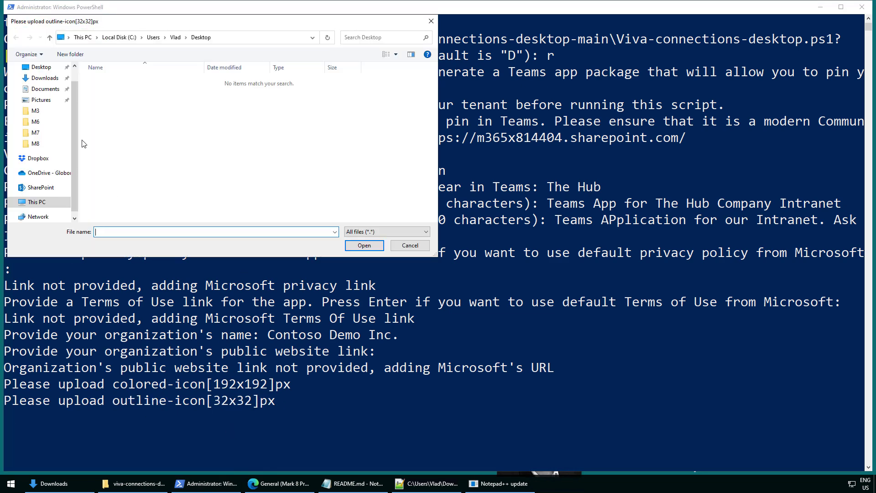
# Upload 32x32.png from the Viva Icons folder in Downloads as the app's outline icon
pyautogui.scroll(2, 48, 109)
pyautogui.click(44, 97)
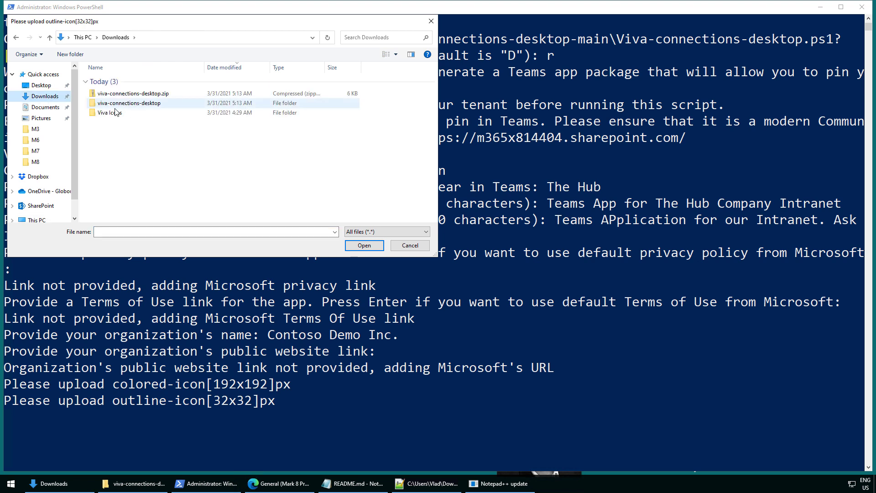
pyautogui.click(108, 115)
pyautogui.doubleClick(108, 115)
pyautogui.click(111, 106)
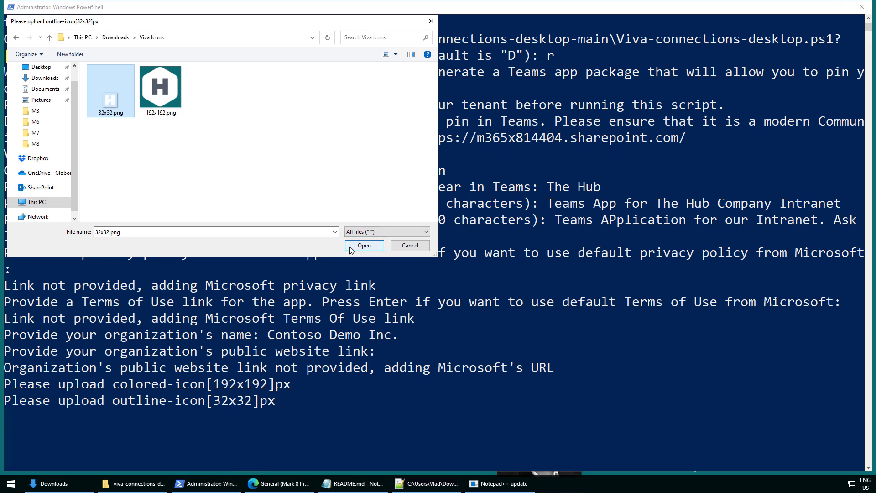
pyautogui.click(363, 245)
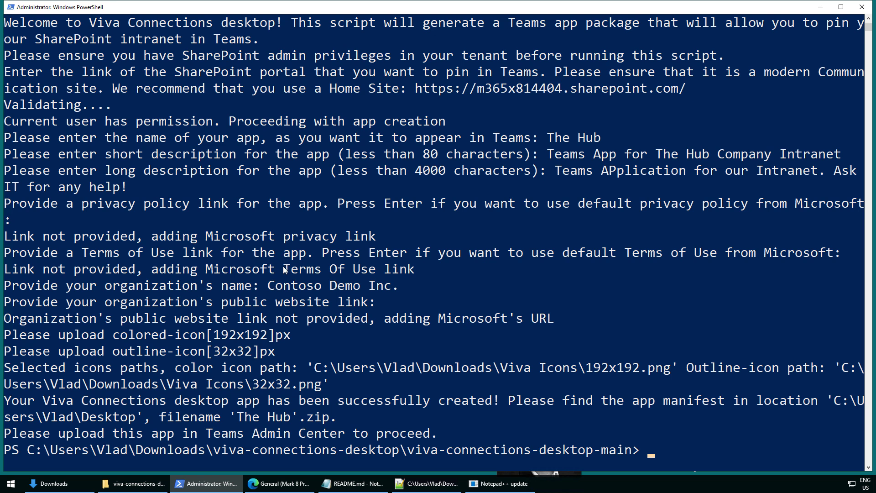
# Review the script's closing output and highlight the folder path given for the app manifest
pyautogui.scroll(-4, 205, 268)
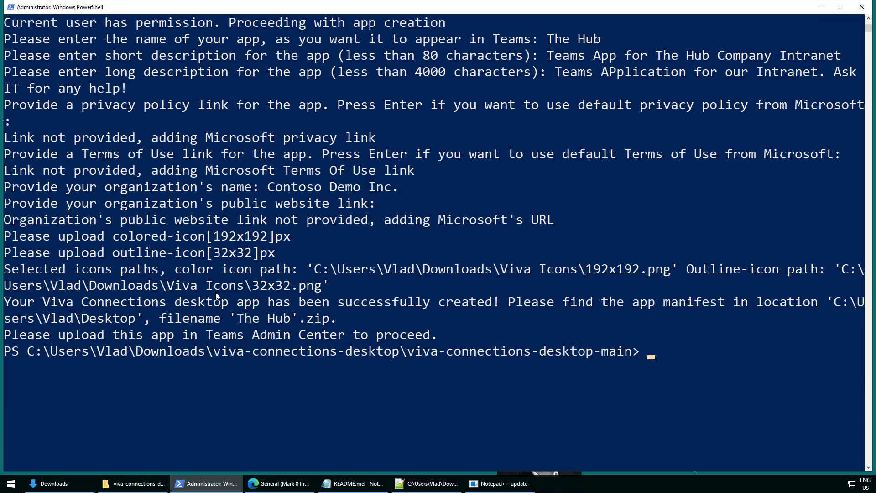
pyautogui.scroll(-1, 273, 200)
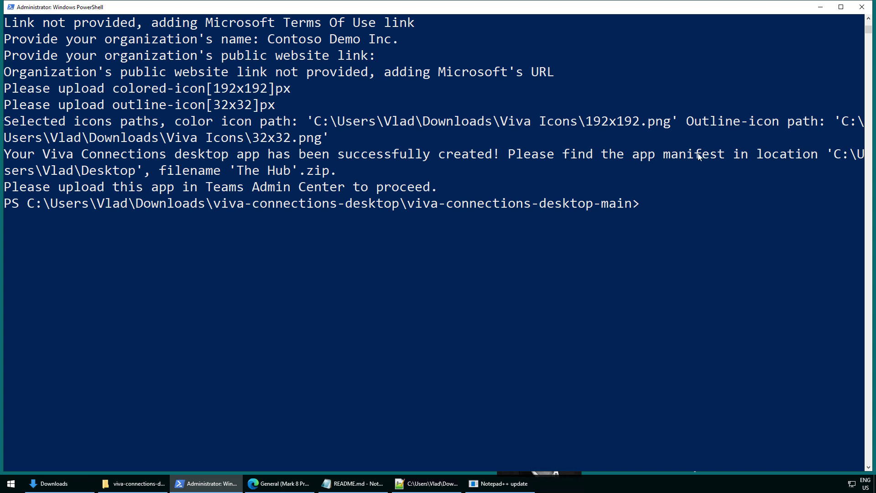
pyautogui.moveTo(516, 155); pyautogui.dragTo(864, 155)
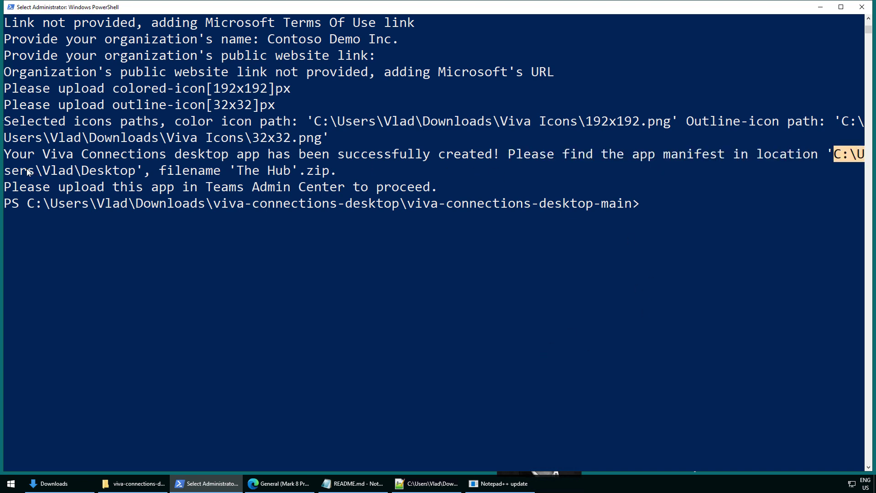
pyautogui.moveTo(44, 171); pyautogui.dragTo(129, 172)
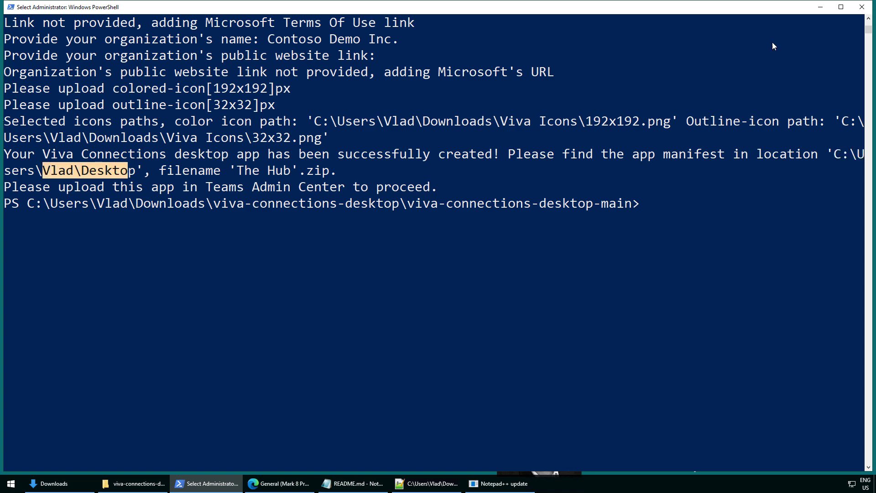
# Clear the desktop to locate The Hub.zip, declining the Notepad++ update, and switch to Edge
pyautogui.click(820, 7)
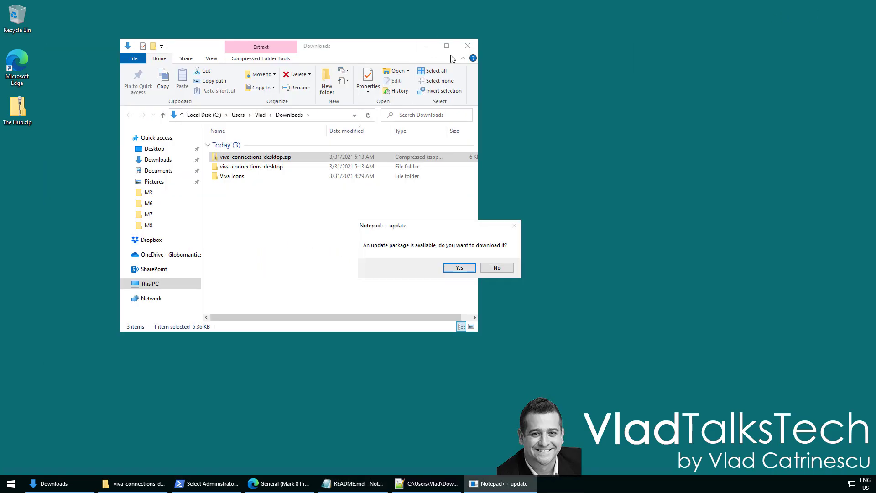
pyautogui.click(426, 46)
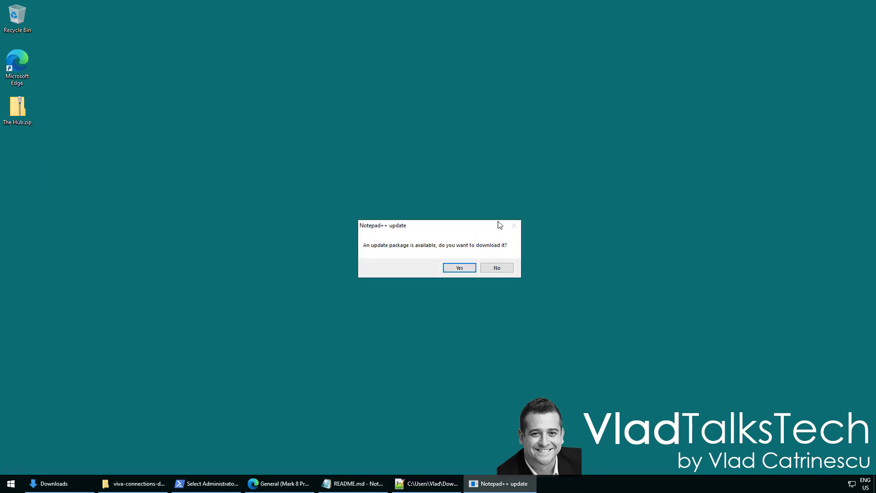
pyautogui.click(484, 267)
pyautogui.click(2, 98)
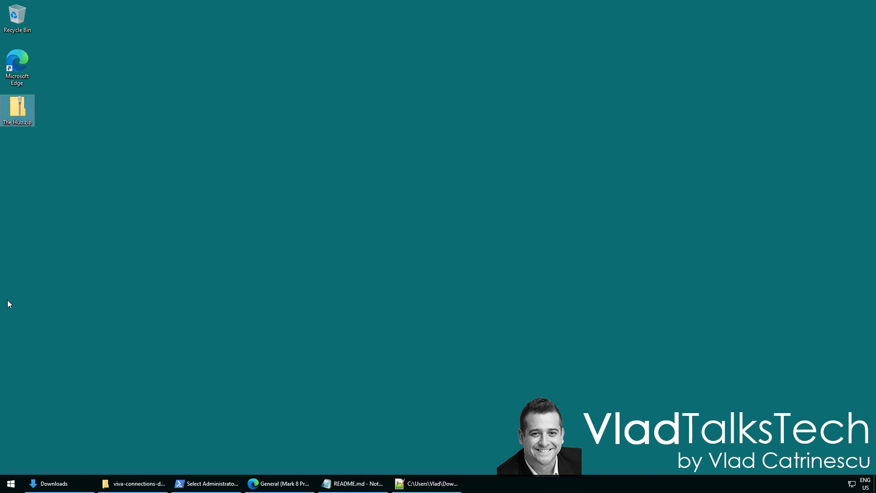
pyautogui.click(264, 490)
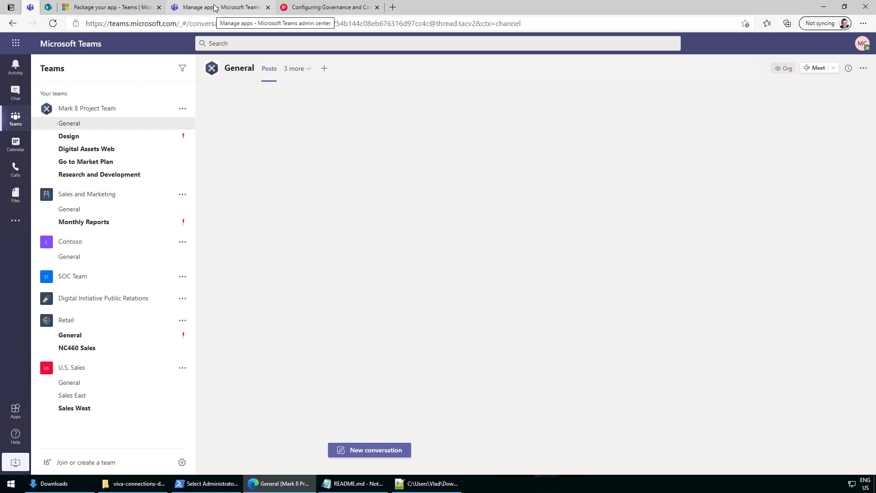
# Upload The Hub.zip from the Desktop as a custom app under Manage apps in the Teams admin center
pyautogui.click(188, 7)
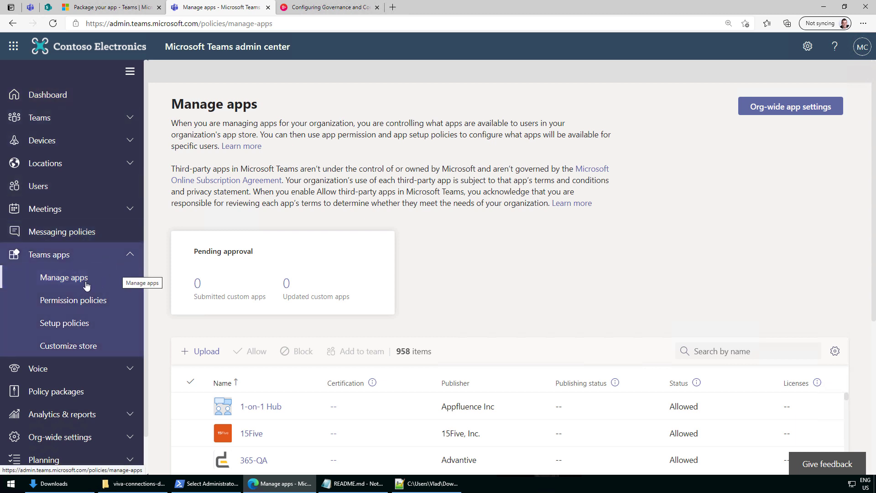
pyautogui.scroll(-3, 459, 236)
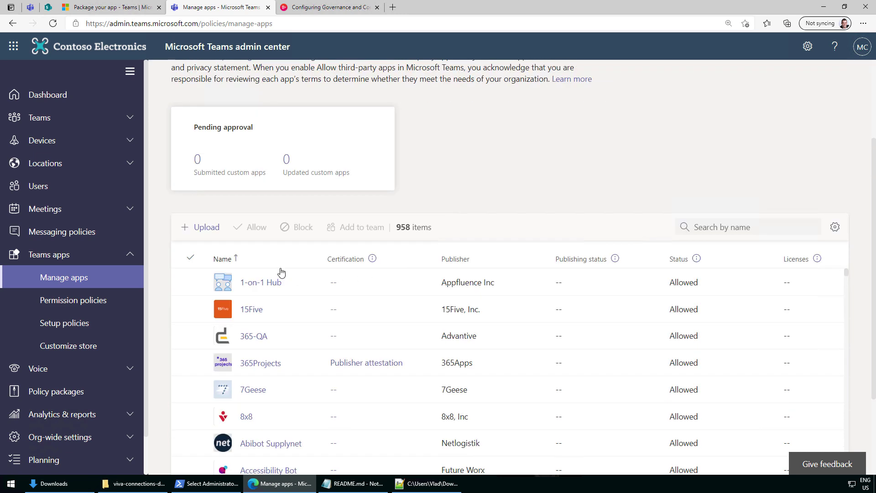
pyautogui.click(202, 234)
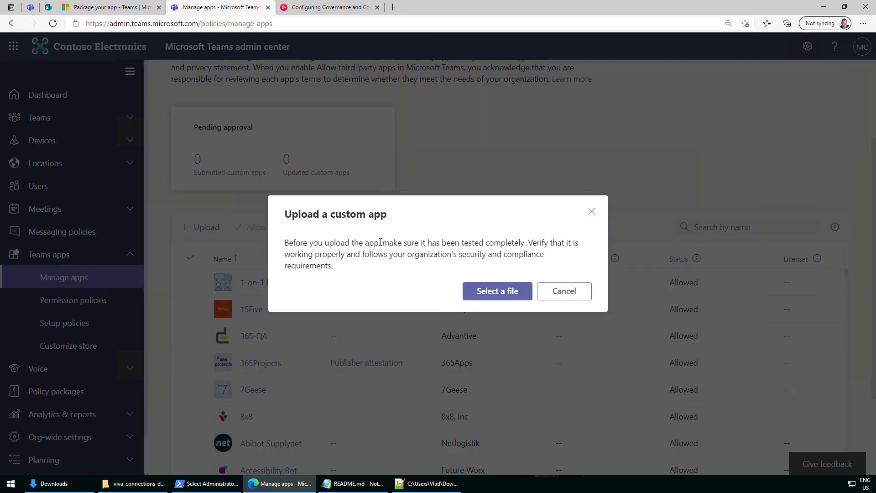
pyautogui.click(481, 292)
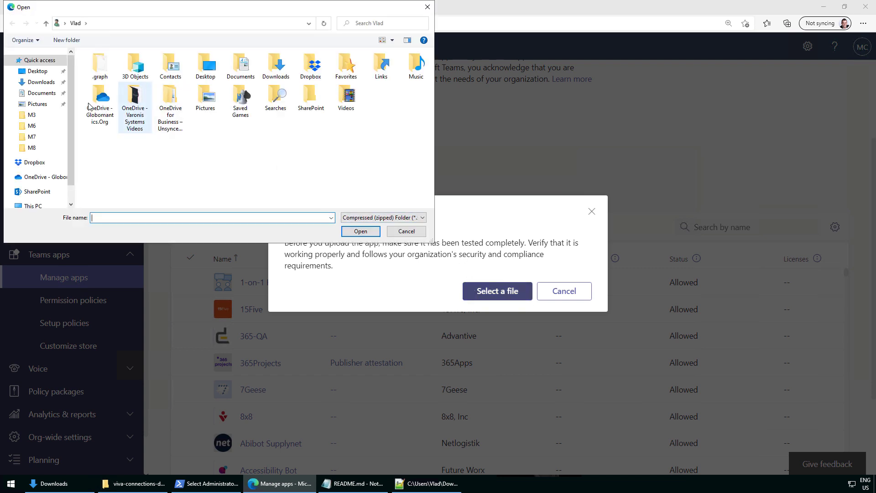
pyautogui.click(37, 71)
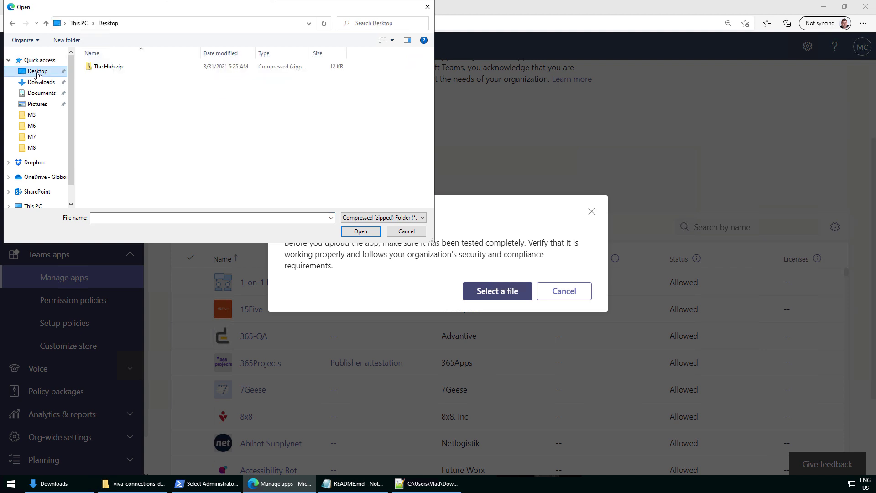
pyautogui.click(113, 70)
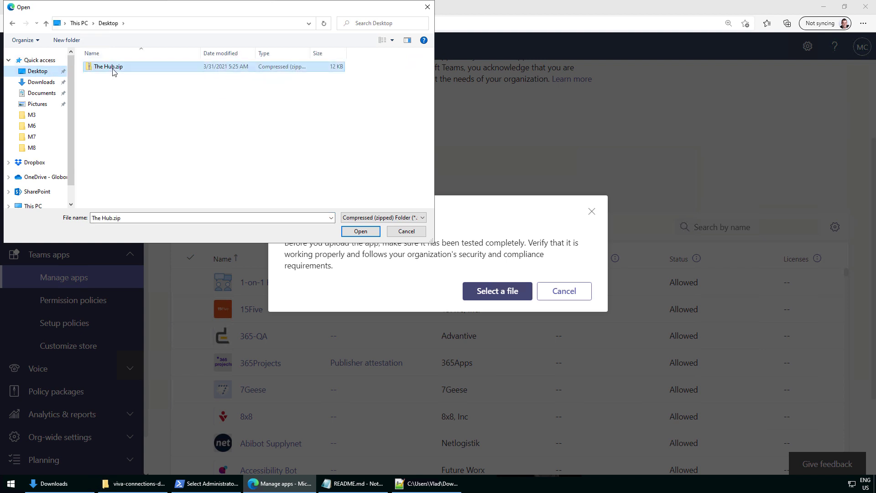
pyautogui.click(360, 232)
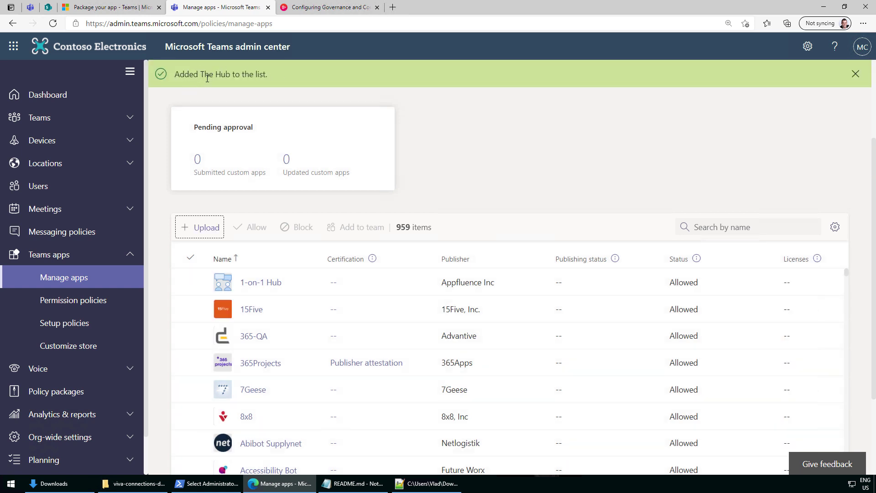
# Search the managed apps for "the hub" and open The Hub's details page
pyautogui.click(741, 227)
pyautogui.write('the')
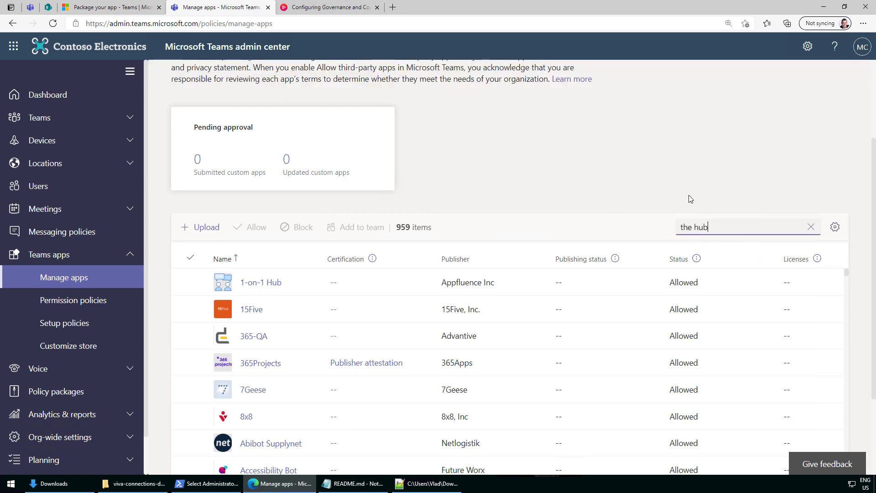
pyautogui.write(' hub')
pyautogui.press('Return')
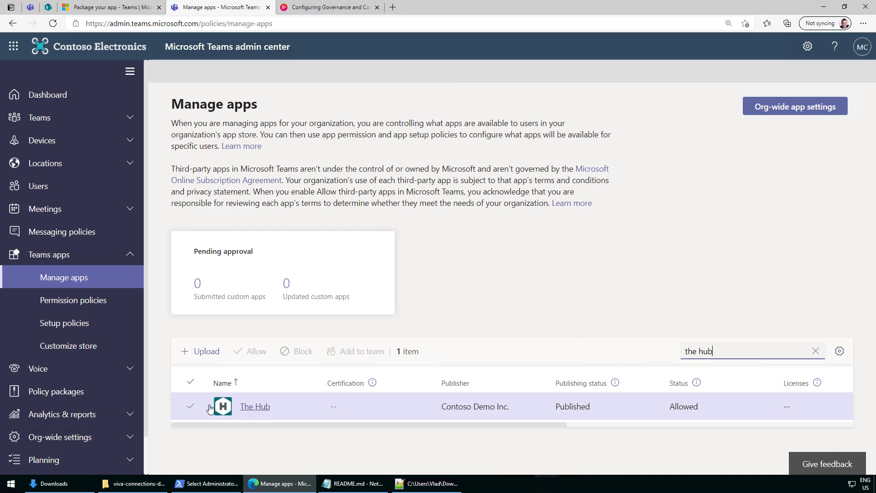
pyautogui.click(255, 407)
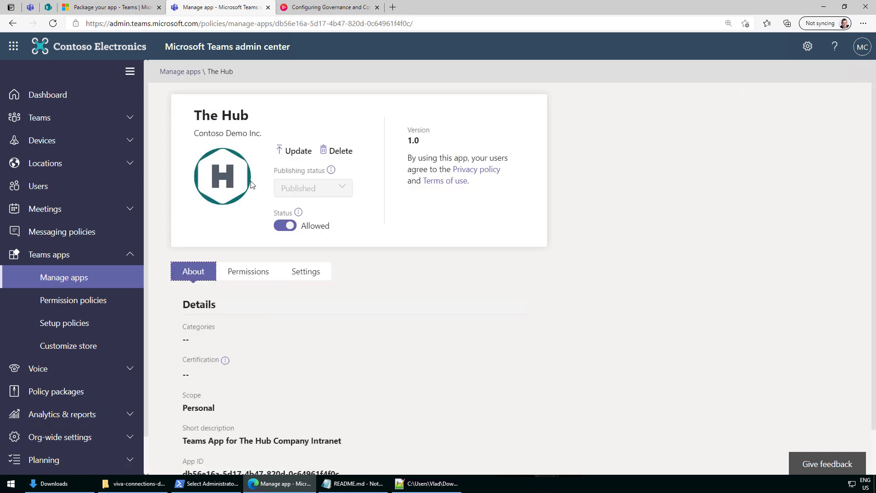
# Review The Hub's details, permissions and app settings, ending on its general information
pyautogui.scroll(-1, 245, 299)
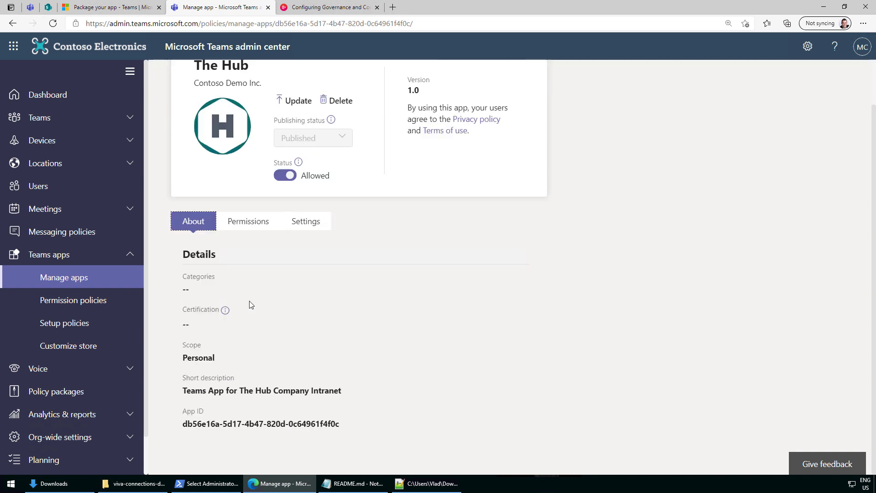
pyautogui.click(244, 229)
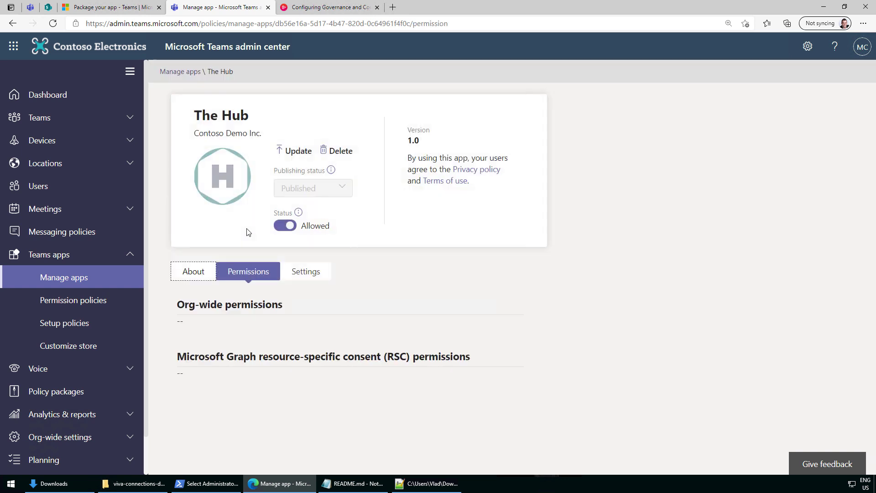
pyautogui.click(296, 275)
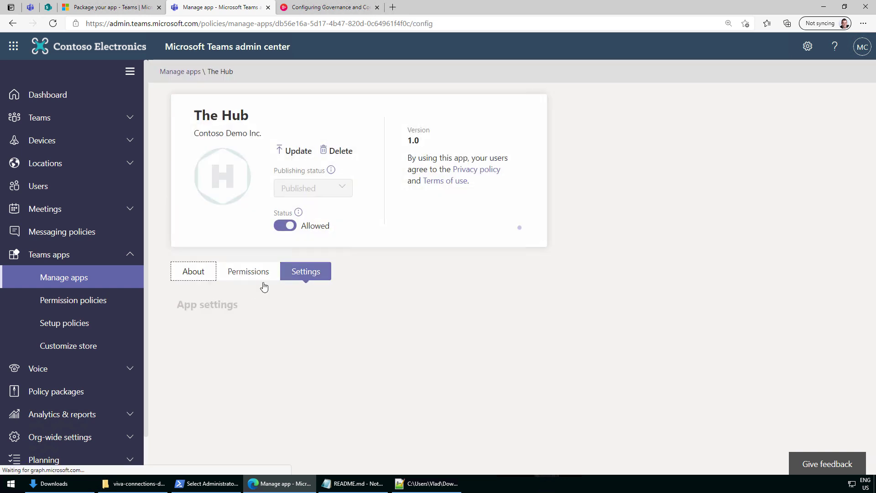
pyautogui.click(198, 276)
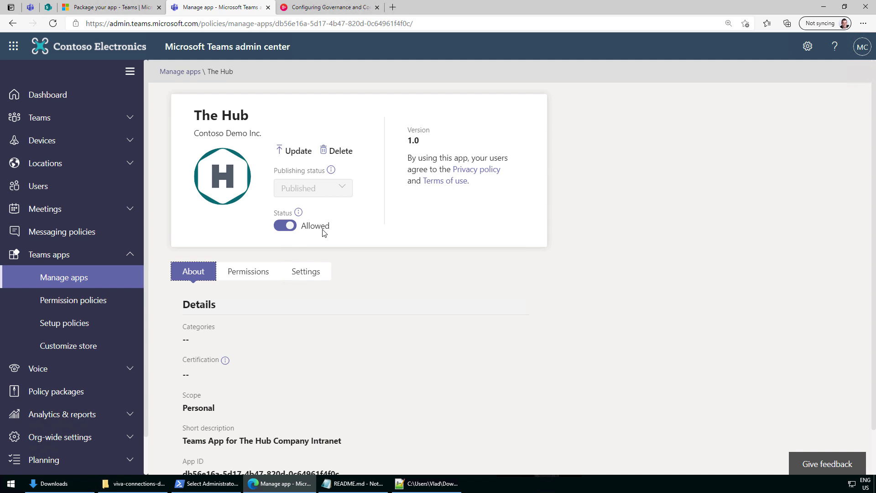
# Switch to the Pluralsight course page and examine the lessons in the Deploying and Managing Microsoft Teams Customizations module
pyautogui.click(314, 7)
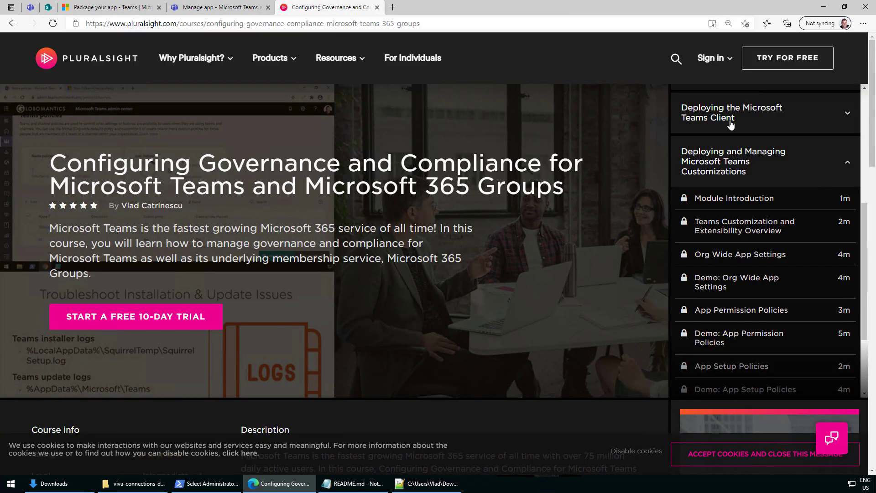
pyautogui.scroll(-1, 776, 219)
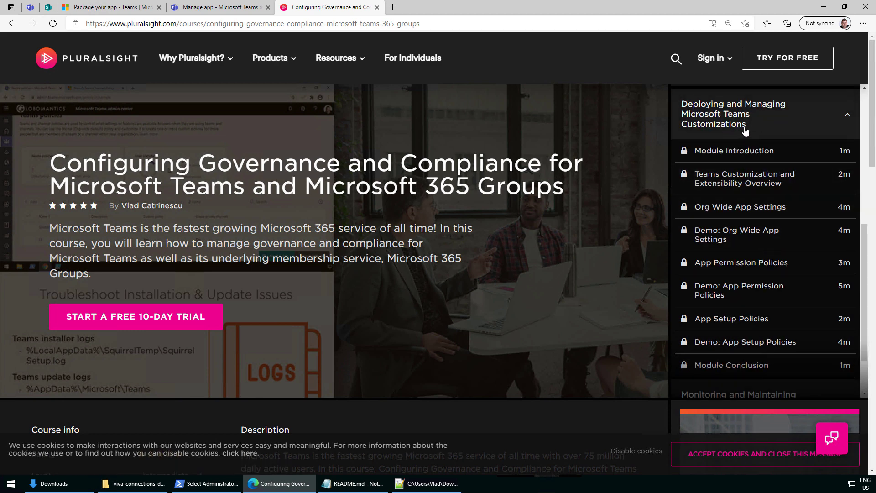
pyautogui.scroll(-2, 736, 313)
pyautogui.scroll(1, 728, 268)
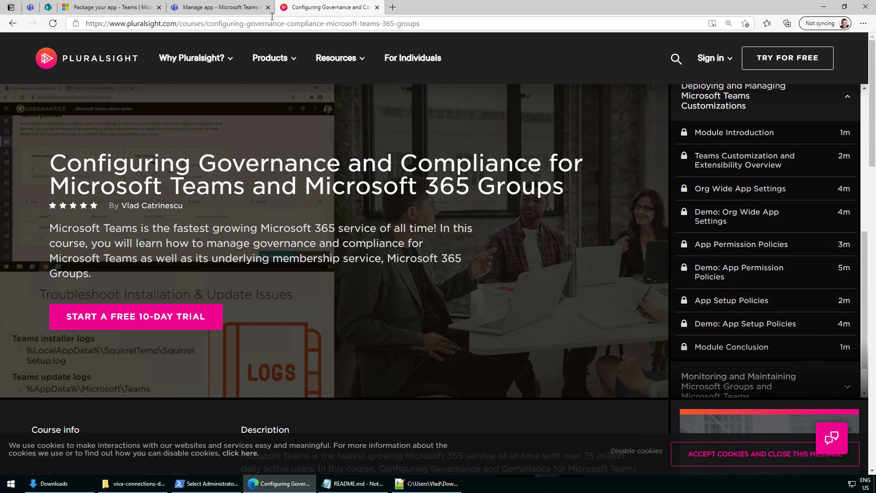
# Return to the Teams admin center and open the Global (Org-wide default) app setup policy, briefly consulting the course page again
pyautogui.click(214, 7)
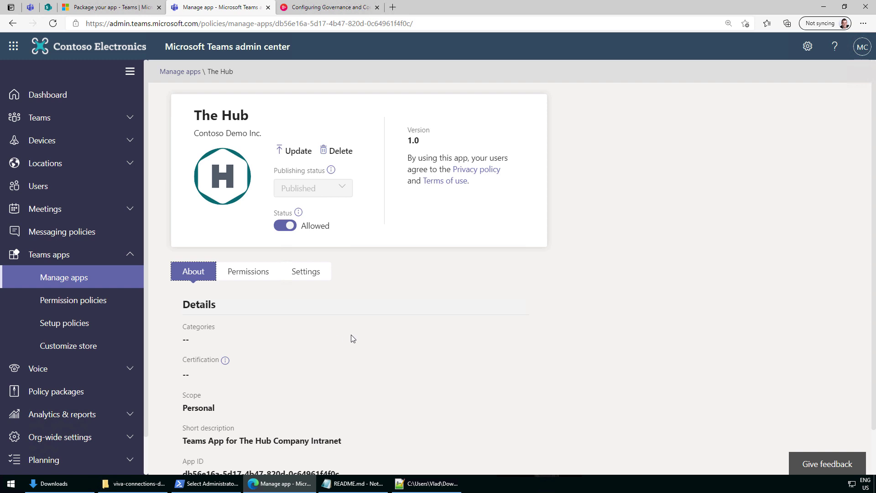
pyautogui.click(81, 333)
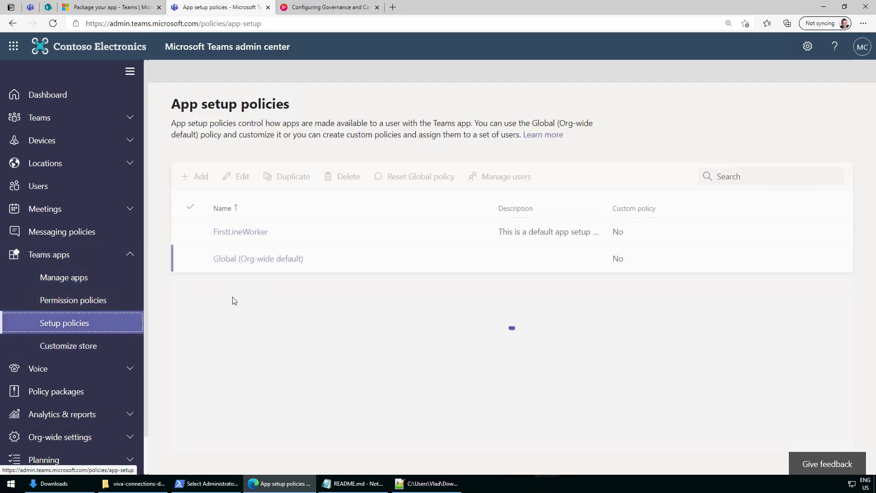
pyautogui.click(250, 266)
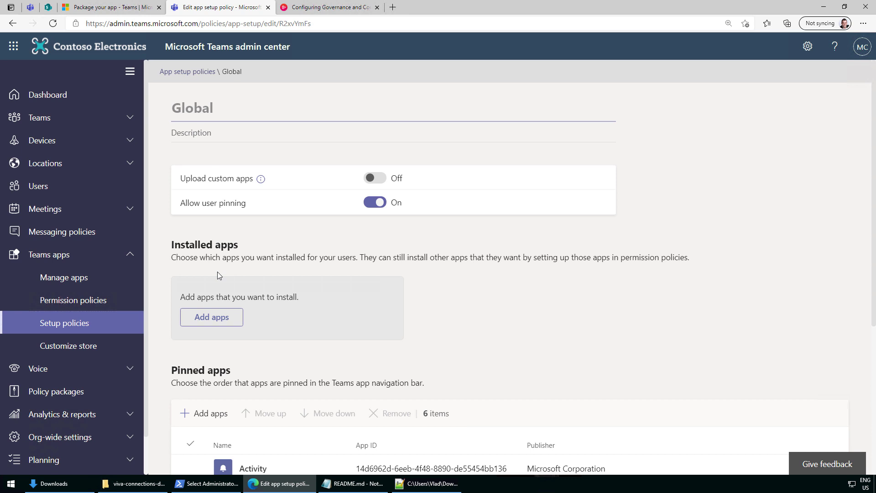
pyautogui.click(307, 6)
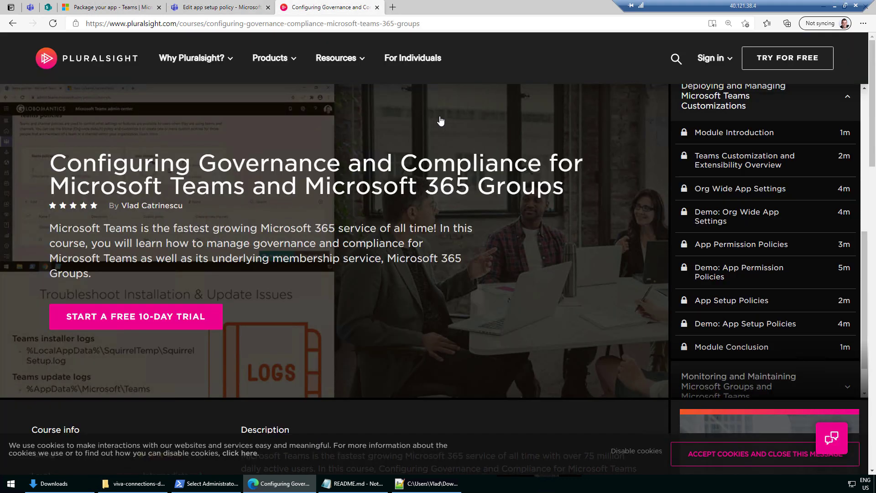
pyautogui.click(197, 9)
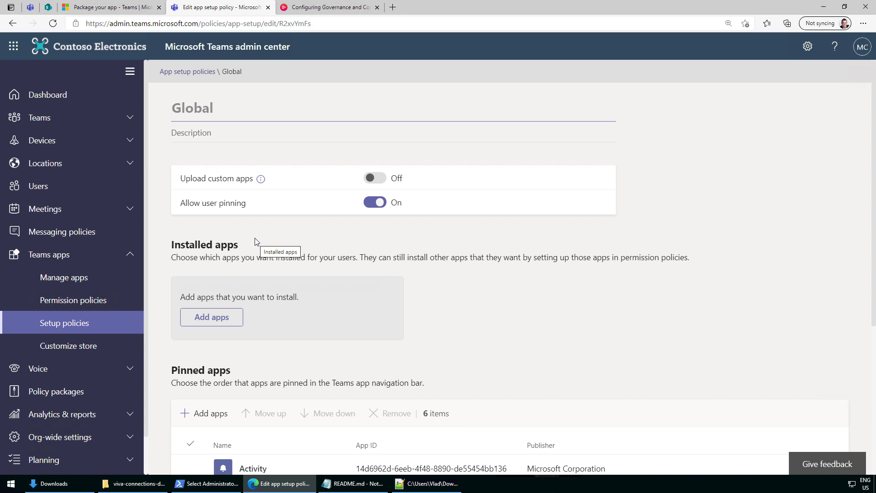
# Add The Hub to the Global policy's installed apps, searching for it as "the hub"
pyautogui.click(209, 322)
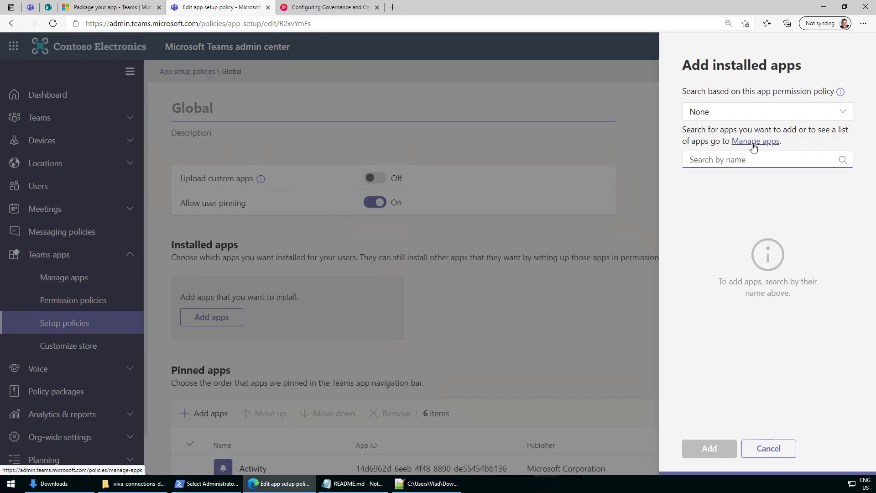
pyautogui.write('the hub')
pyautogui.click(818, 187)
pyautogui.click(708, 448)
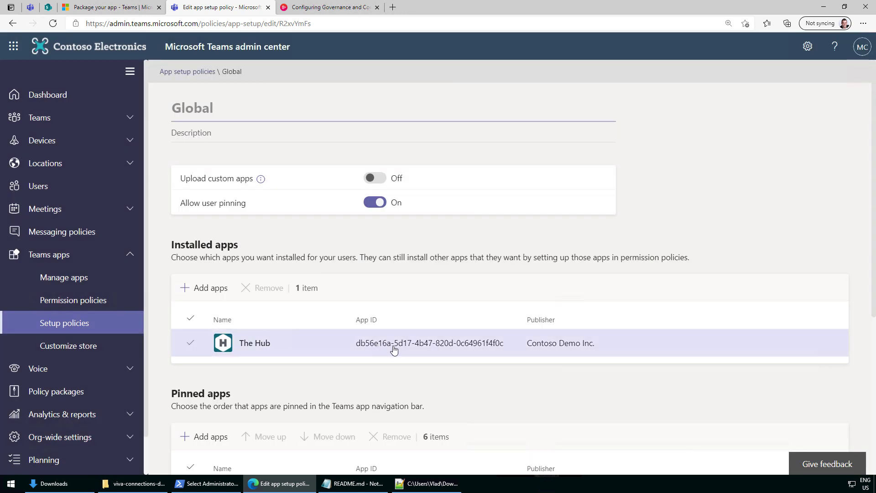
# Check the pinned apps against the Teams navigation bar and add The Hub to the Global policy's pinned apps
pyautogui.scroll(-5, 325, 310)
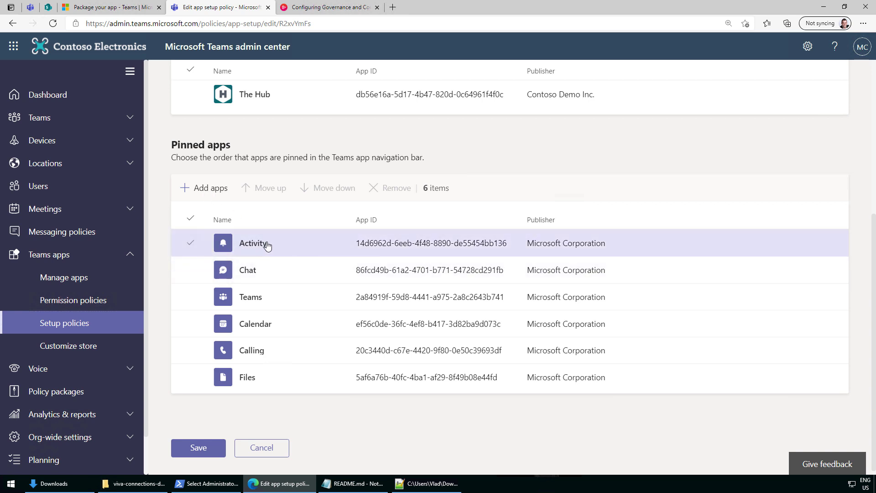
pyautogui.click(30, 7)
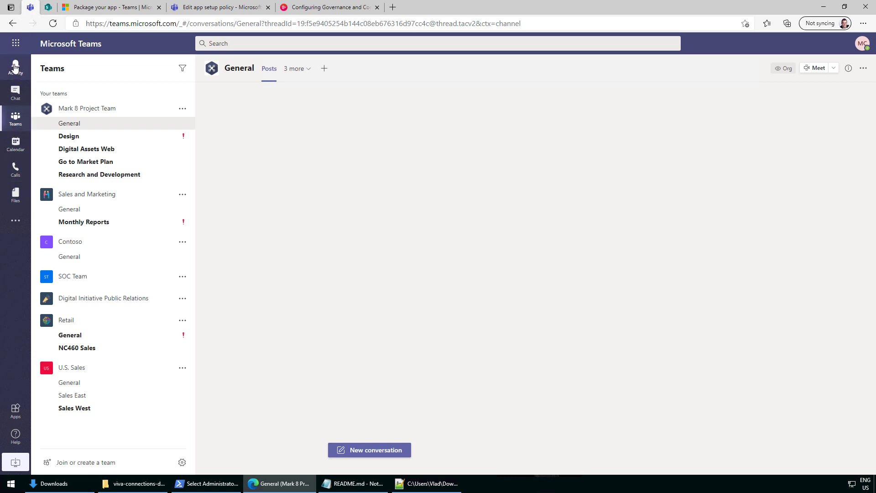
pyautogui.click(215, 7)
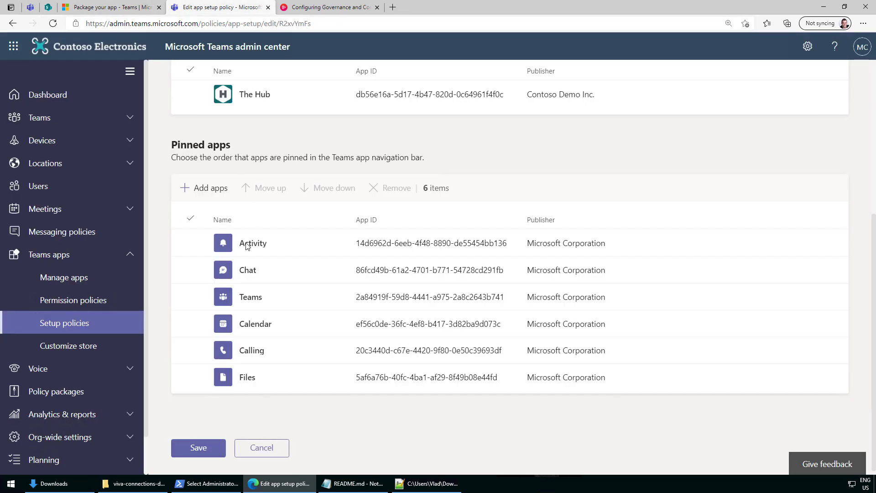
pyautogui.click(210, 191)
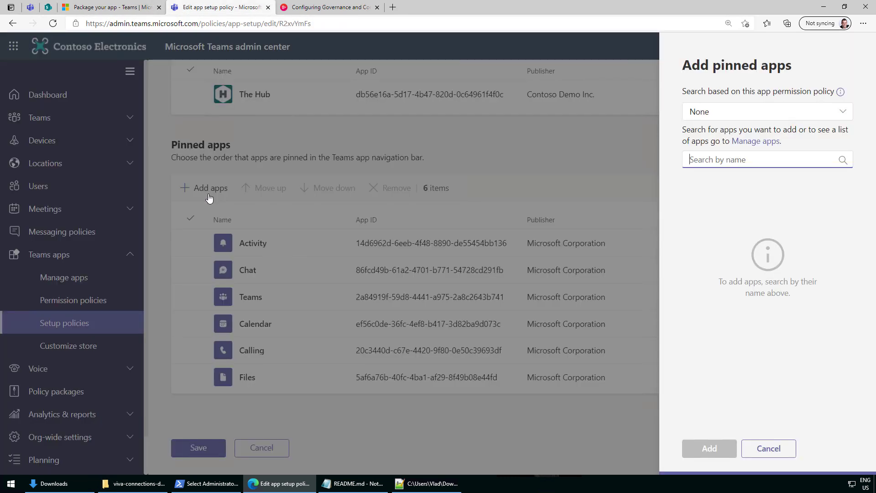
pyautogui.write('the hub')
pyautogui.moveTo(802, 196)
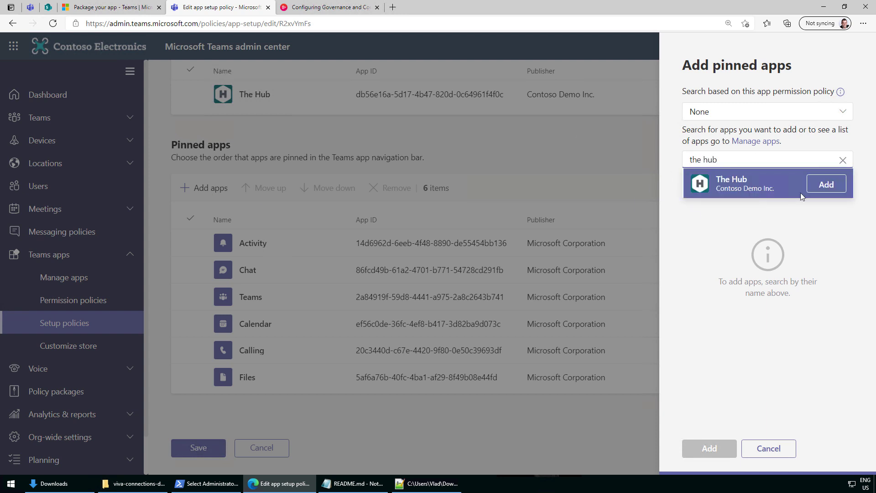
pyautogui.click(827, 185)
pyautogui.click(707, 448)
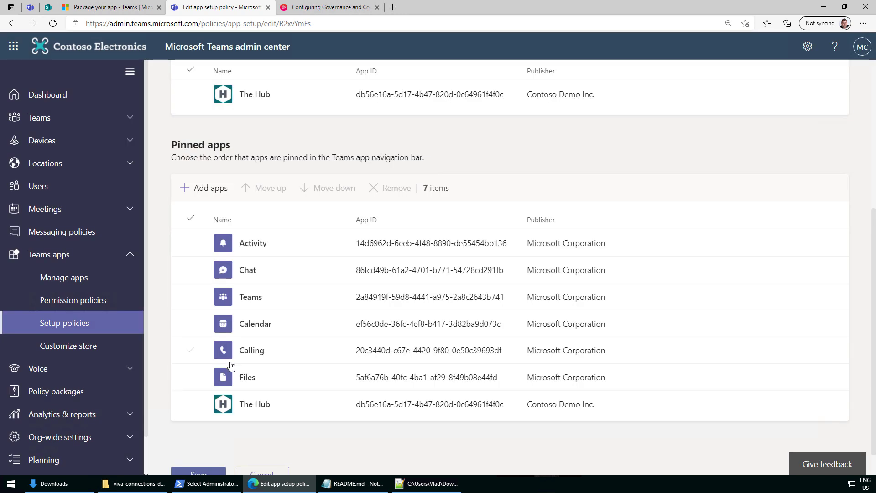
# Move The Hub up to first place in the pinned apps order, above Activity
pyautogui.click(295, 402)
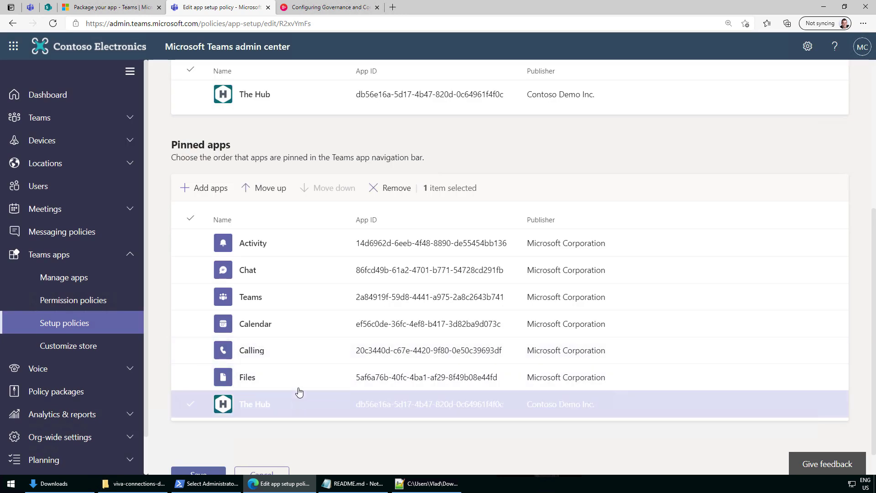
pyautogui.click(269, 196)
pyautogui.click(270, 197)
pyautogui.click(269, 197)
pyautogui.click(270, 197)
pyautogui.click(269, 197)
pyautogui.click(270, 197)
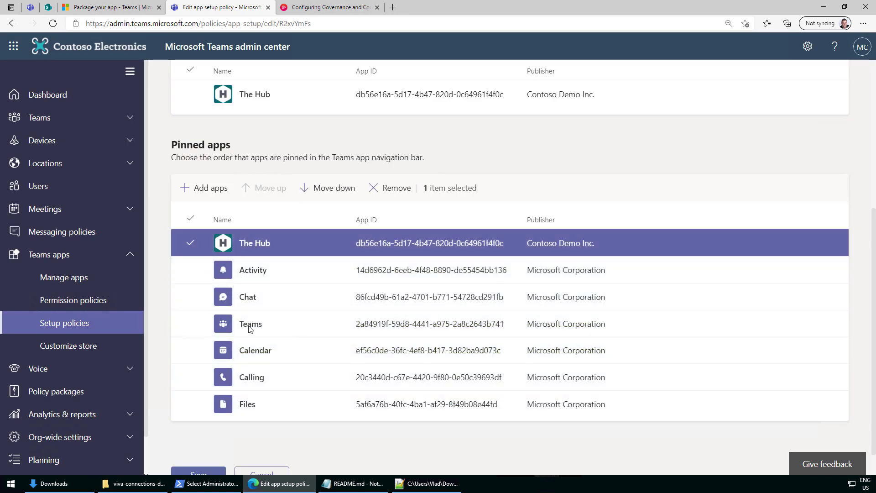
# Try to save the Global app setup policy and recheck its installed and pinned apps
pyautogui.scroll(-1, 248, 365)
pyautogui.click(199, 441)
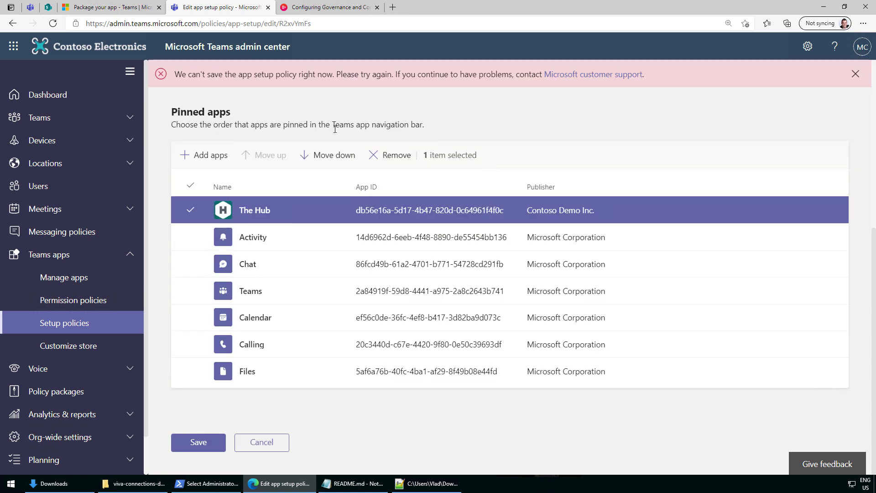
pyautogui.scroll(6, 334, 128)
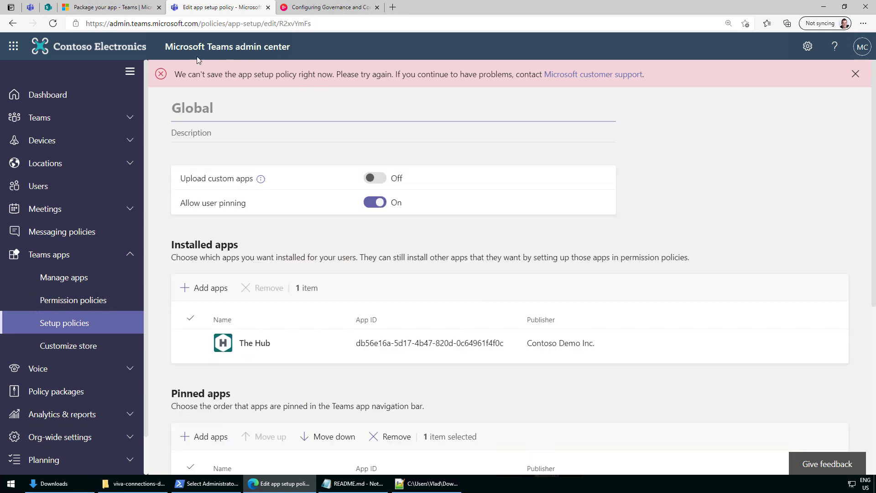
pyautogui.scroll(-5, 303, 254)
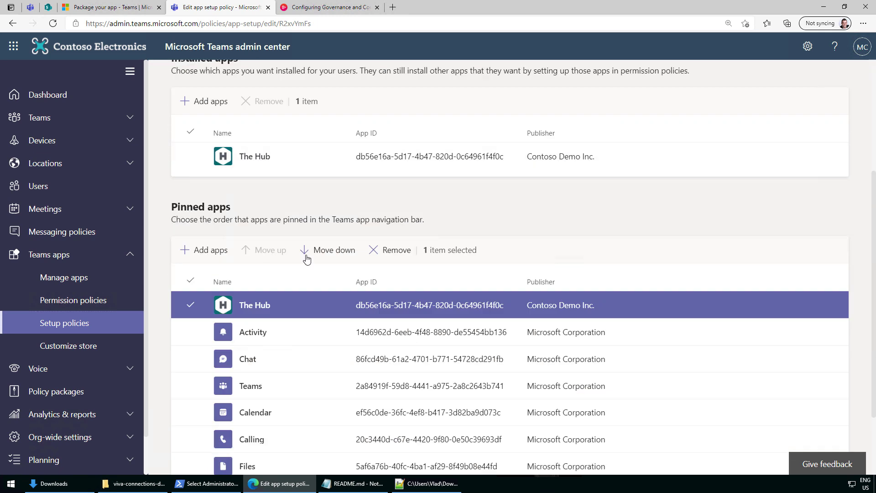
# Try again to save the Global app setup policy, and reload the list of app setup policies
pyautogui.click(203, 445)
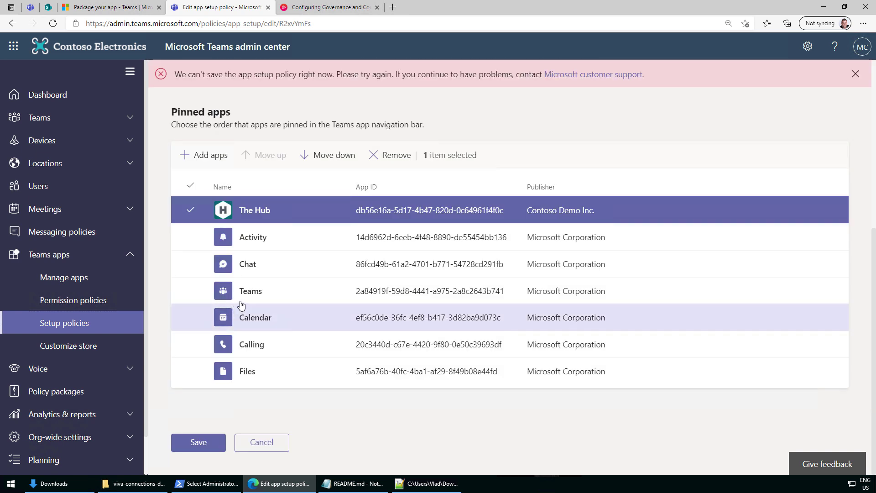
pyautogui.click(75, 322)
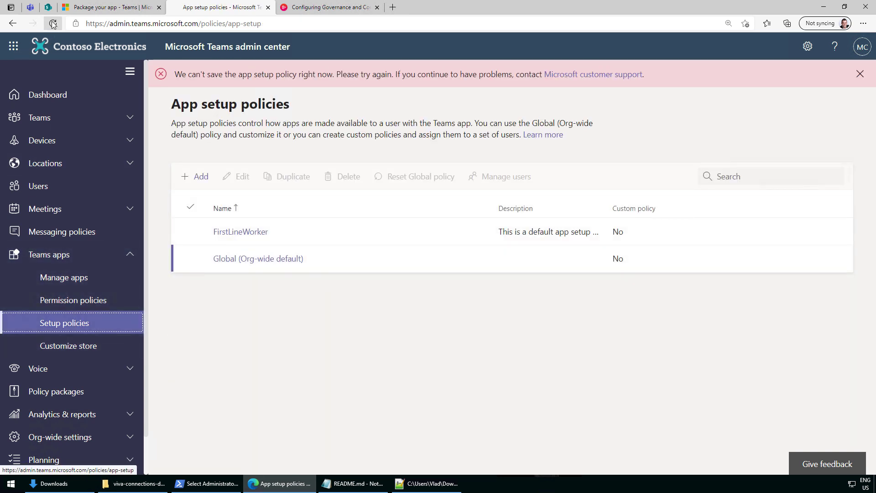
pyautogui.click(212, 18)
pyautogui.press('Return')
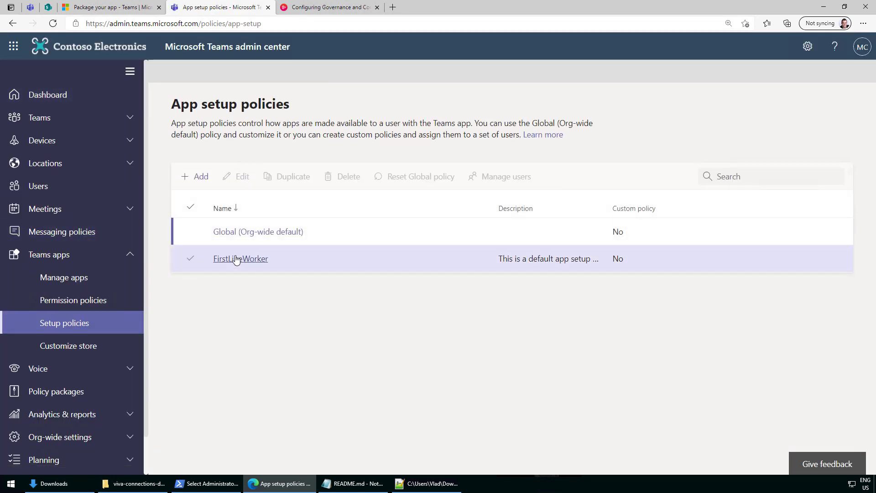
# Add The Hub to the Global policy's installed apps, searching for it as "the hub", and try to save the policy
pyautogui.click(237, 232)
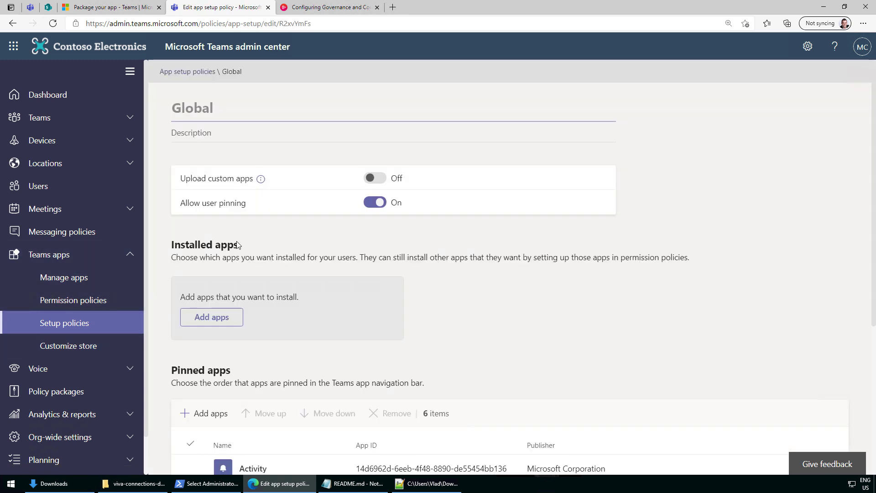
pyautogui.scroll(-3, 231, 239)
pyautogui.click(210, 131)
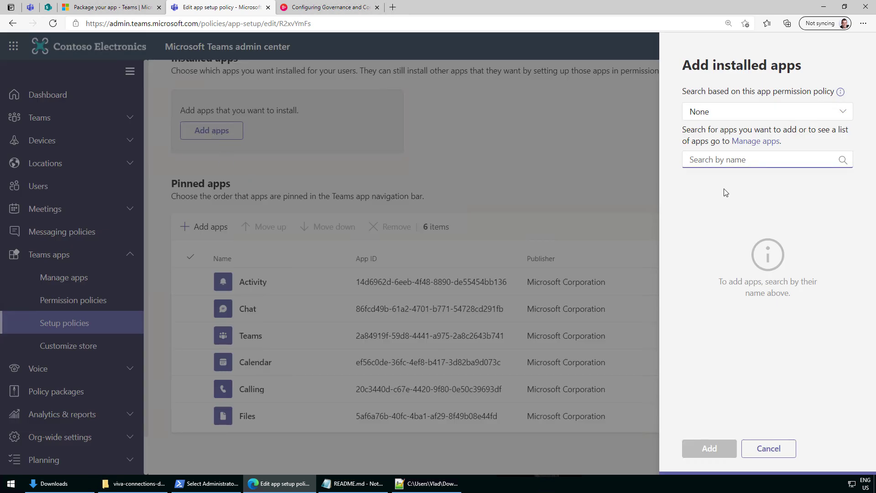
pyautogui.write('the hub')
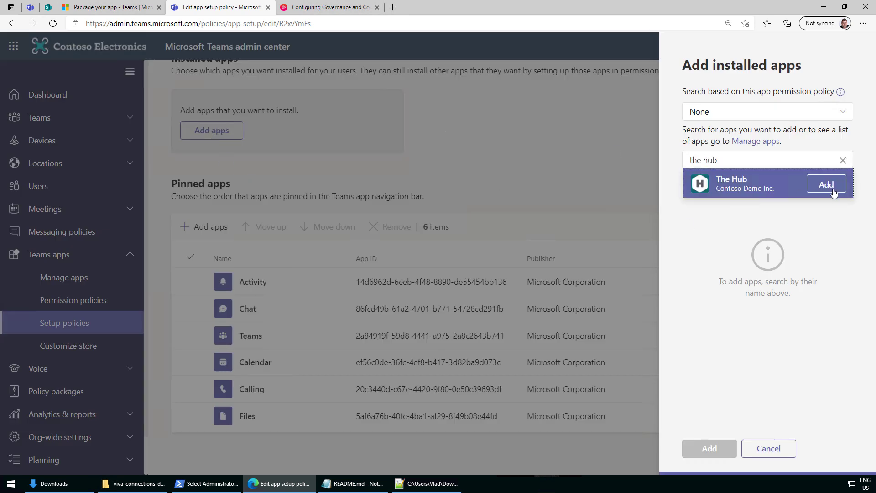
pyautogui.click(828, 185)
pyautogui.click(709, 449)
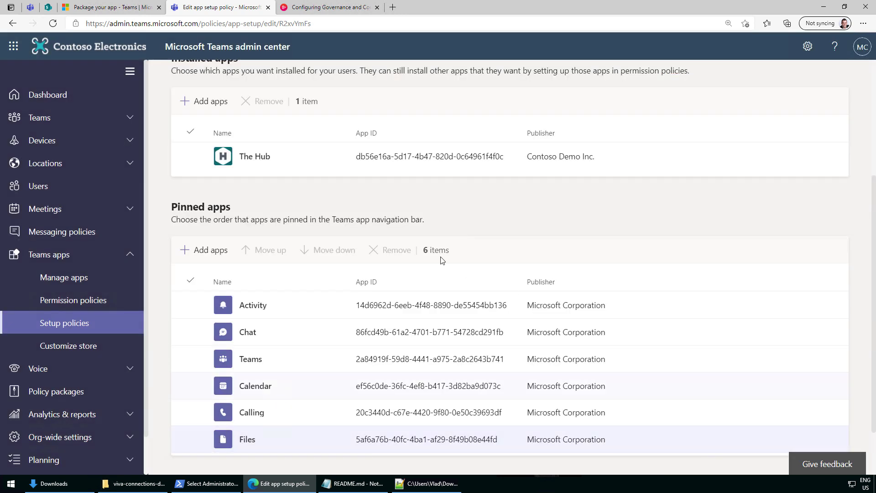
pyautogui.scroll(-2, 226, 367)
pyautogui.click(197, 442)
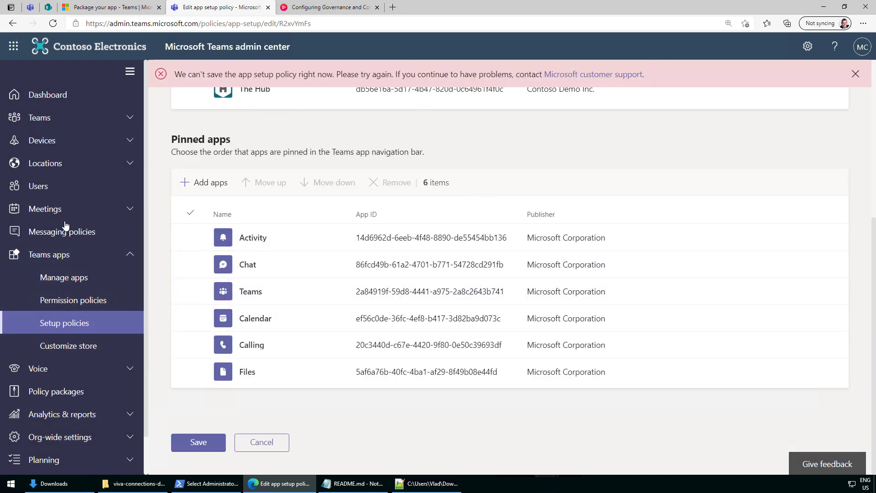
# Reload the Global app setup policy and add The Hub to its pinned apps only, searching for "the hub"
pyautogui.click(68, 302)
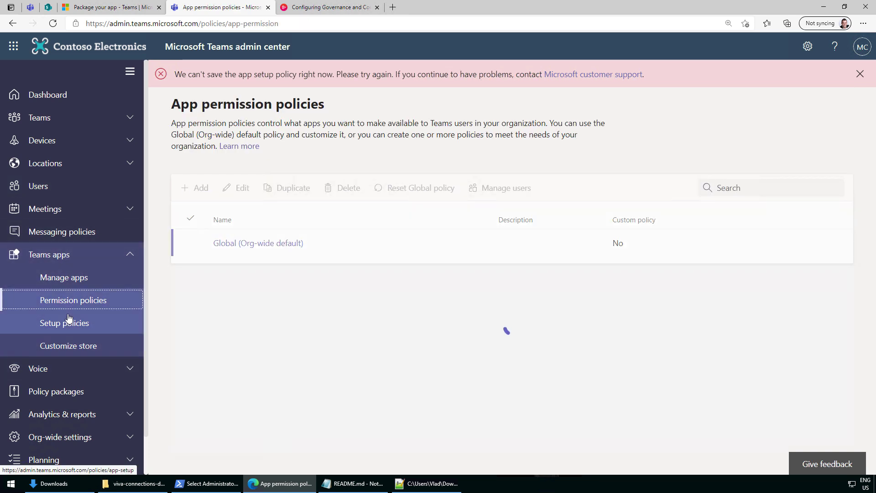
pyautogui.click(87, 317)
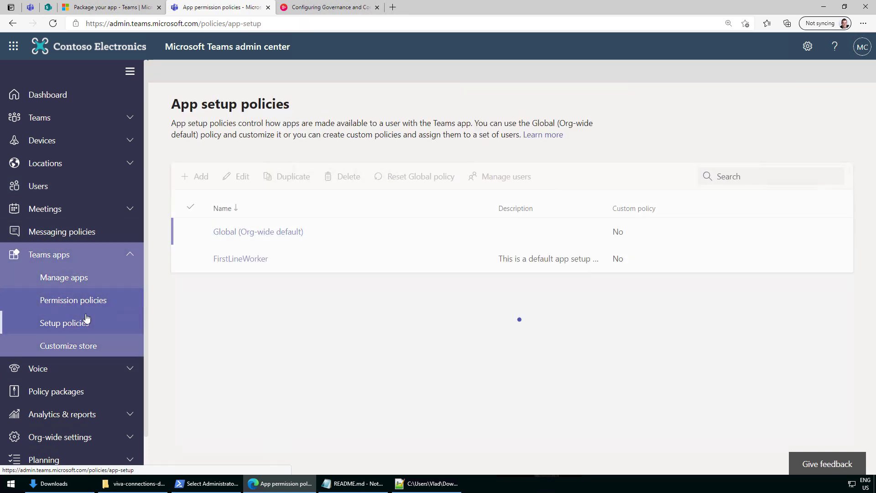
pyautogui.click(245, 234)
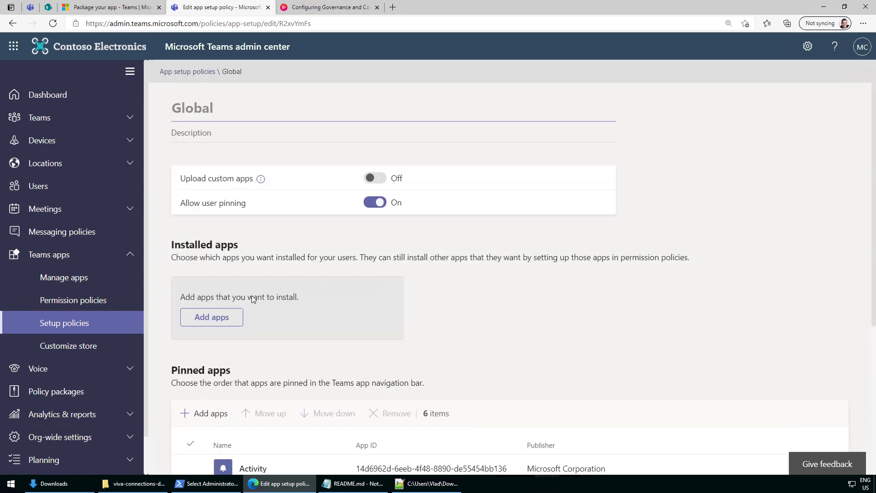
pyautogui.scroll(-4, 216, 336)
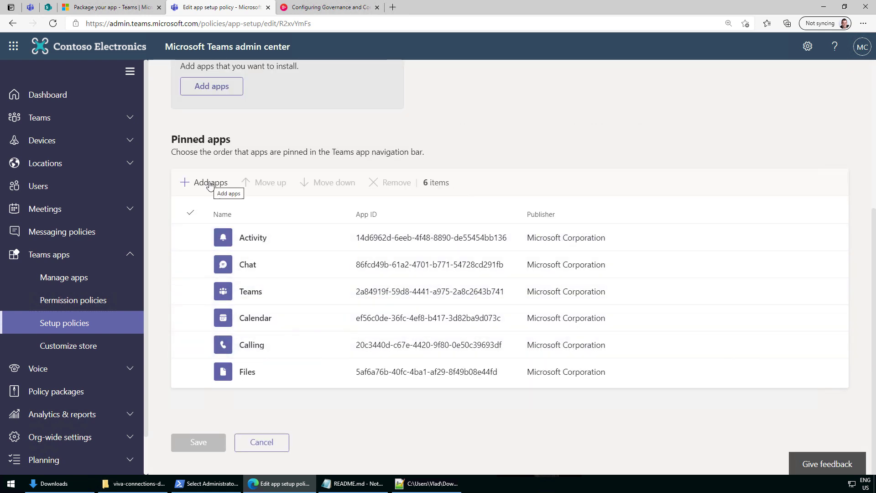
pyautogui.click(210, 184)
pyautogui.write('the ub')
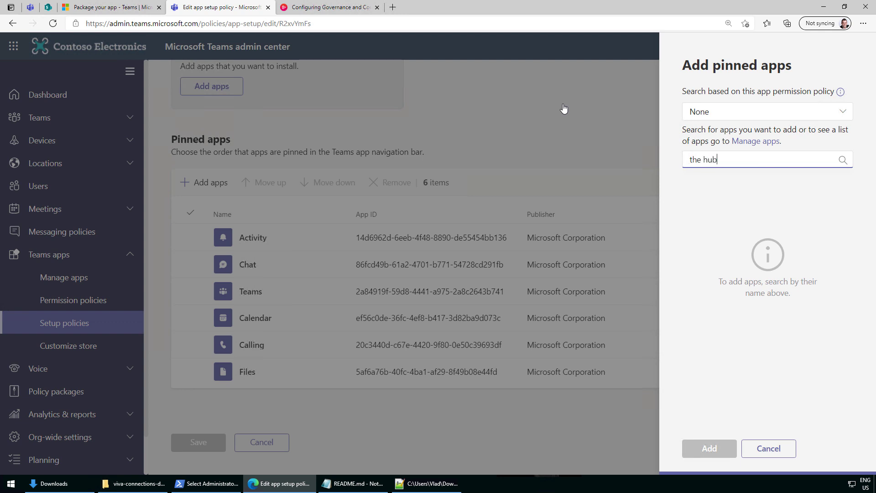
pyautogui.write('b')
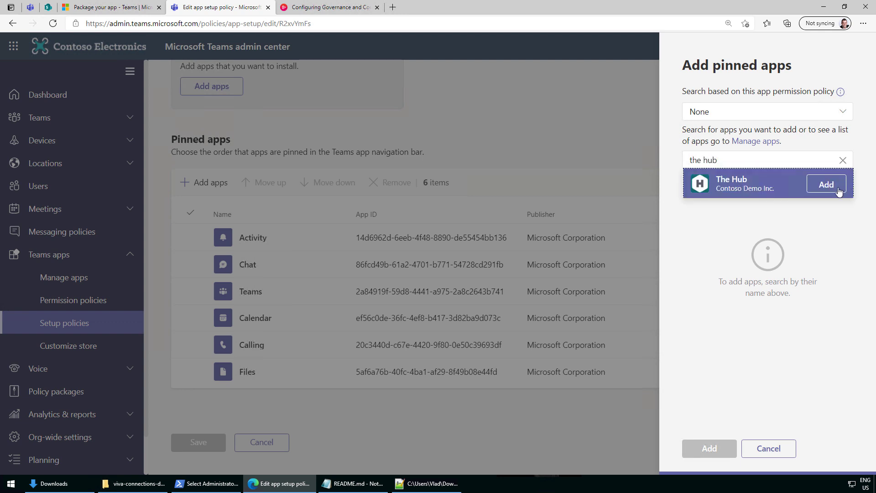
pyautogui.click(838, 191)
pyautogui.click(714, 451)
# Move The Hub up to first place in the Global policy's pinned apps and try to save the policy
pyautogui.click(296, 398)
pyautogui.click(267, 185)
pyautogui.click(273, 188)
pyautogui.click(274, 192)
pyautogui.click(274, 191)
pyautogui.click(270, 187)
pyautogui.click(267, 184)
pyautogui.scroll(-1, 229, 436)
pyautogui.click(194, 443)
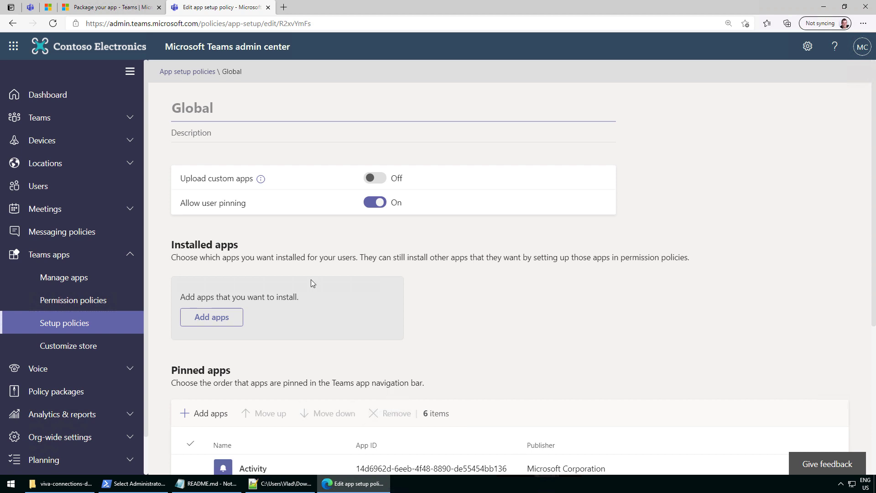
# Switch to the Microsoft Teams desktop app and open its app catalog
pyautogui.click(841, 483)
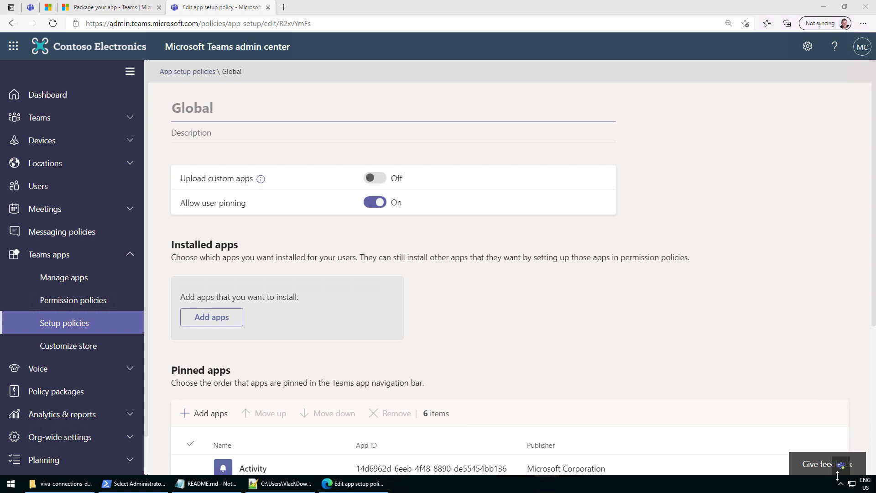
pyautogui.click(841, 466)
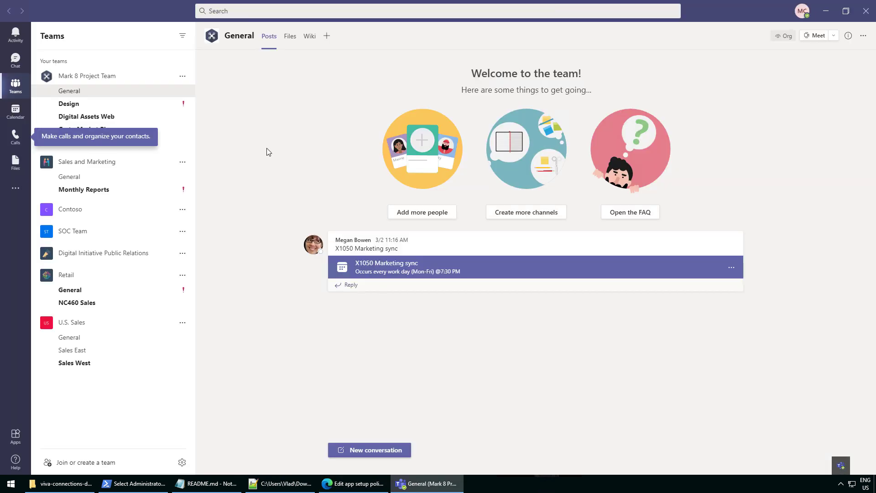
pyautogui.click(17, 194)
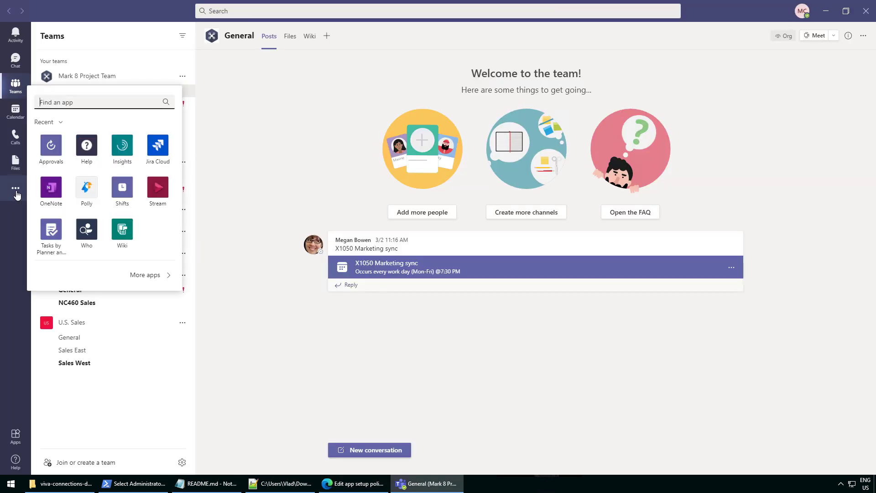
pyautogui.click(17, 439)
pyautogui.click(16, 441)
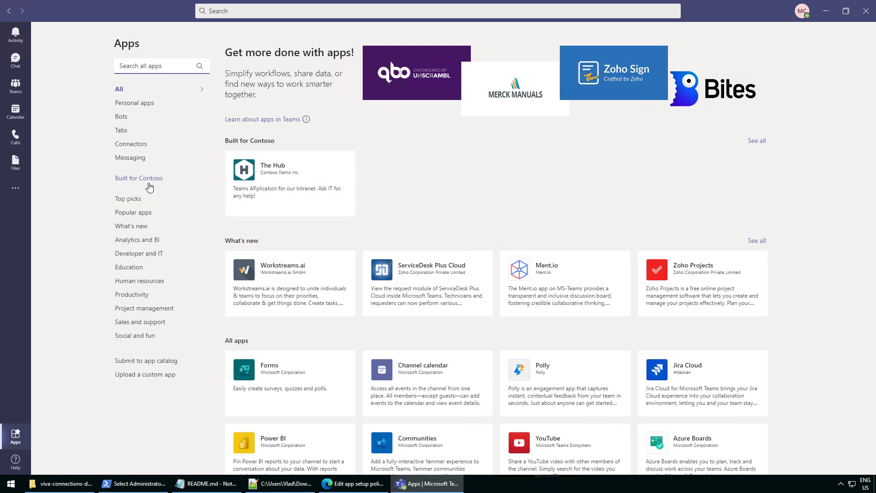
# Open The Hub's details among the apps built for Contoso, review its description, and add the app
pyautogui.click(146, 180)
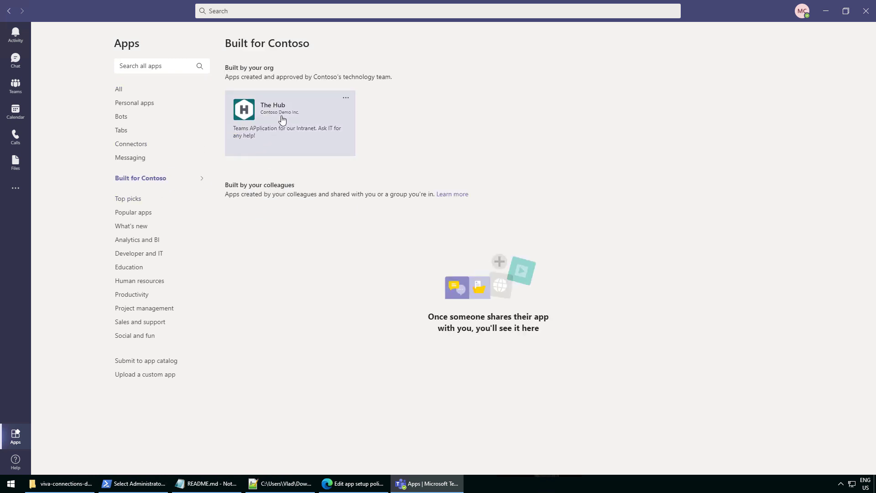
pyautogui.click(249, 128)
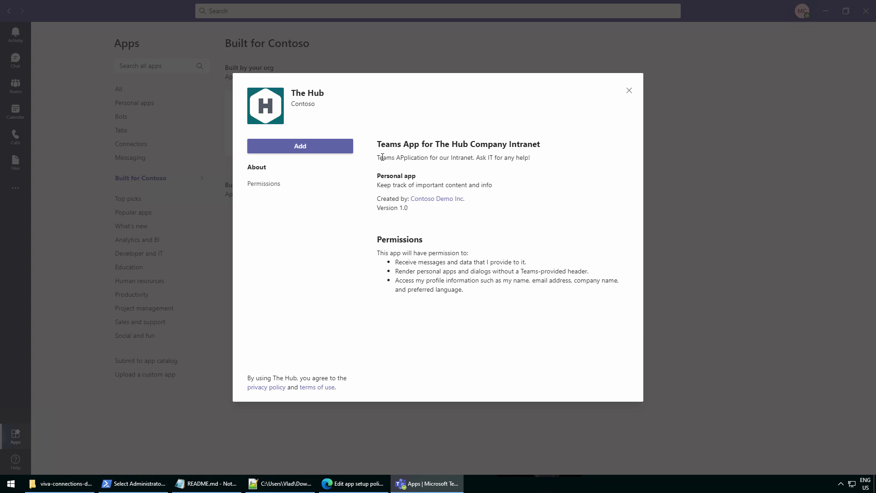
pyautogui.moveTo(379, 158); pyautogui.dragTo(536, 159)
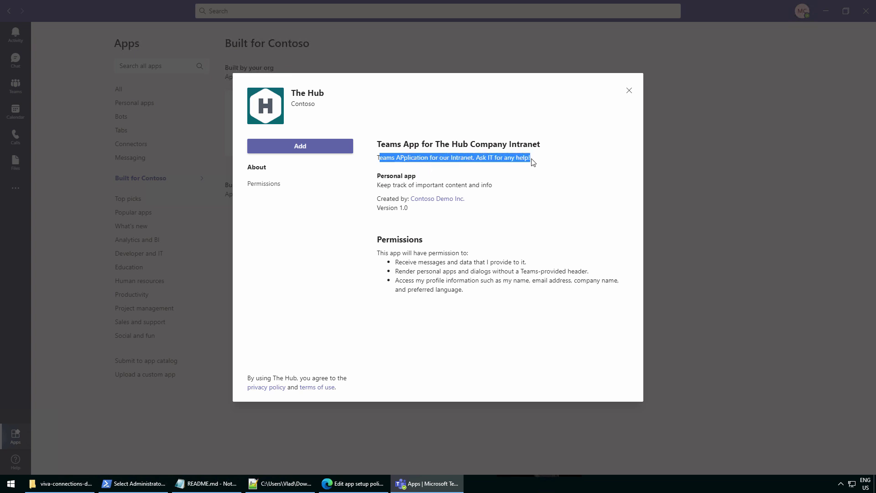
pyautogui.click(451, 177)
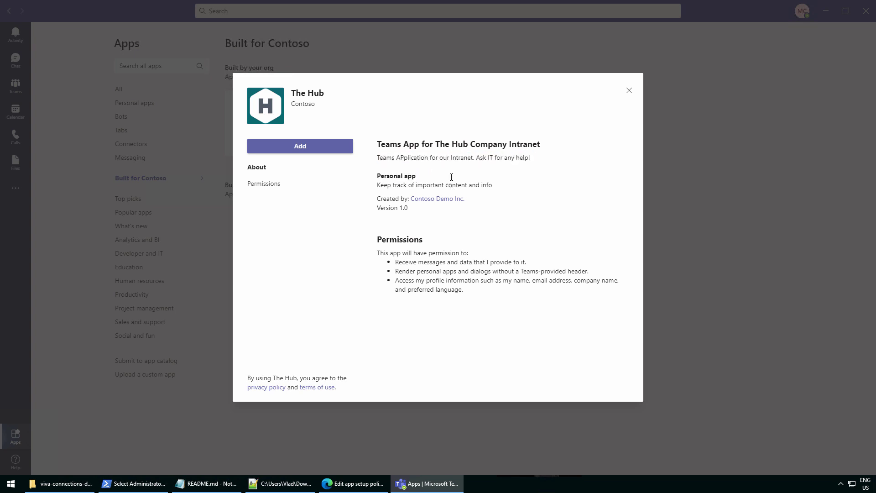
pyautogui.click(299, 146)
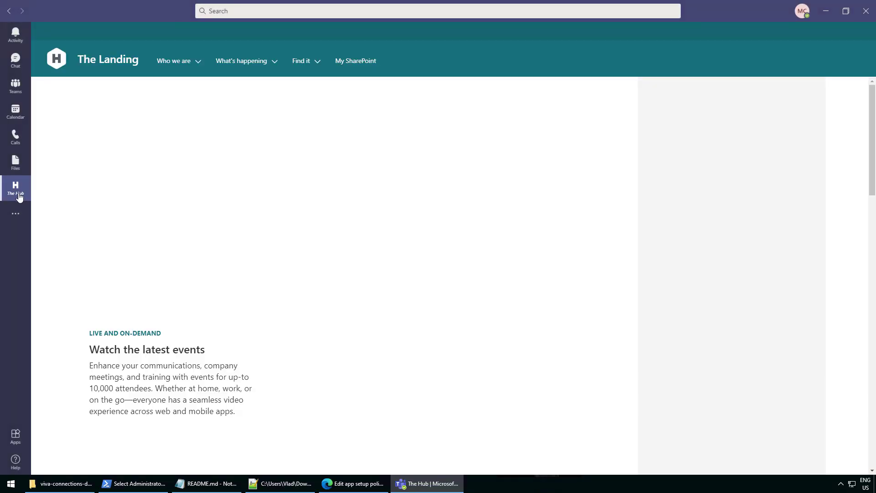
# Move The Hub to first place in the Teams navigation bar, above Activity, and reopen it from the Teams view
pyautogui.moveTo(22, 196); pyautogui.dragTo(18, 26)
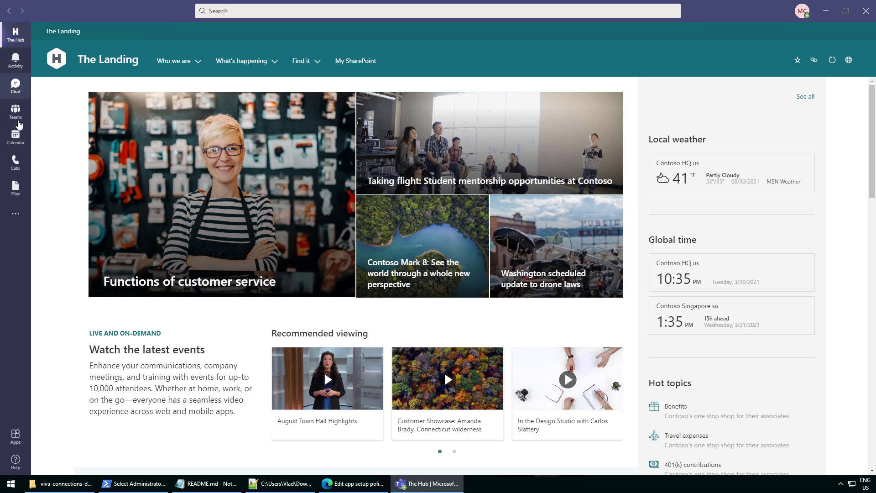
pyautogui.click(21, 111)
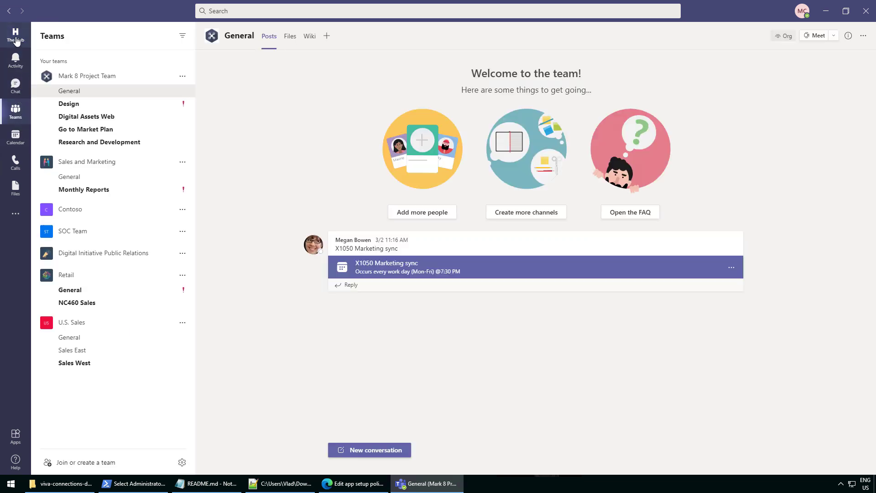
pyautogui.click(16, 39)
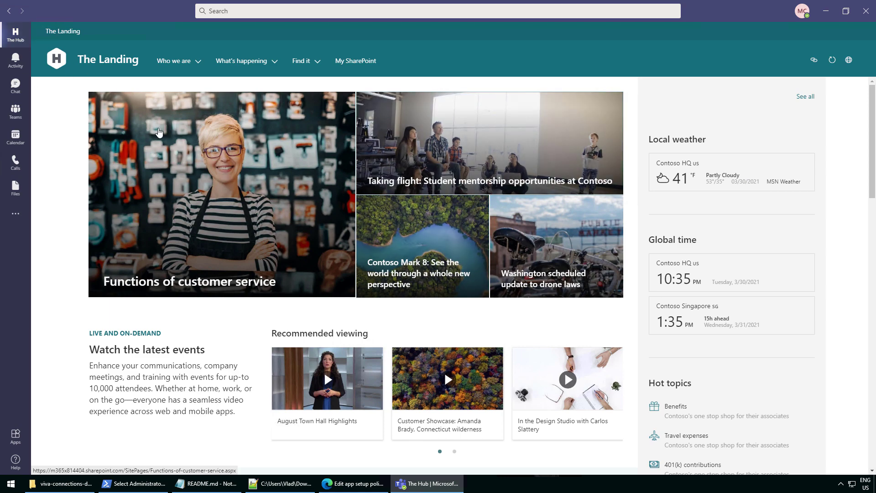
# Look through The Landing home page in The Hub, from the news and conversations to the frequent sites
pyautogui.scroll(-7, 319, 233)
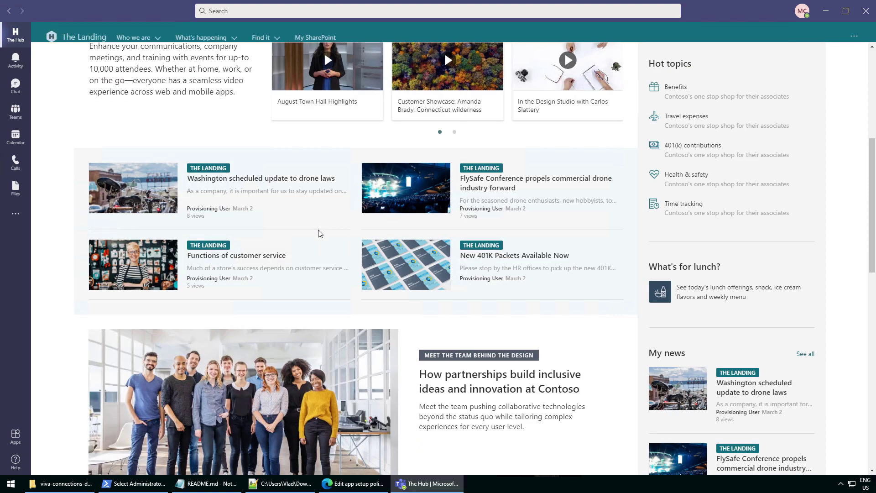
pyautogui.scroll(-5, 320, 233)
pyautogui.scroll(-7, 473, 290)
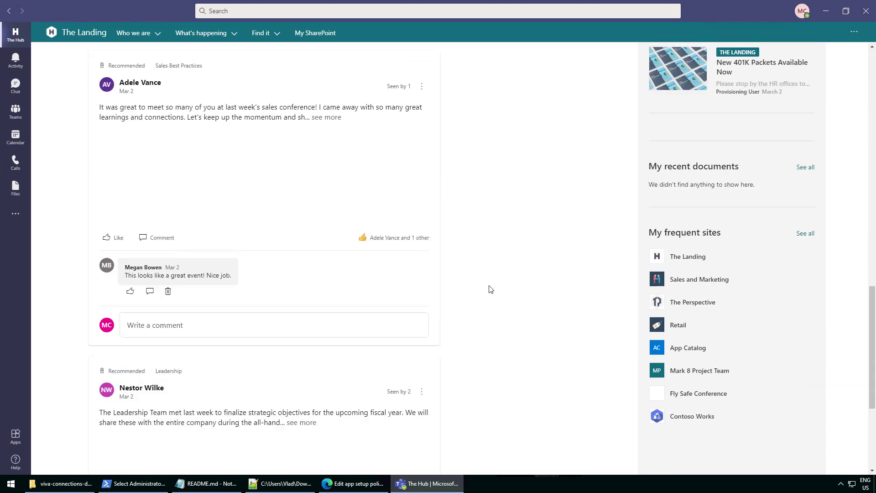
pyautogui.scroll(-2, 488, 297)
pyautogui.scroll(6, 488, 263)
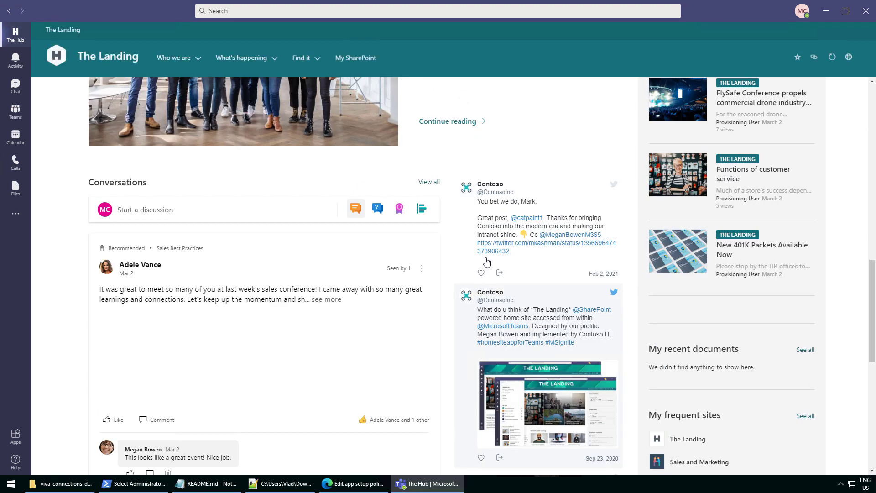
pyautogui.scroll(15, 487, 264)
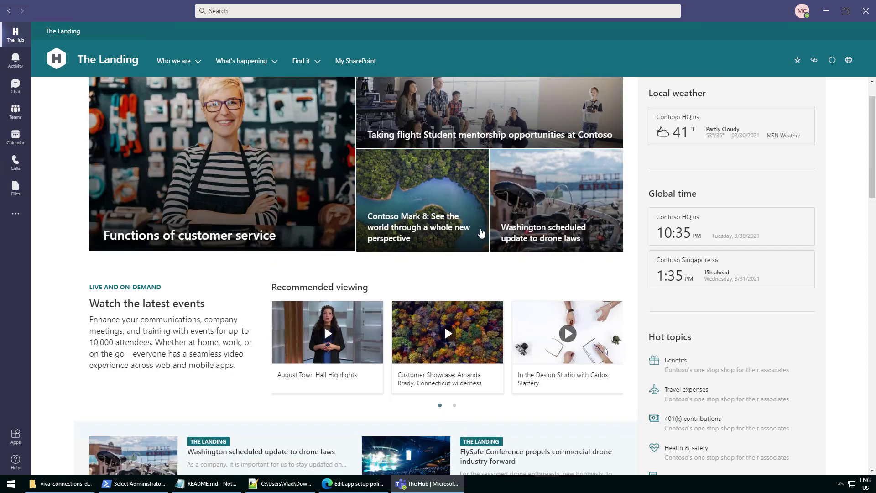
pyautogui.scroll(2, 484, 233)
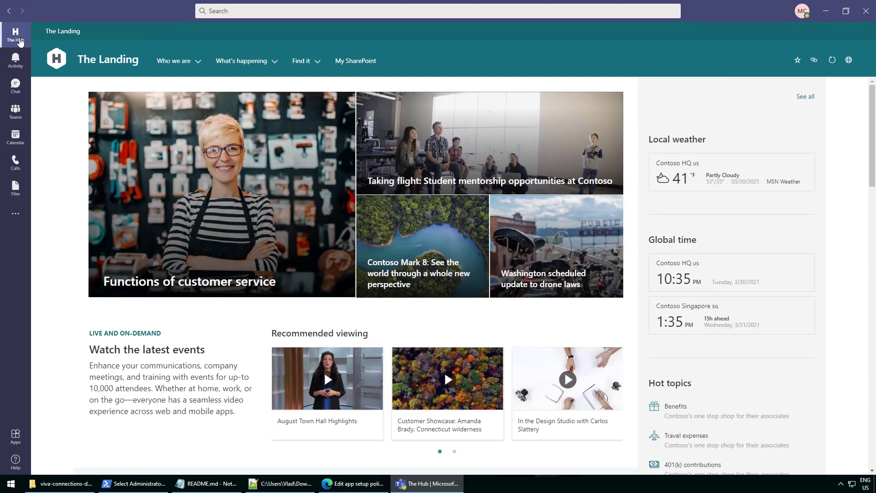
# Open The Hub's global navigation pane and review its menu links, My Sites and My News
pyautogui.click(18, 34)
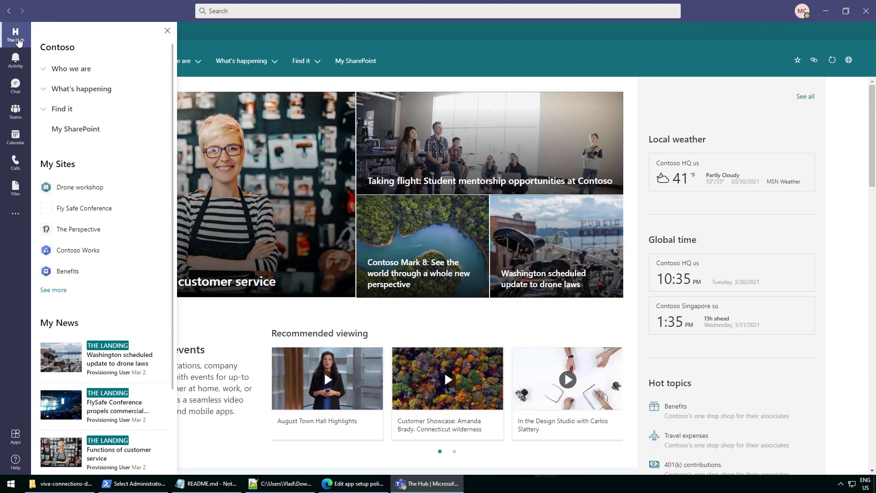
pyautogui.scroll(-3, 109, 91)
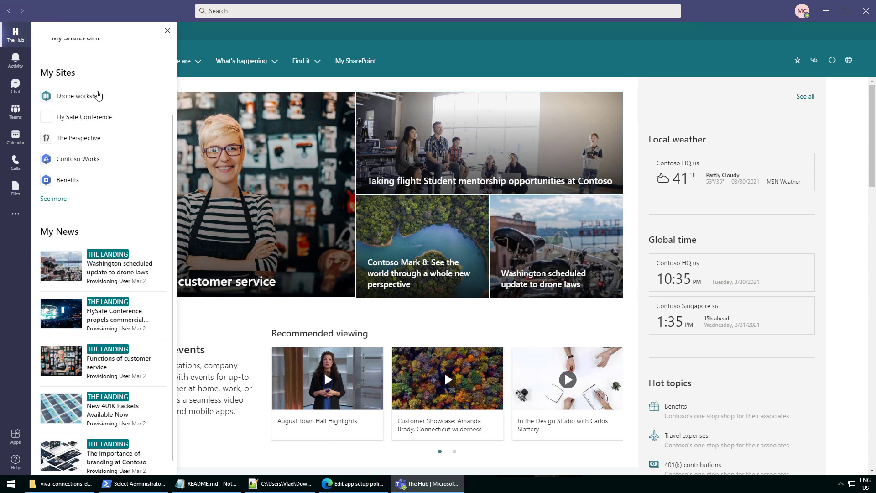
pyautogui.scroll(3, 91, 109)
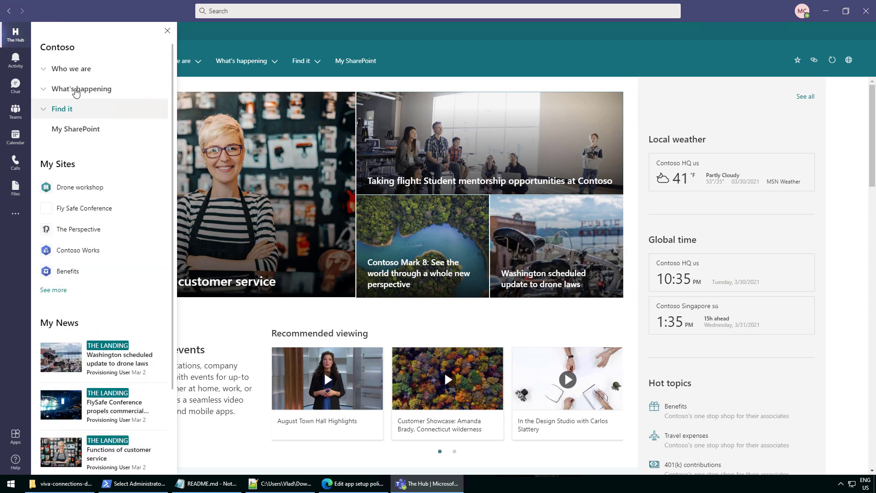
# Expand the Company links under Who we are in The Hub's global navigation pane, compare them with the site header menu, and collapse Who we are
pyautogui.click(46, 68)
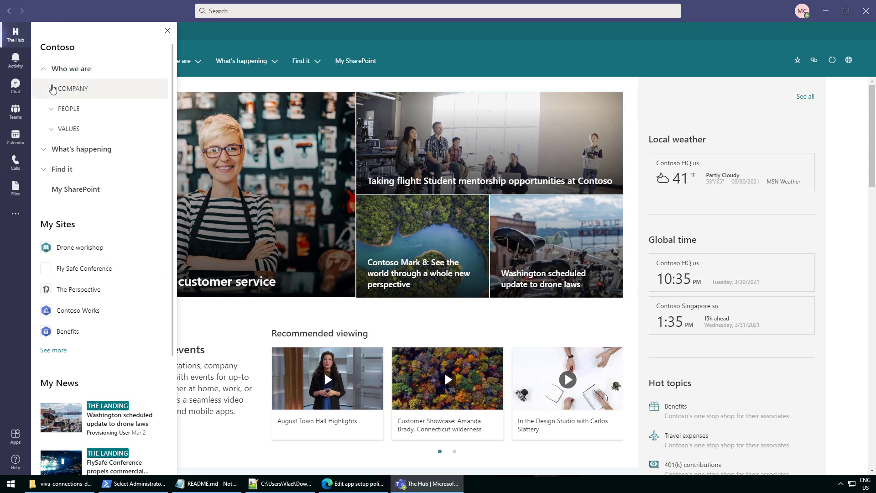
pyautogui.click(53, 89)
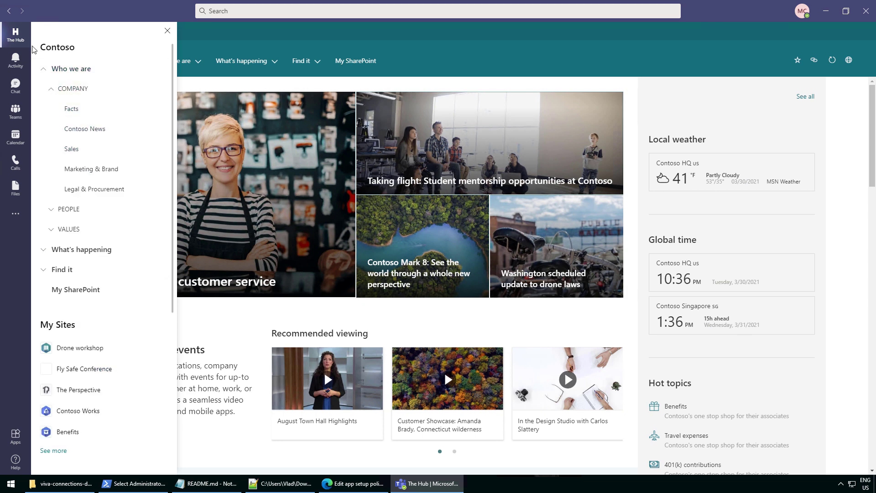
pyautogui.click(20, 43)
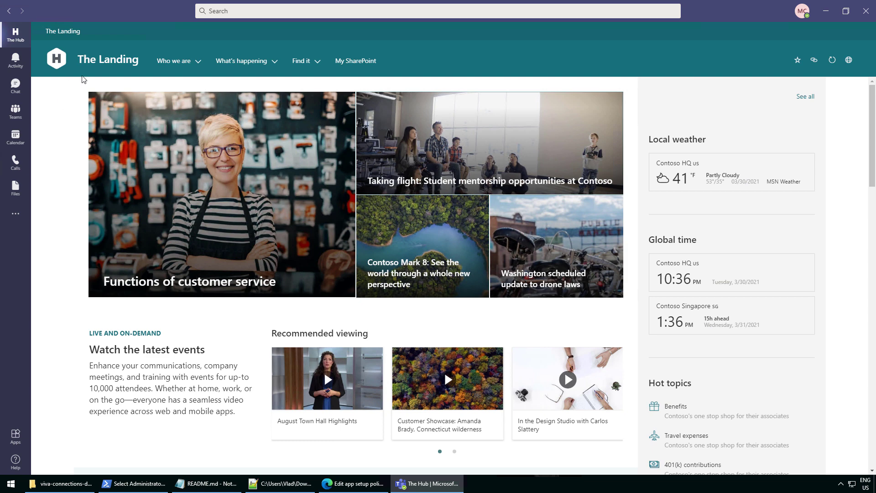
pyautogui.click(173, 62)
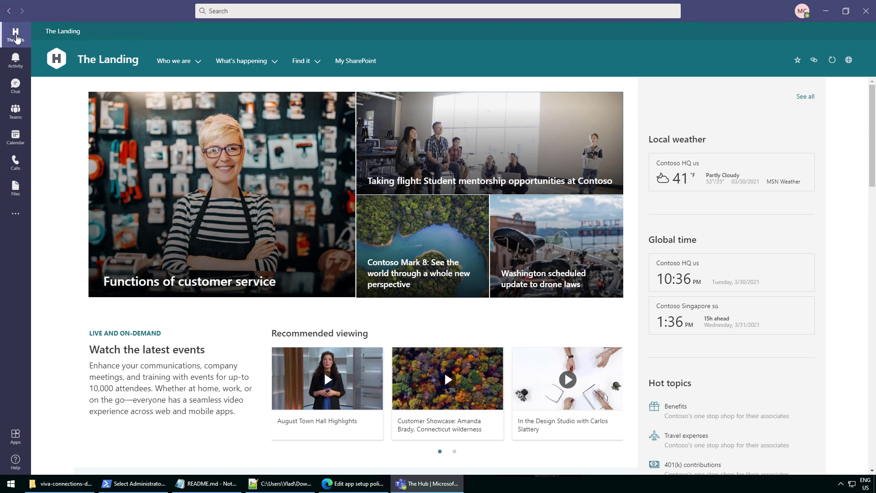
pyautogui.click(16, 39)
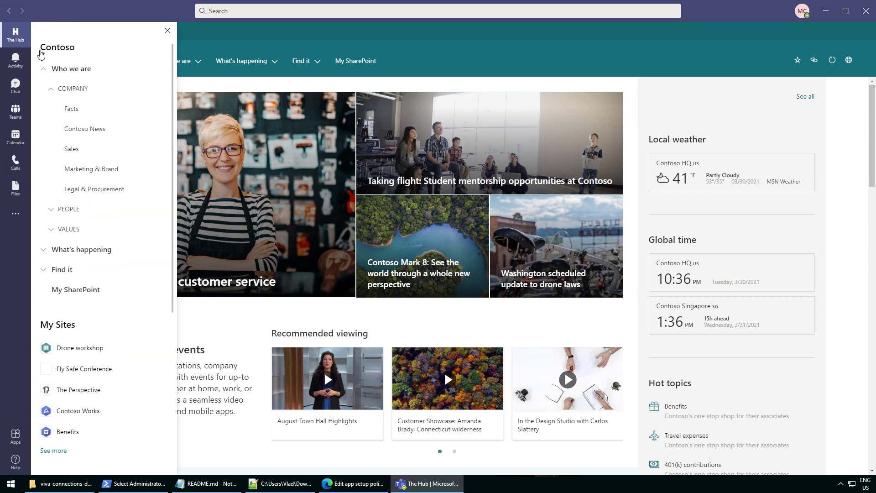
pyautogui.click(44, 69)
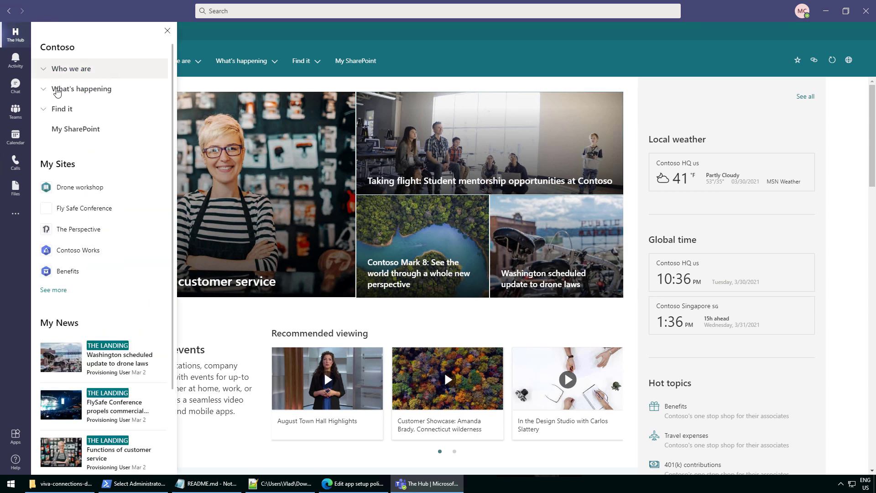
# Review My Sites and My News in the global navigation pane, view the full list of followed sites, and return to The Landing
pyautogui.scroll(-2, 117, 157)
pyautogui.scroll(1, 114, 159)
pyautogui.scroll(1, 114, 159)
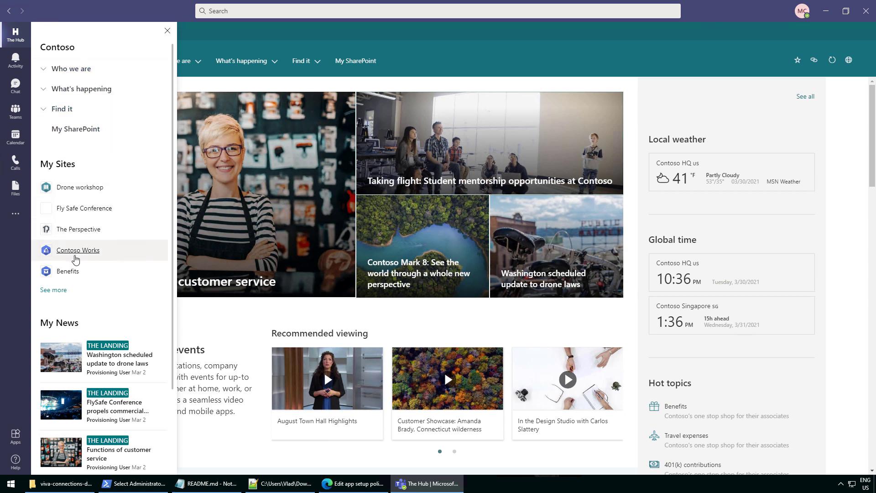
pyautogui.scroll(-3, 91, 251)
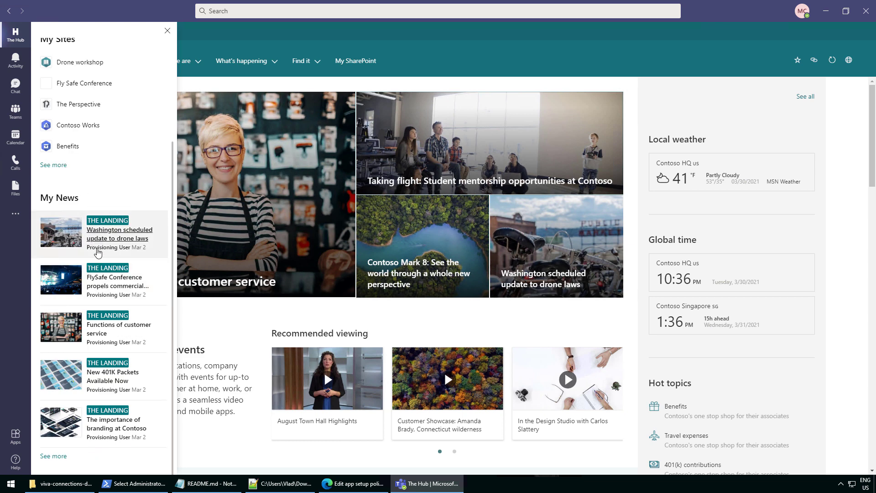
pyautogui.click(53, 166)
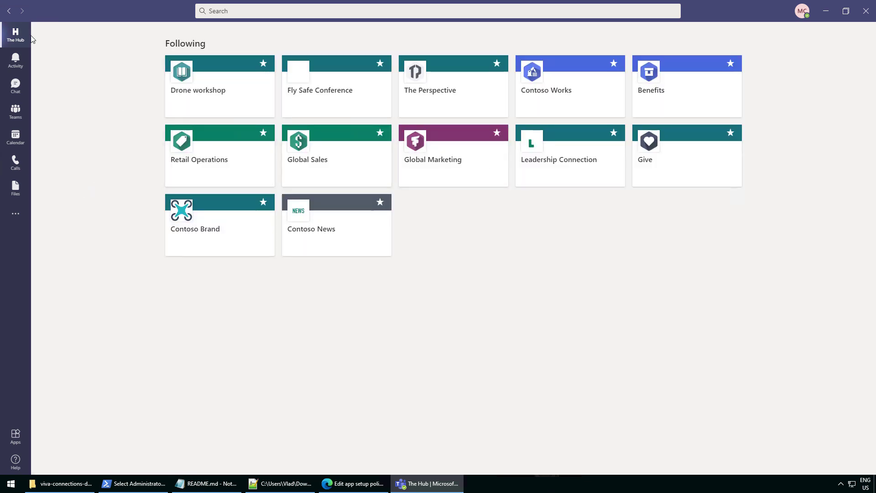
pyautogui.click(9, 11)
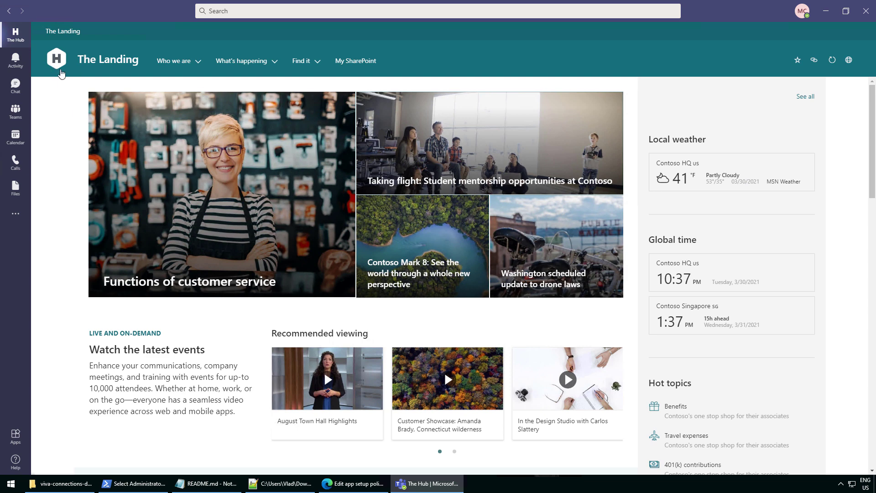
# Look through The Landing's videos, news, conversations and frequent sites, and briefly show the global navigation pane over the page
pyautogui.scroll(-3, 364, 239)
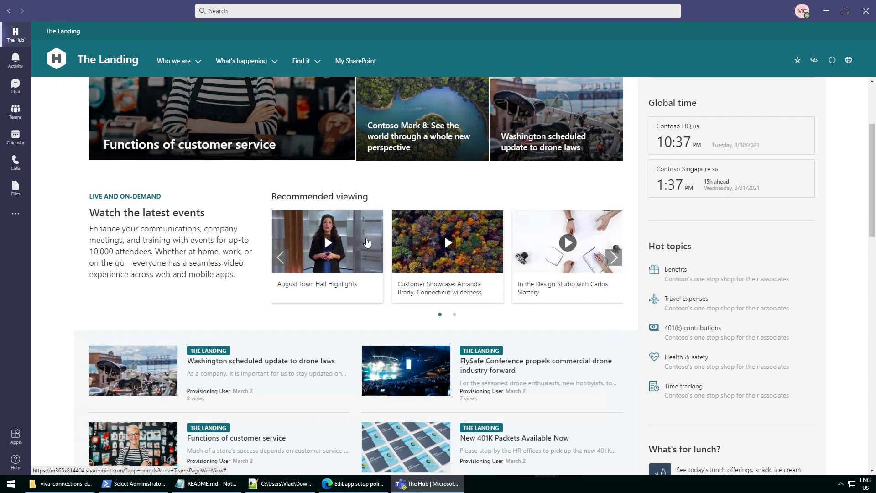
pyautogui.scroll(-15, 365, 239)
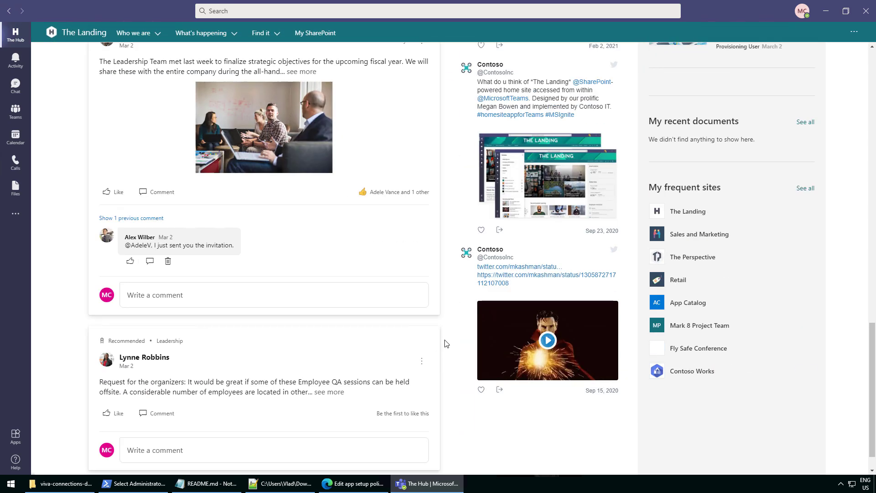
pyautogui.scroll(15, 415, 289)
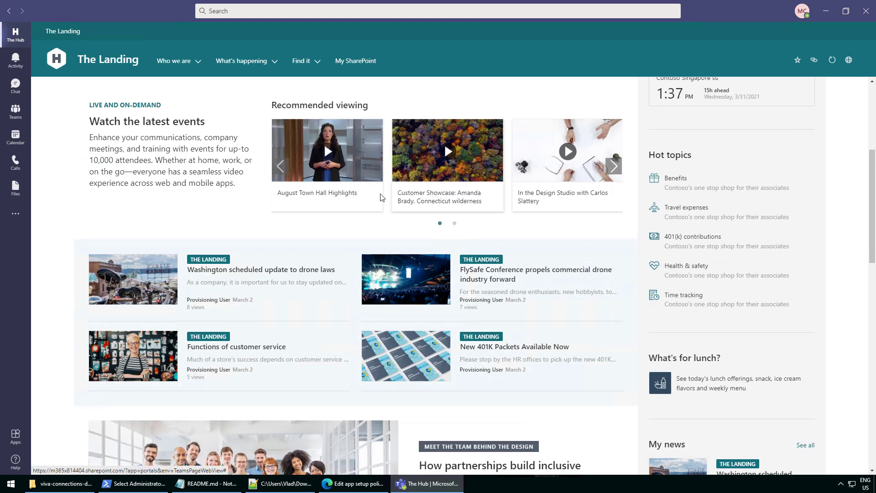
pyautogui.scroll(5, 382, 201)
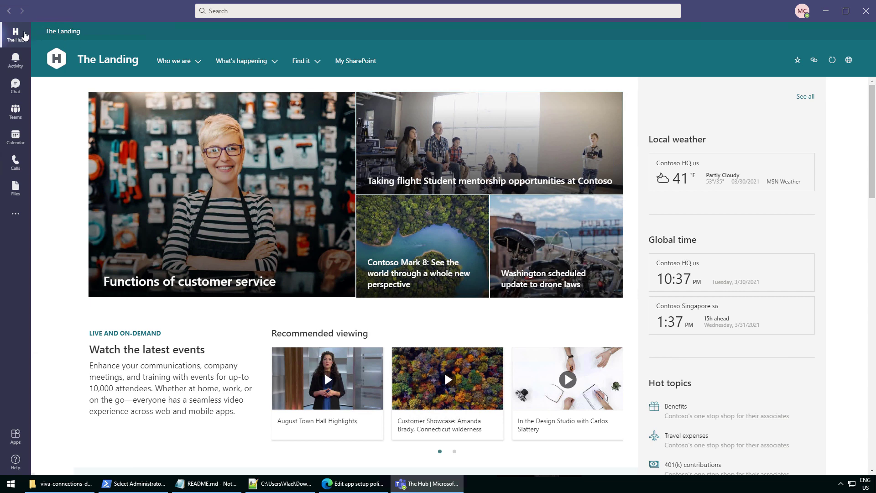
pyautogui.click(17, 35)
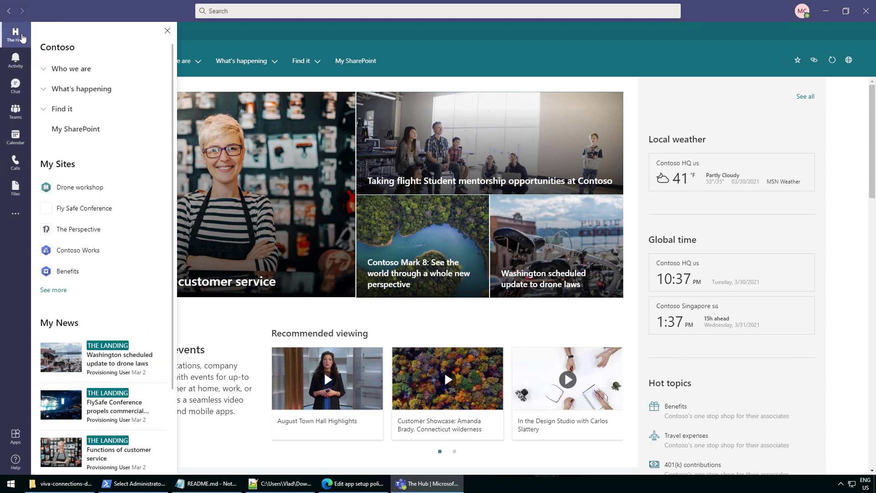
pyautogui.click(20, 36)
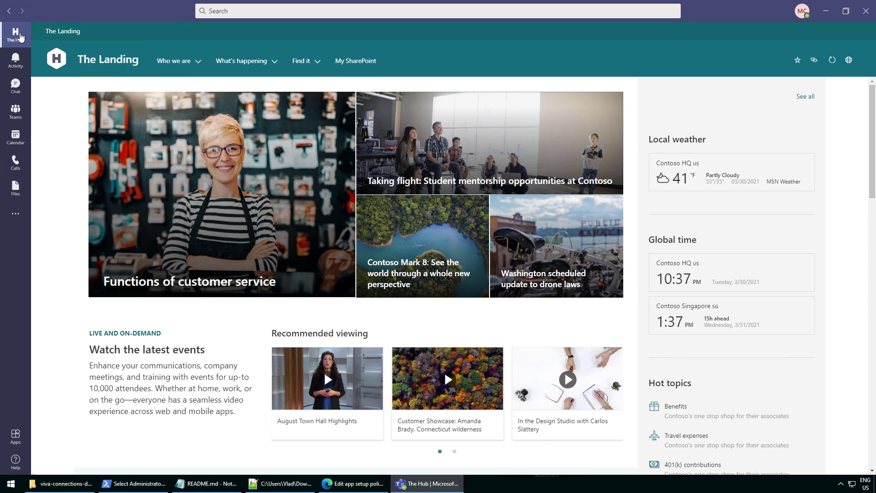
pyautogui.hotkey('ctrl', 'a')
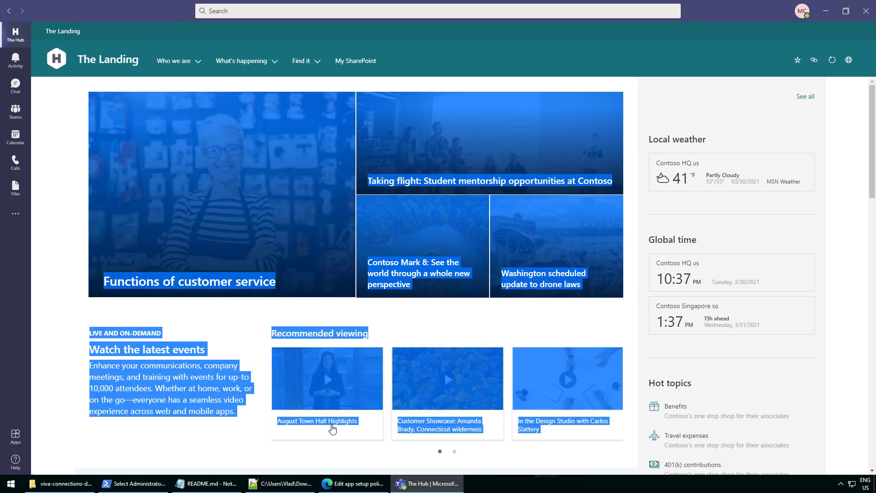
pyautogui.click(576, 314)
# Switch to Edge, open The Landing site in SharePoint, and review its options for creating new content and its page layout
pyautogui.click(354, 483)
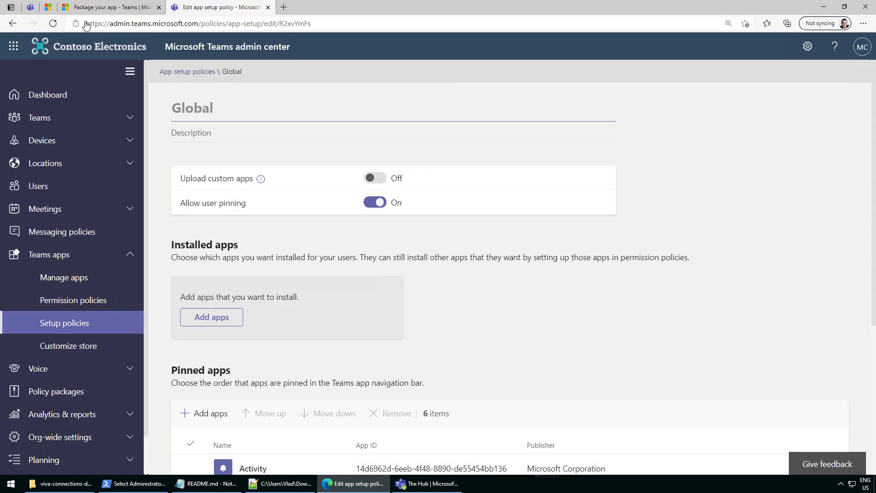
pyautogui.click(55, 9)
pyautogui.click(411, 265)
pyautogui.click(502, 284)
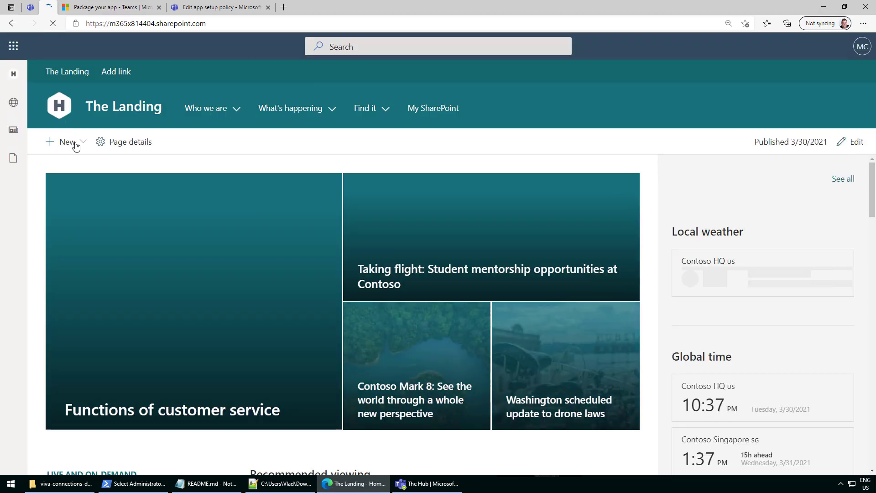
pyautogui.click(73, 142)
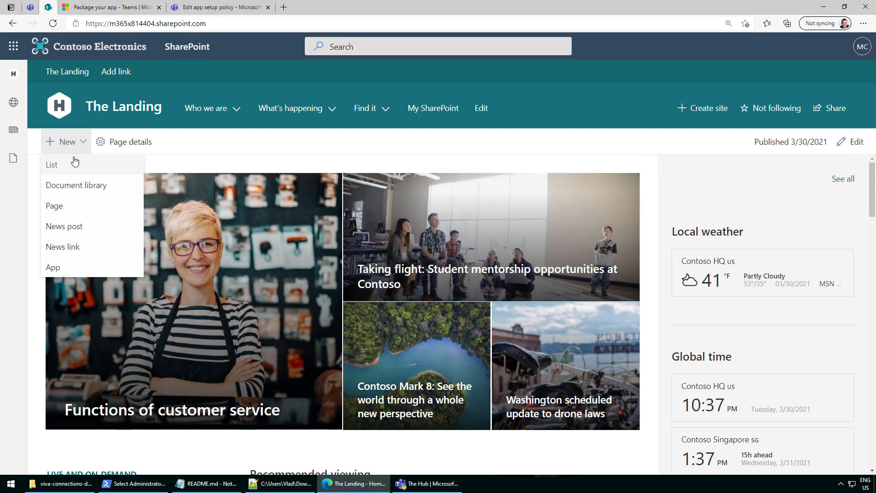
pyautogui.click(592, 169)
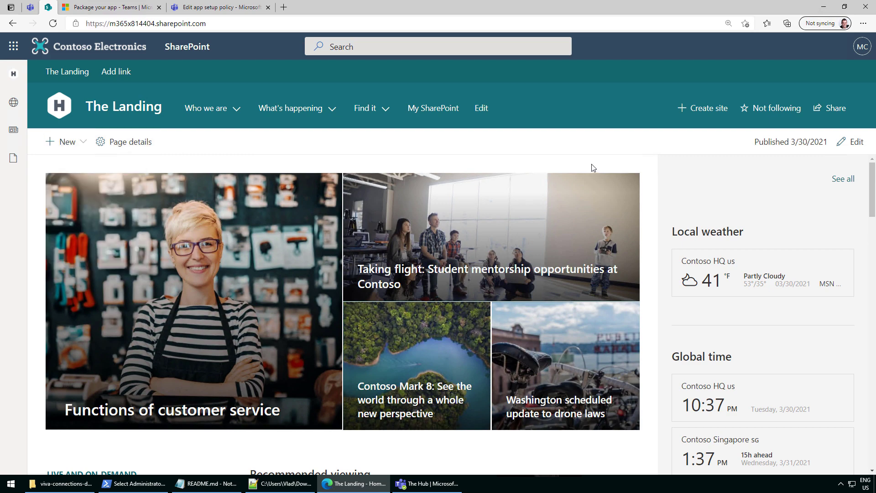
pyautogui.scroll(-3, 658, 254)
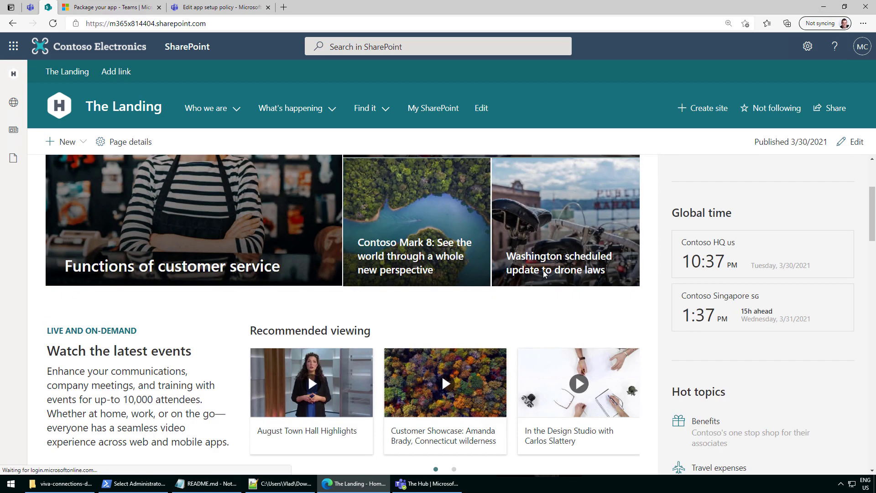
pyautogui.scroll(3, 540, 309)
# Switch to Teams, view the Functions of customer service news post, and open the Taking flight student mentorship article from The Landing
pyautogui.click(429, 484)
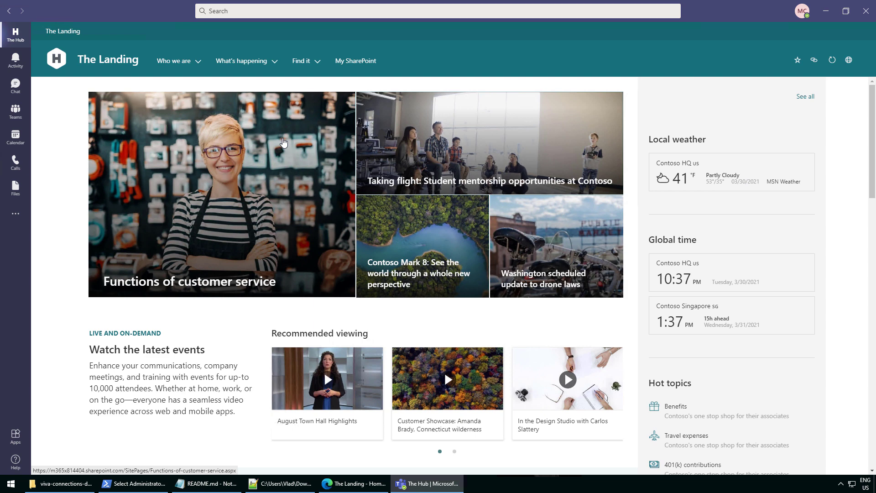
pyautogui.scroll(-2, 273, 182)
pyautogui.scroll(2, 272, 182)
pyautogui.click(241, 157)
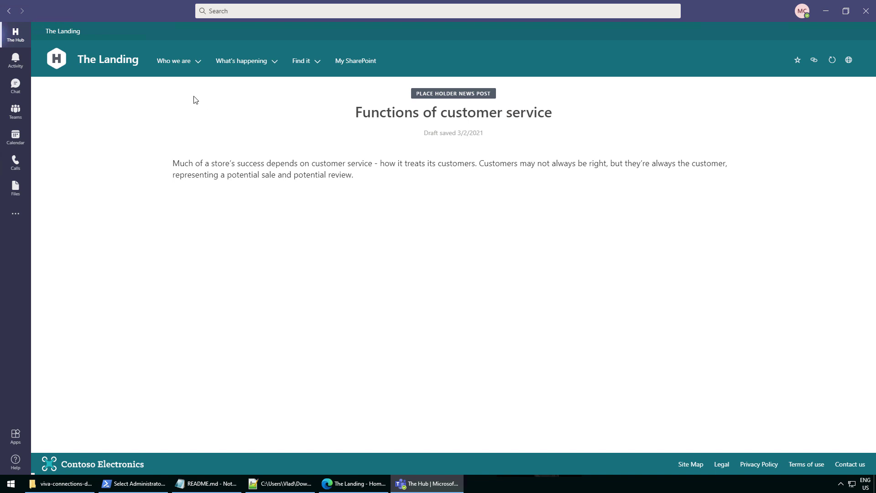
pyautogui.click(109, 61)
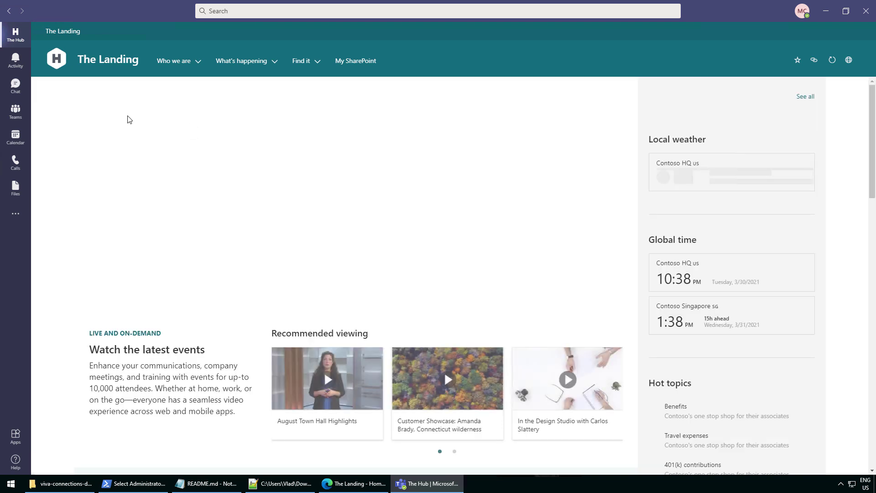
pyautogui.click(407, 140)
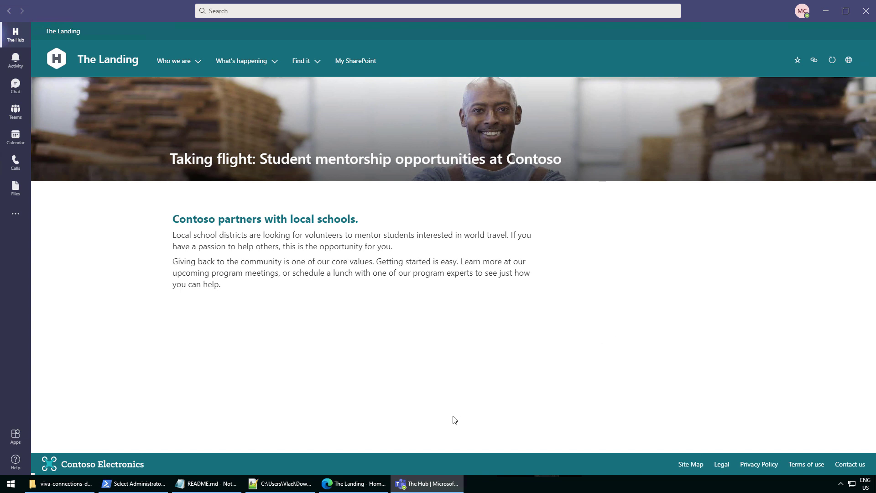
# Copy the link of the Taking flight article in Teams and open it in a new Edge tab
pyautogui.click(357, 484)
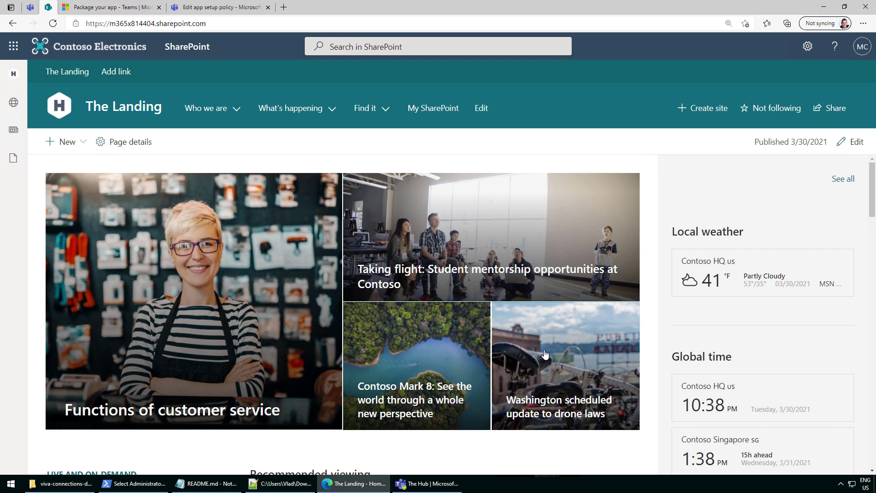
pyautogui.click(411, 483)
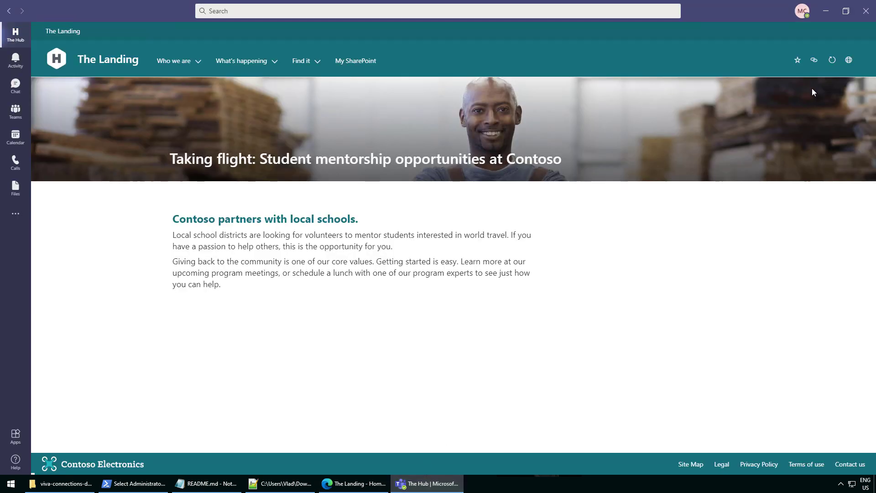
pyautogui.click(813, 62)
pyautogui.moveTo(349, 483)
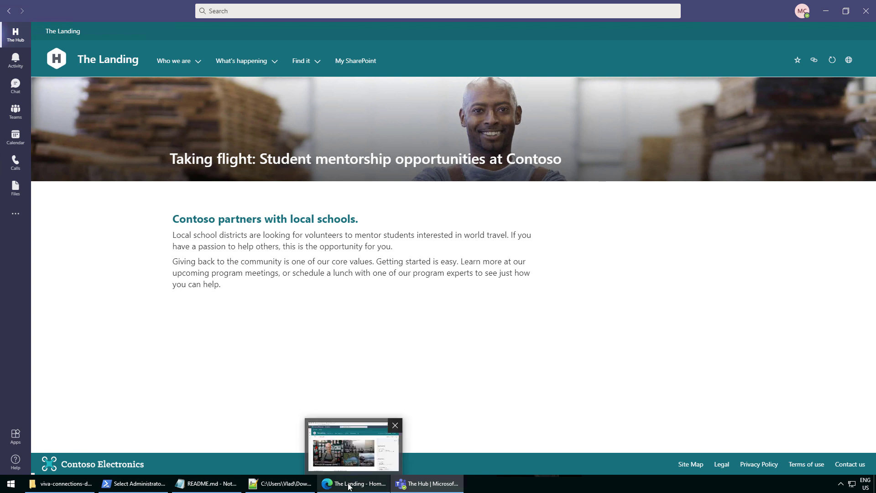
pyautogui.click(814, 62)
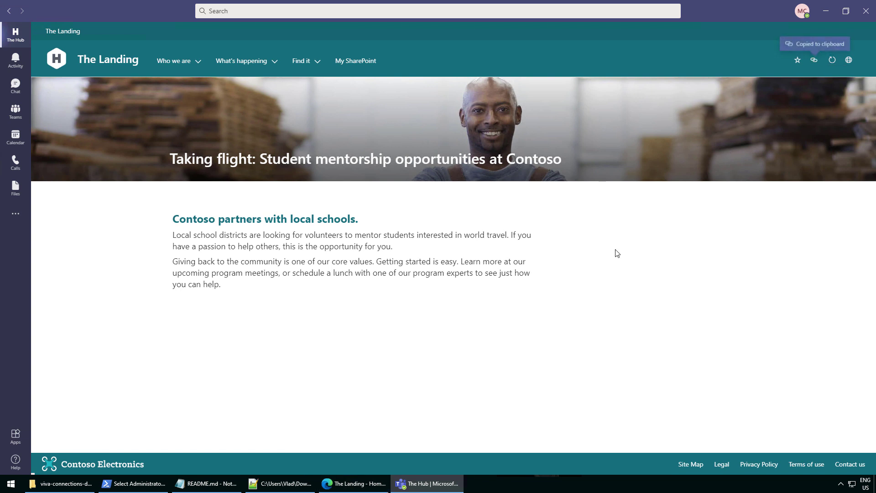
pyautogui.click(354, 483)
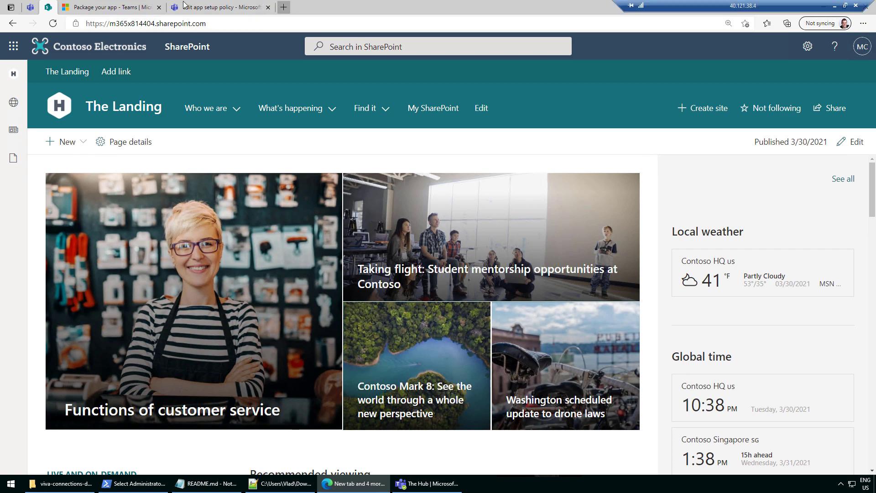
pyautogui.click(283, 7)
pyautogui.hotkey('ctrl', 'v')
pyautogui.press('Return')
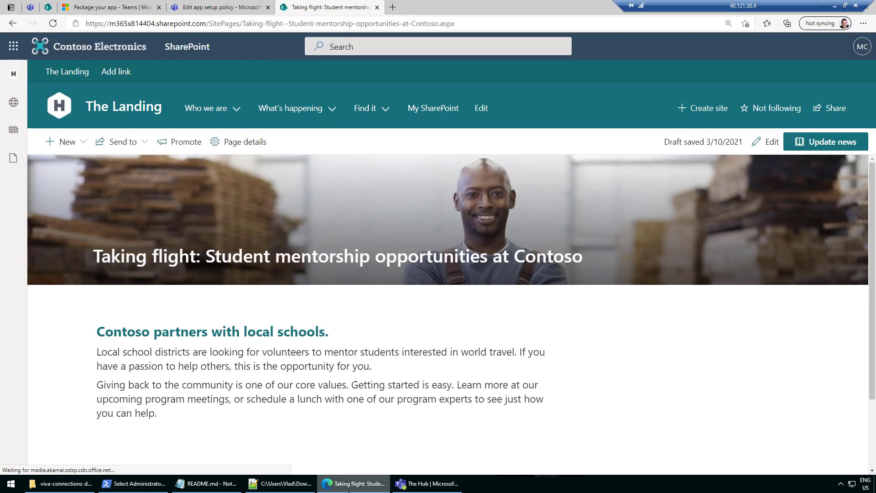
# Switch to Teams, refresh the Taking flight article, then view it in the default web browser and close that browser window
pyautogui.moveTo(354, 483)
pyautogui.click(427, 483)
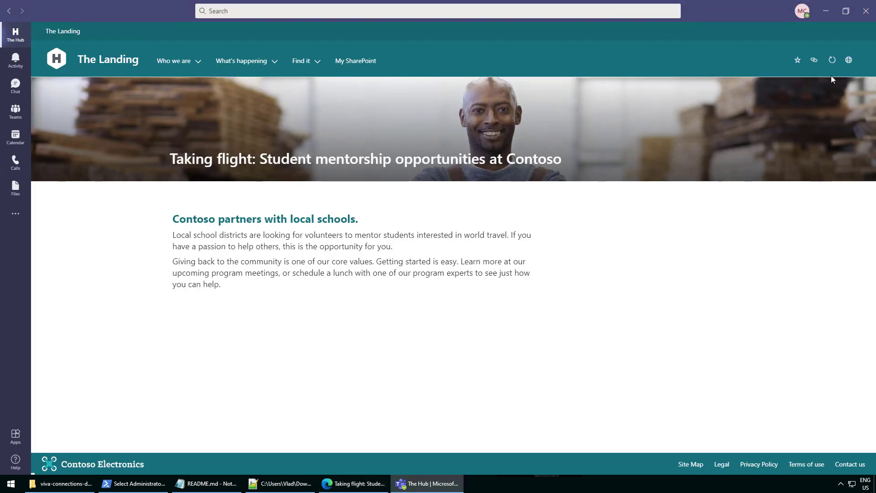
pyautogui.click(833, 60)
pyautogui.click(848, 62)
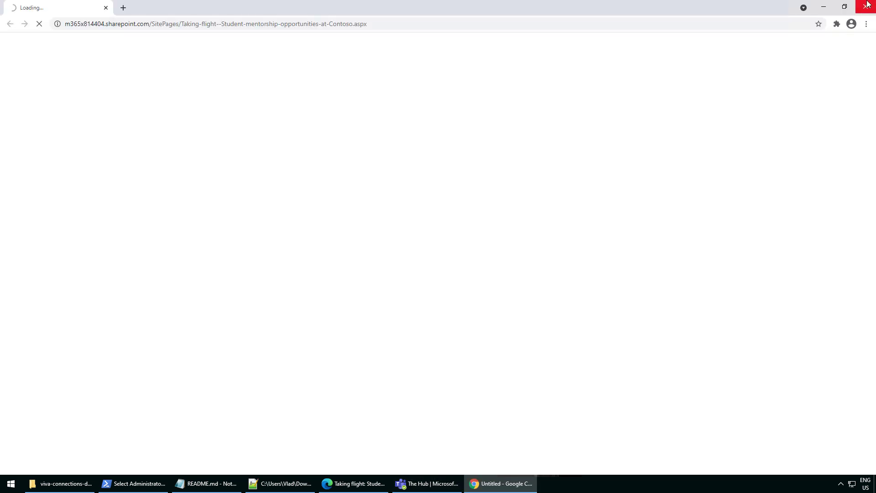
pyautogui.click(867, 3)
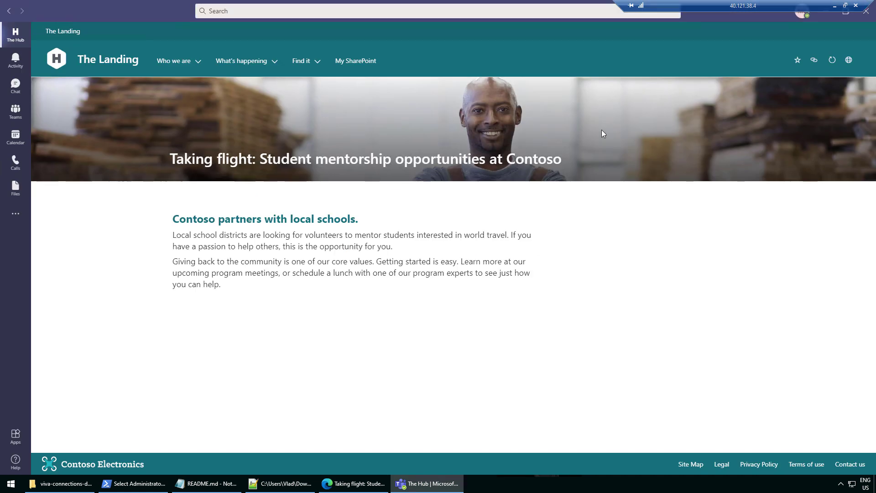
# View the Who we are navigation links in the Taking flight article, and return to The Landing home page
pyautogui.click(174, 61)
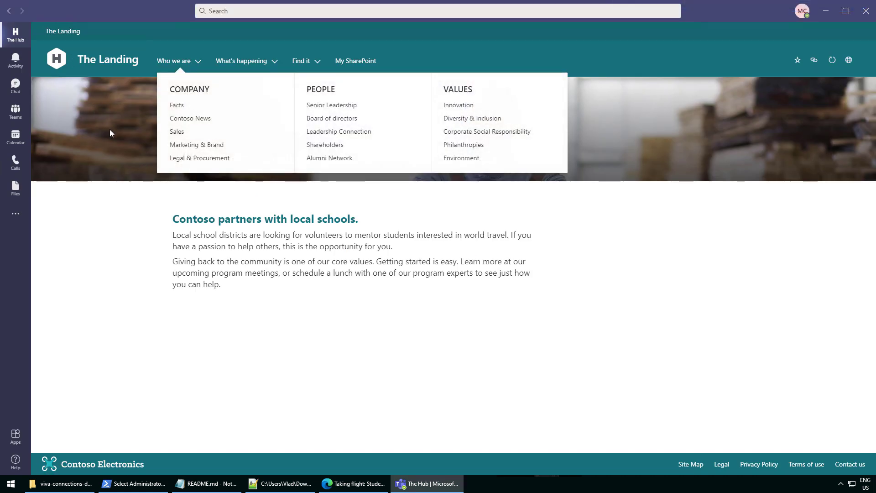
pyautogui.click(230, 259)
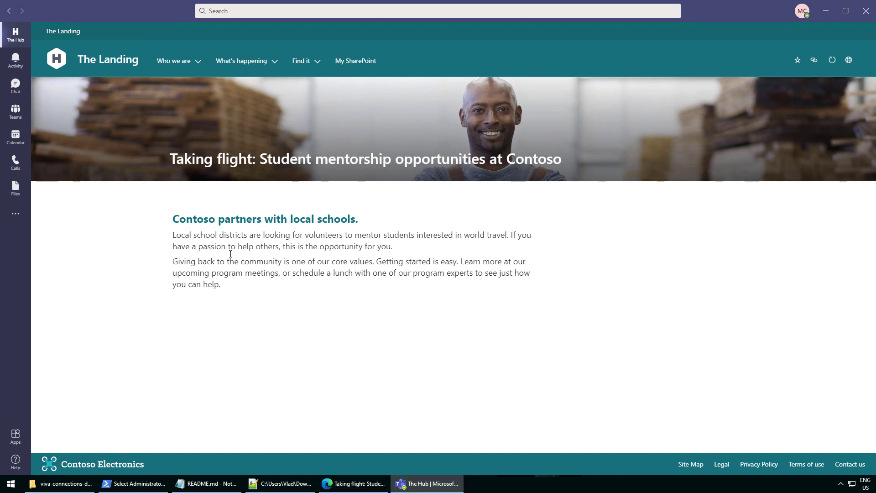
pyautogui.click(95, 61)
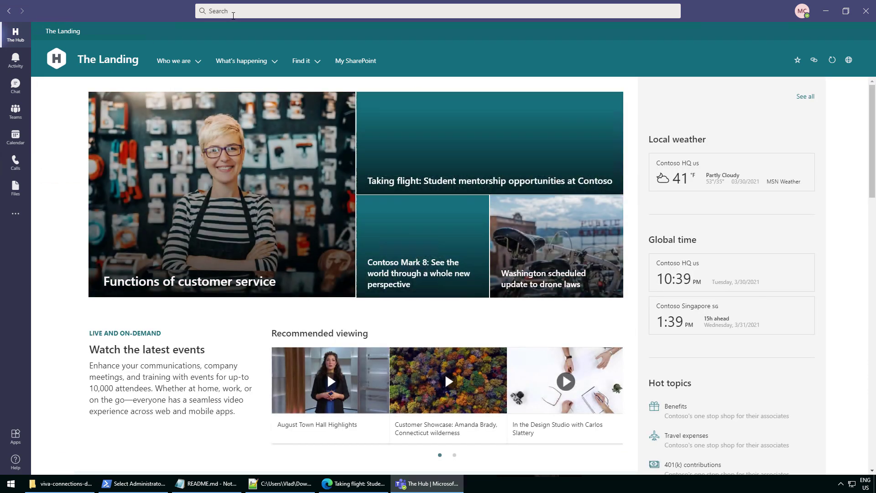
# Search Teams for mark 8 and view all matching results
pyautogui.click(224, 11)
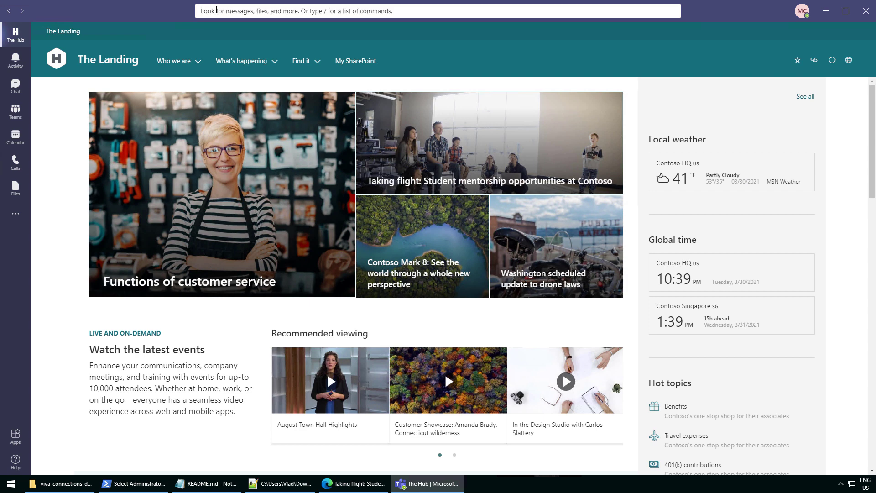
pyautogui.write('mark 8')
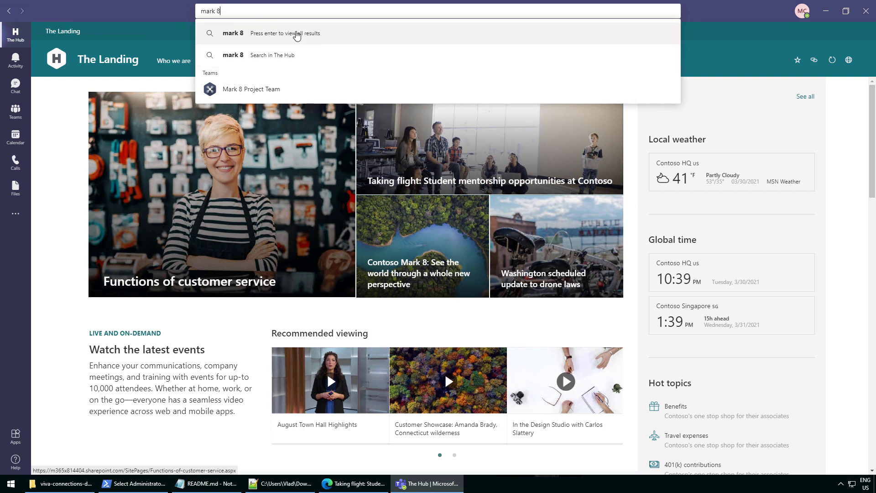
pyautogui.click(295, 37)
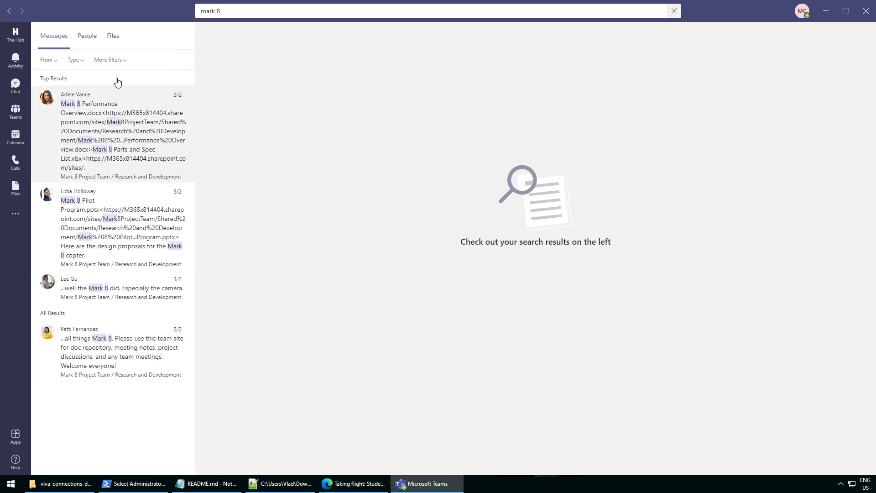
# Return to The Hub and search for mark 8 within The Hub, opening the results on the SharePoint site
pyautogui.click(17, 35)
pyautogui.click(242, 11)
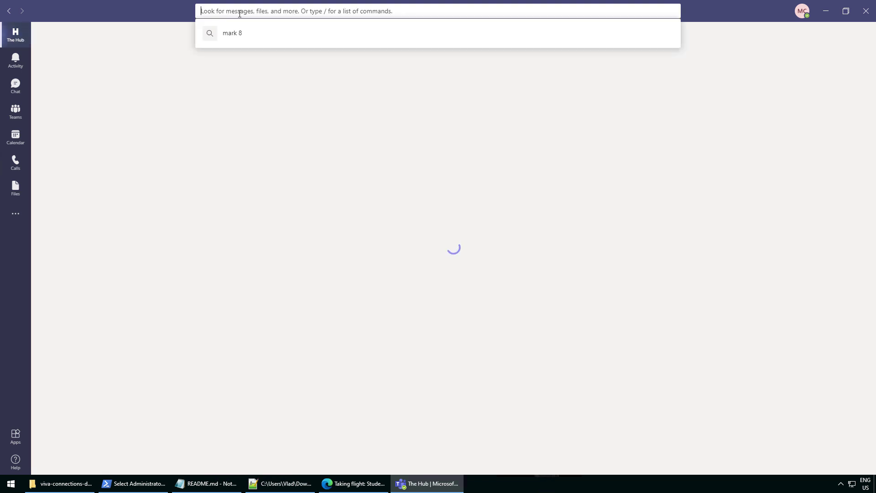
pyautogui.write('mark 8')
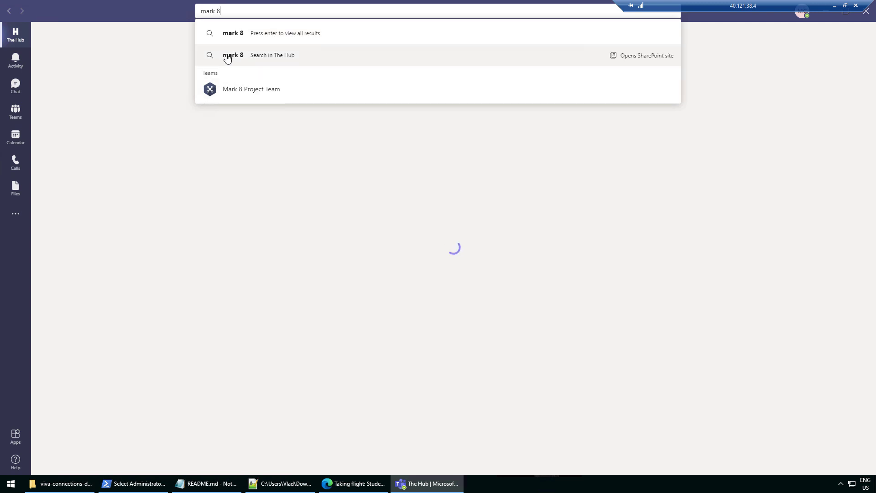
pyautogui.click(254, 63)
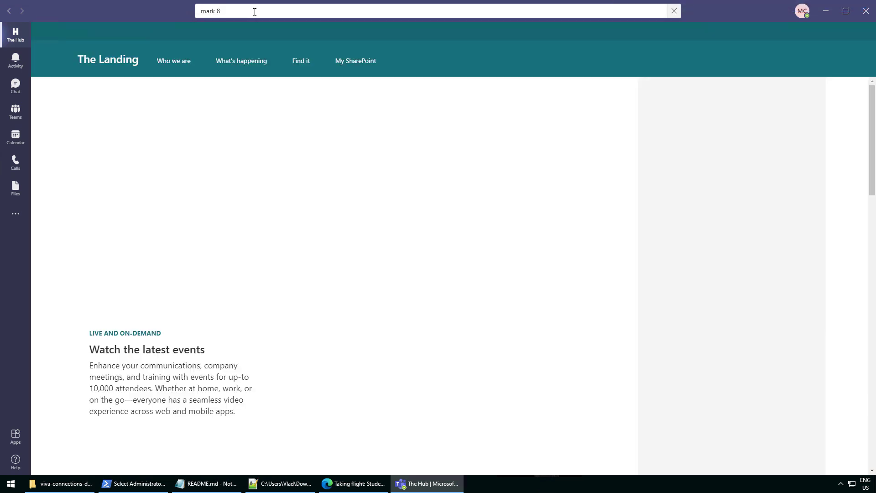
pyautogui.click(255, 12)
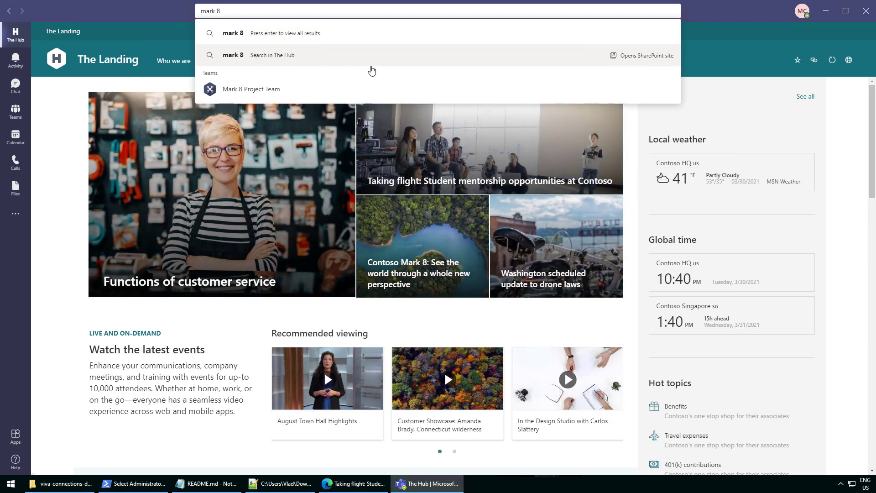
pyautogui.press('Down')
pyautogui.click(626, 57)
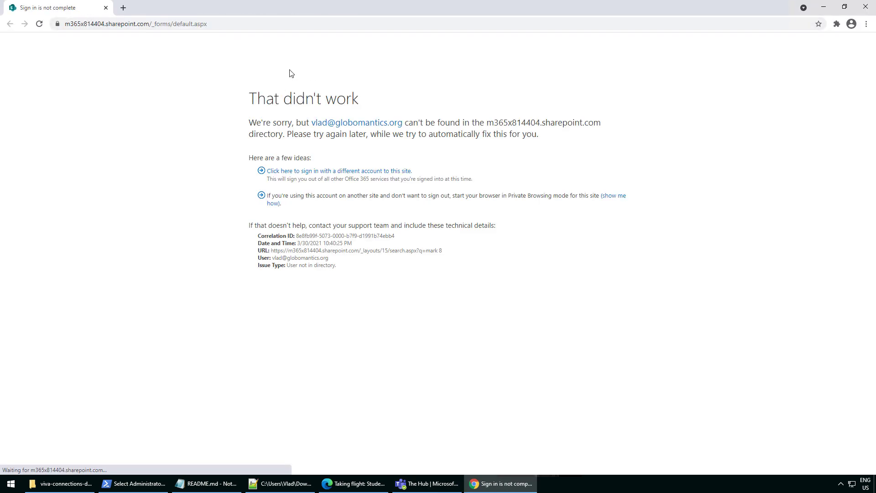
# Sign in to the SharePoint site with another account using the admin's e-mail and account password, and decline saving the password
pyautogui.click(314, 174)
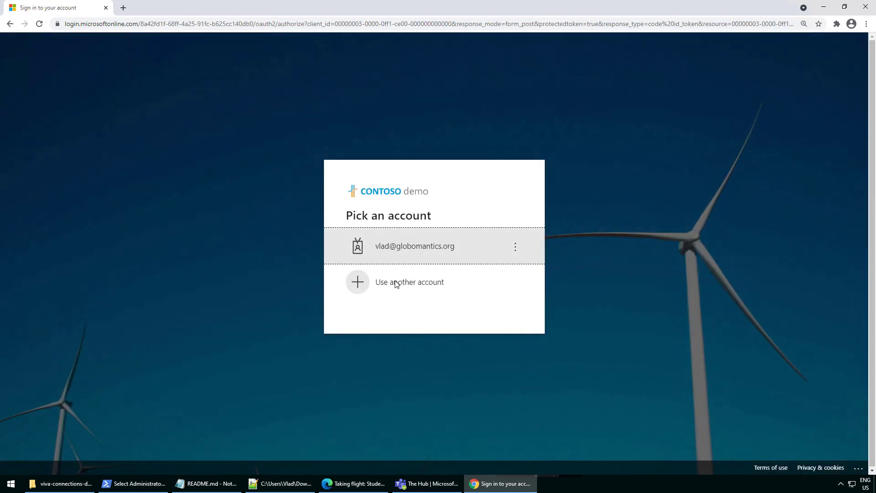
pyautogui.click(395, 282)
pyautogui.hotkey('ctrl', 'v')
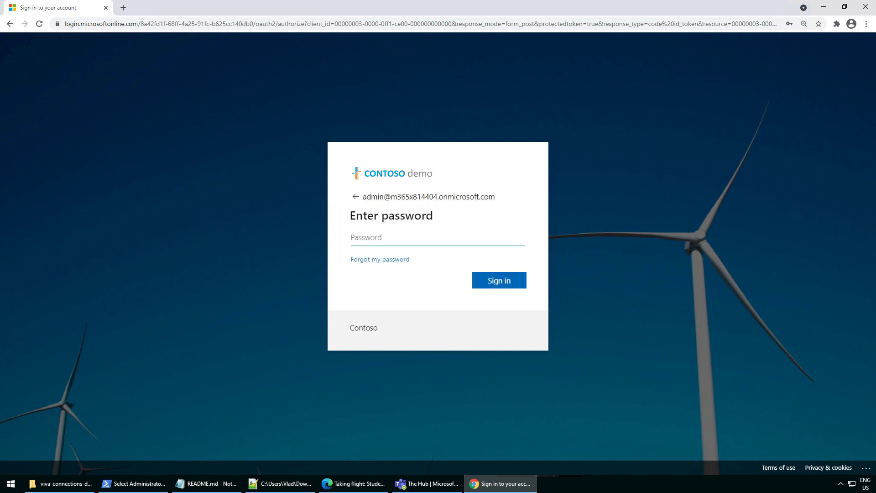
pyautogui.click(410, 242)
pyautogui.click(506, 281)
pyautogui.click(504, 278)
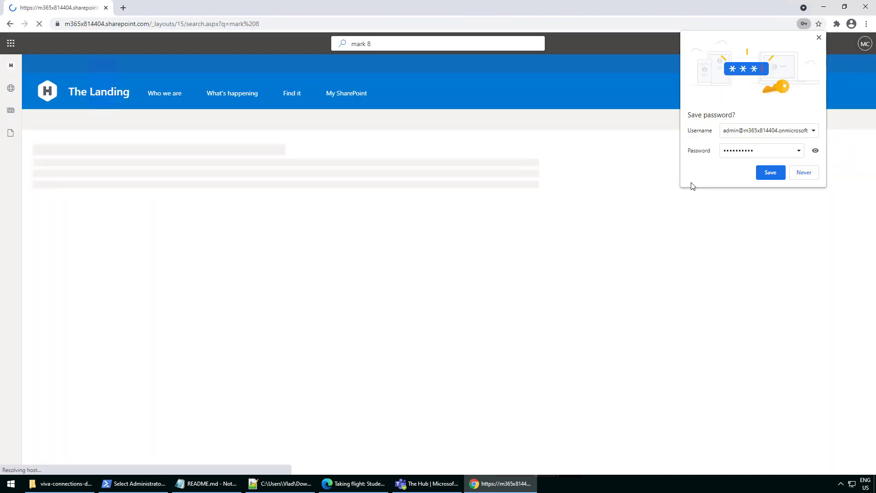
pyautogui.click(811, 178)
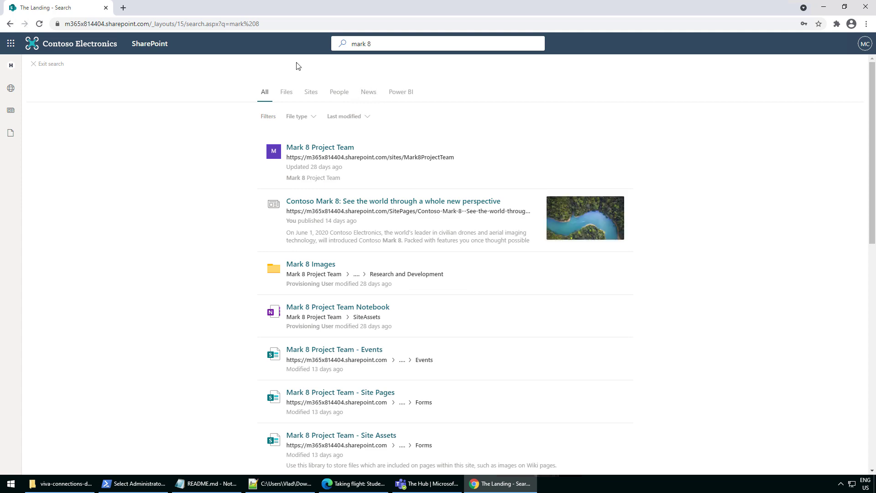
# Review the SharePoint search results for mark 8, clear the search text, and open The Landing home page
pyautogui.scroll(-10, 388, 255)
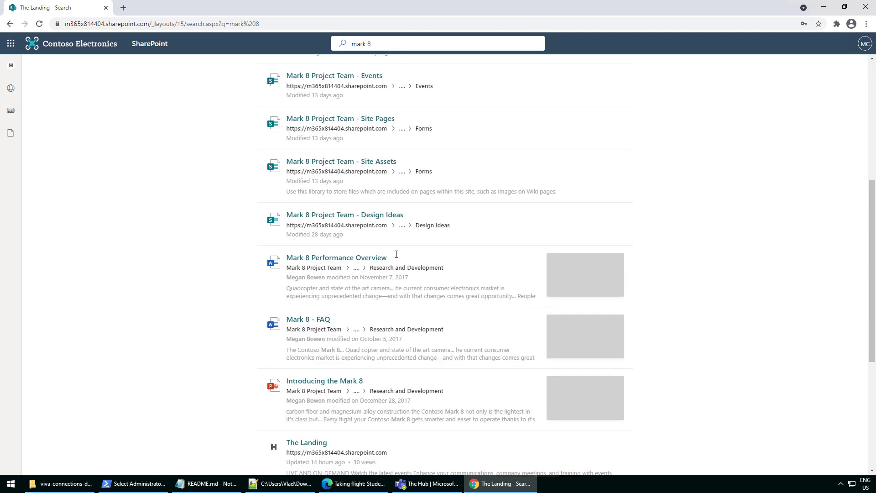
pyautogui.scroll(10, 390, 283)
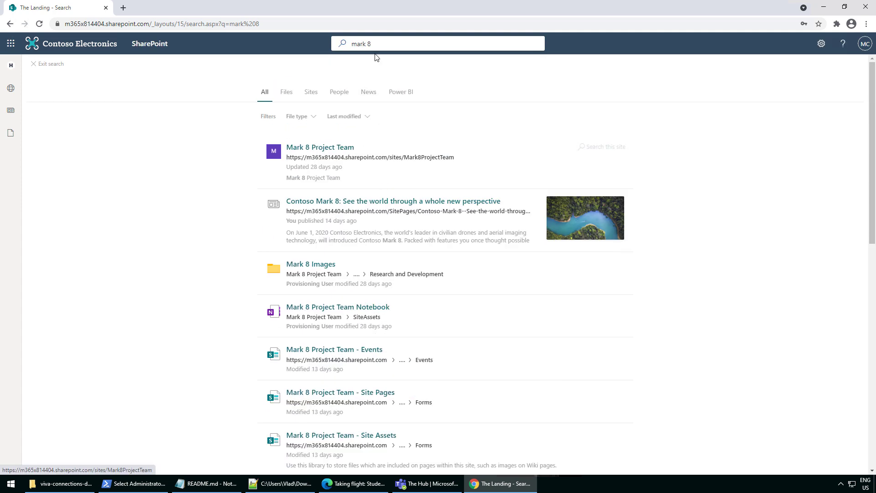
pyautogui.click(381, 46)
pyautogui.hotkey('ctrl', 'a')
pyautogui.press('BackSpace')
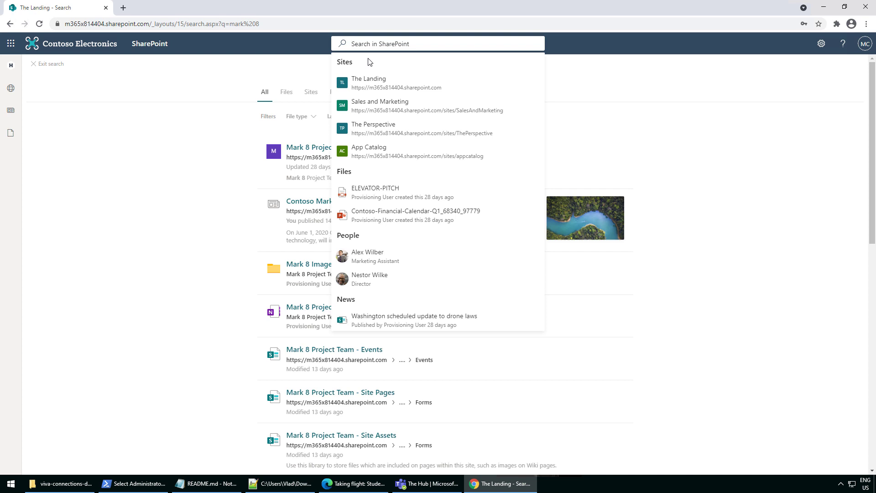
pyautogui.click(69, 46)
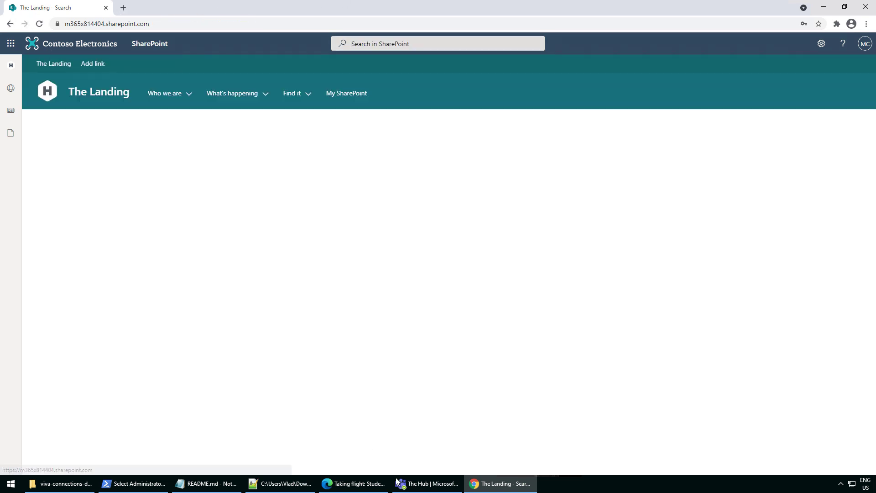
# Switch to Edge, go back to the Add Viva Connections documentation article, and close the app setup policy and Taking flight tabs
pyautogui.click(397, 482)
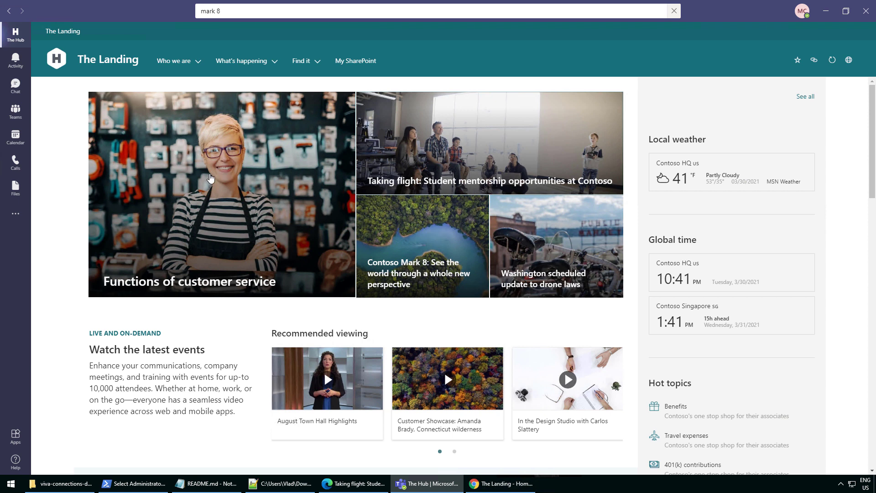
pyautogui.click(345, 483)
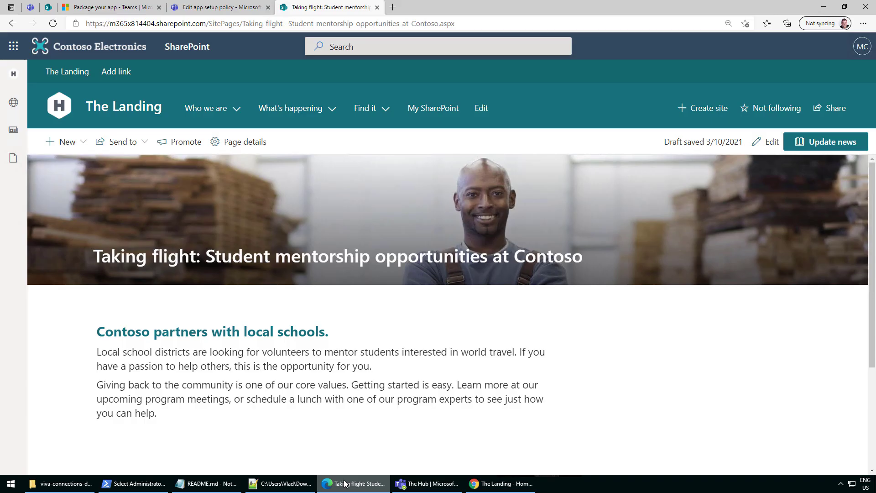
pyautogui.click(64, 10)
pyautogui.click(13, 23)
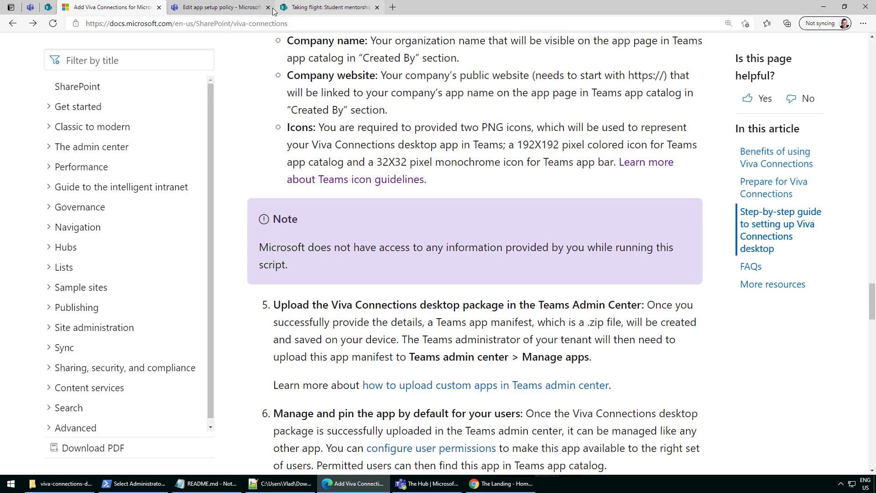
pyautogui.click(268, 7)
pyautogui.click(268, 7)
# Examine the Benefits of using Viva Connections section and its annotated Landing screenshot in the documentation article
pyautogui.scroll(20, 335, 172)
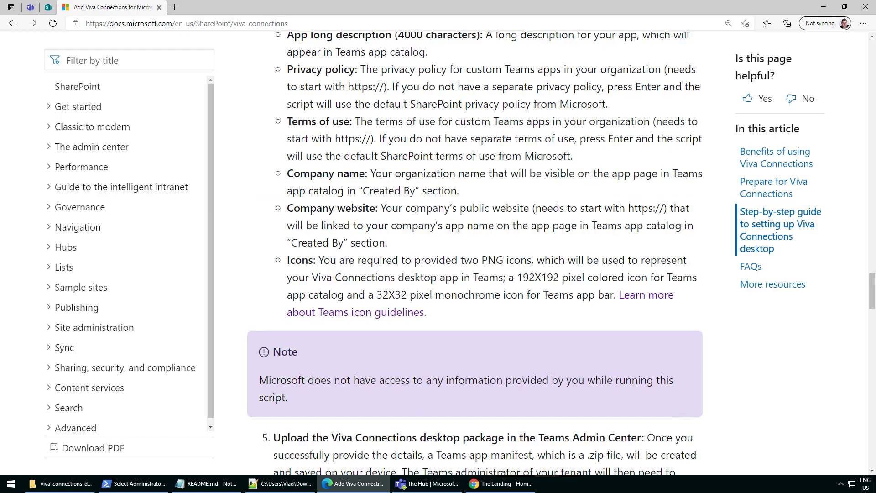
pyautogui.scroll(20, 422, 229)
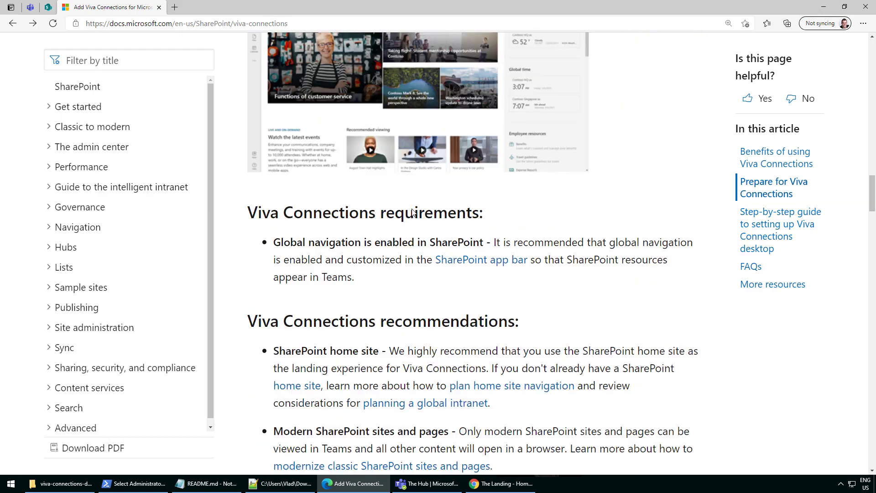
pyautogui.scroll(15, 412, 220)
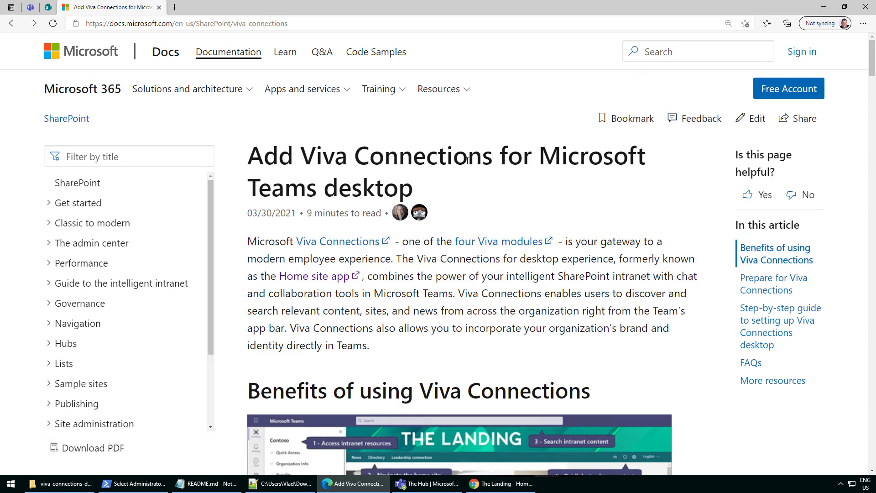
pyautogui.scroll(-11, 399, 110)
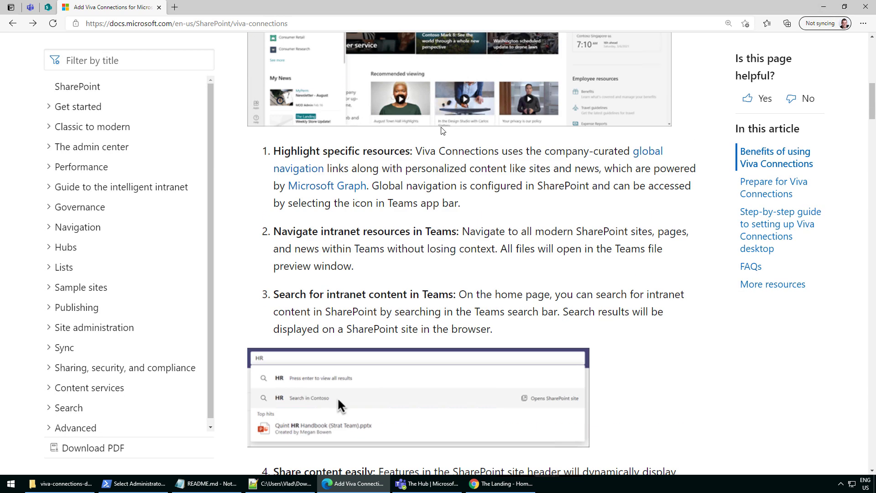
pyautogui.scroll(-2, 448, 150)
pyautogui.scroll(6, 507, 148)
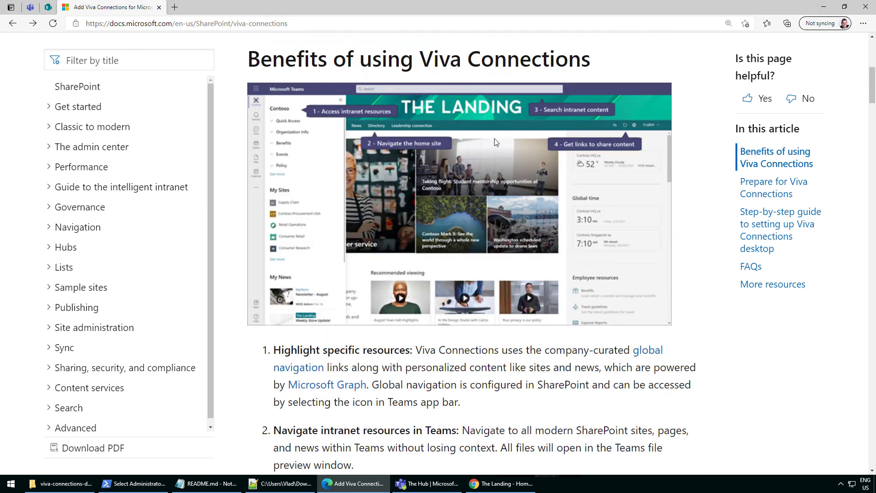
pyautogui.scroll(1, 488, 135)
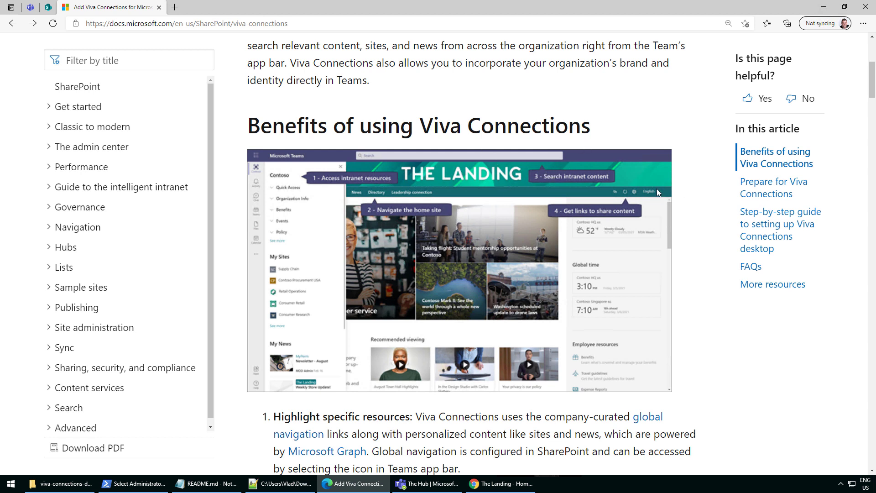
pyautogui.hotkey('ctrl', '+')
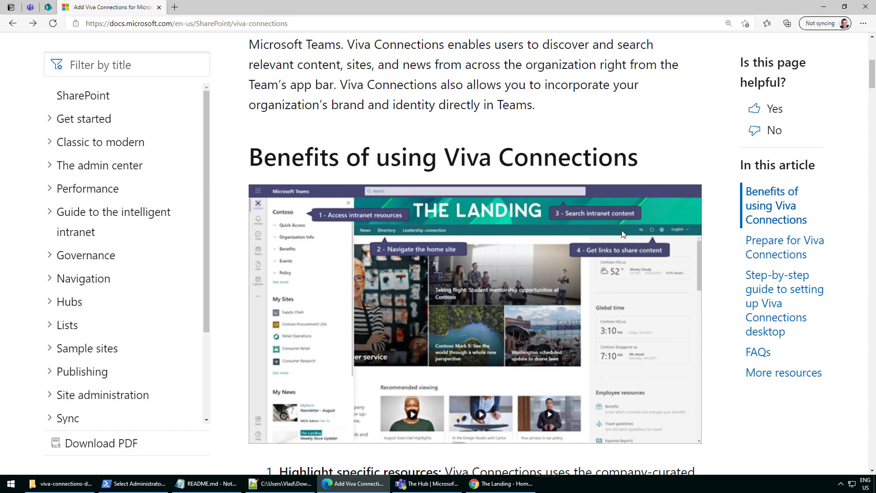
pyautogui.hotkey('ctrl', '-')
# Read the article's notes, highlight the sentence about modified SharePoint site headers, compare with The Hub in Teams, and return to the notes
pyautogui.scroll(-10, 461, 228)
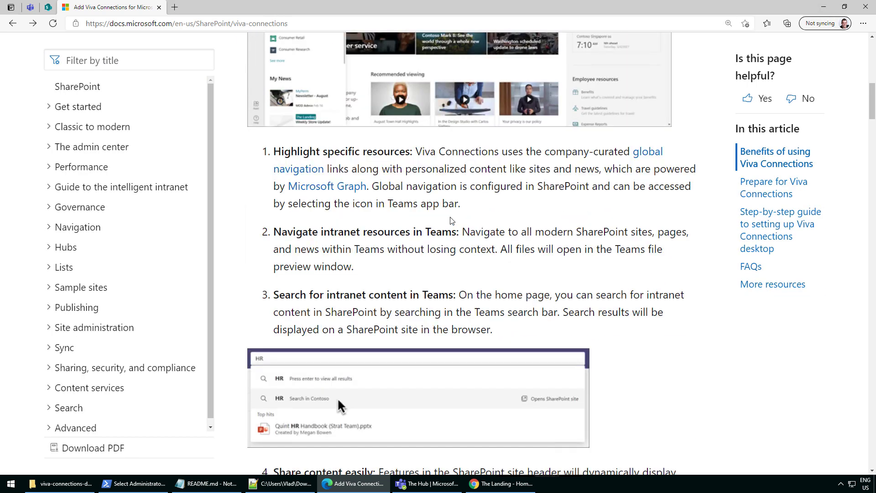
pyautogui.scroll(-3, 421, 191)
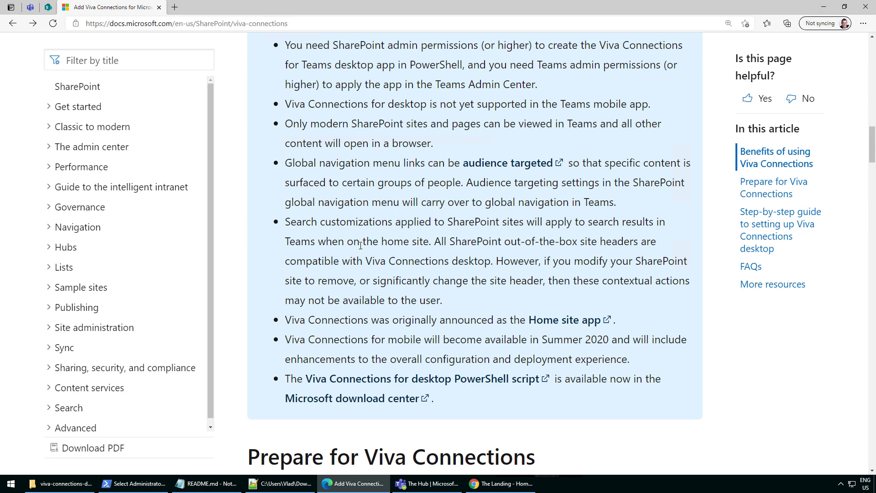
pyautogui.moveTo(497, 260); pyautogui.dragTo(390, 299)
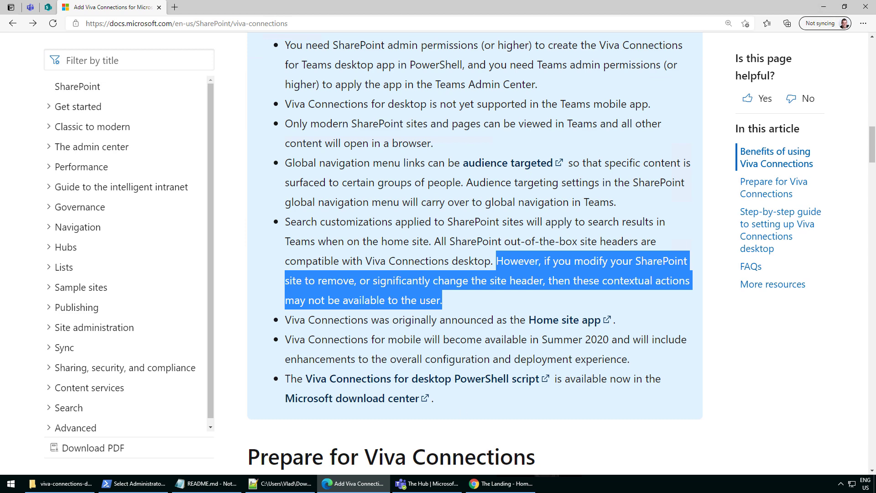
pyautogui.click(418, 485)
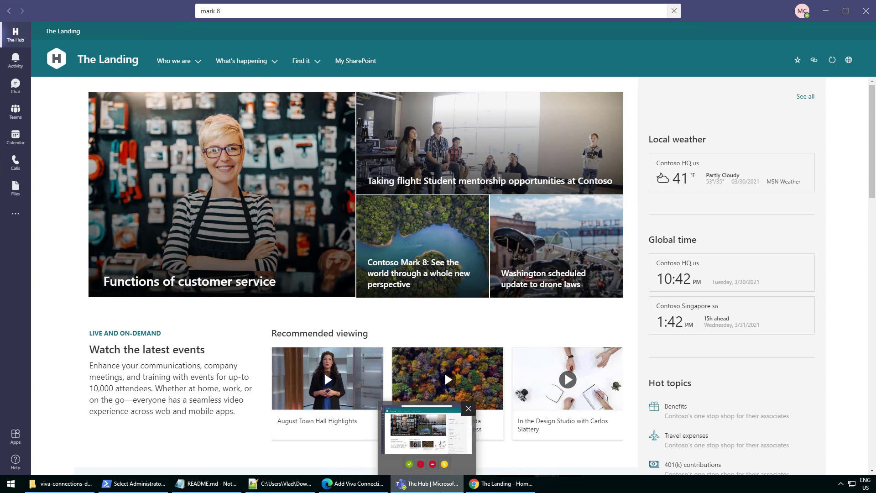
pyautogui.click(432, 488)
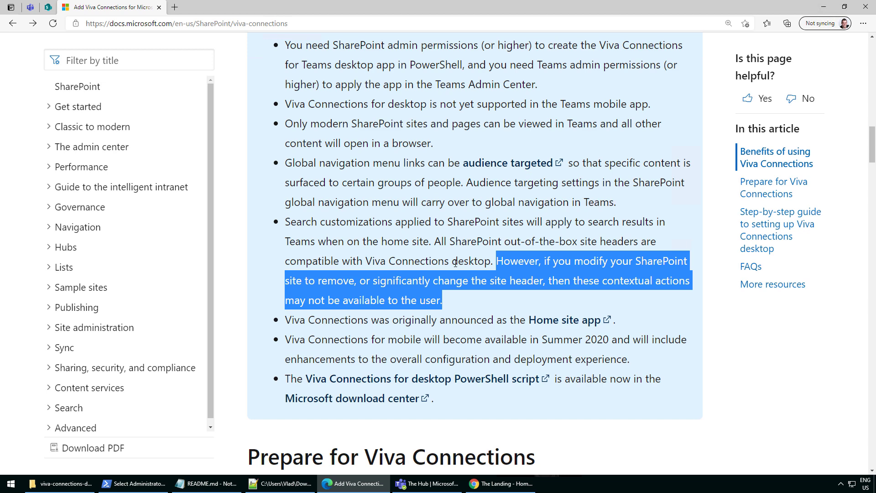
pyautogui.scroll(-3, 294, 323)
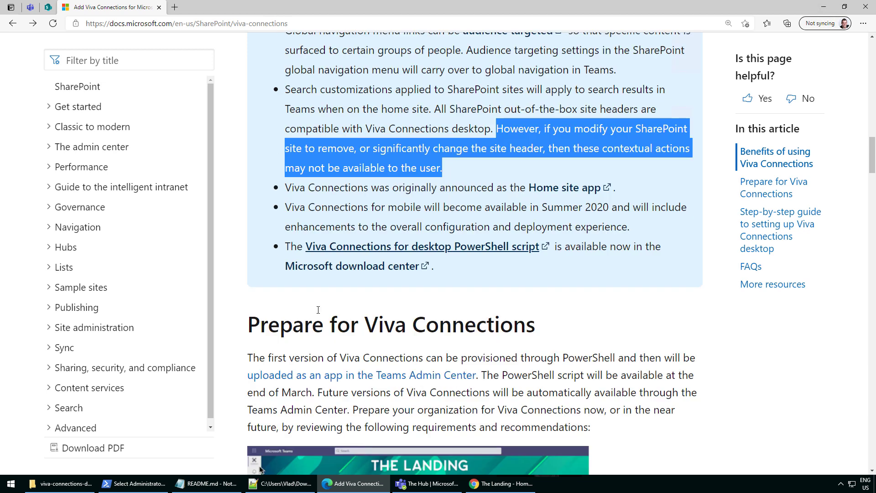
# Highlight the note about Viva Connections for mobile availability, and switch to Notepad++ to review the script down to its staticTabs section
pyautogui.click(252, 168)
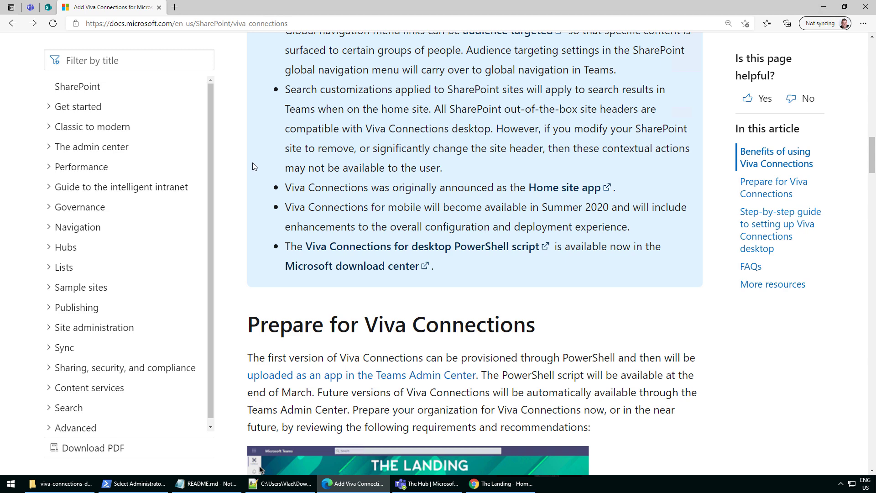
pyautogui.moveTo(616, 188); pyautogui.dragTo(617, 208)
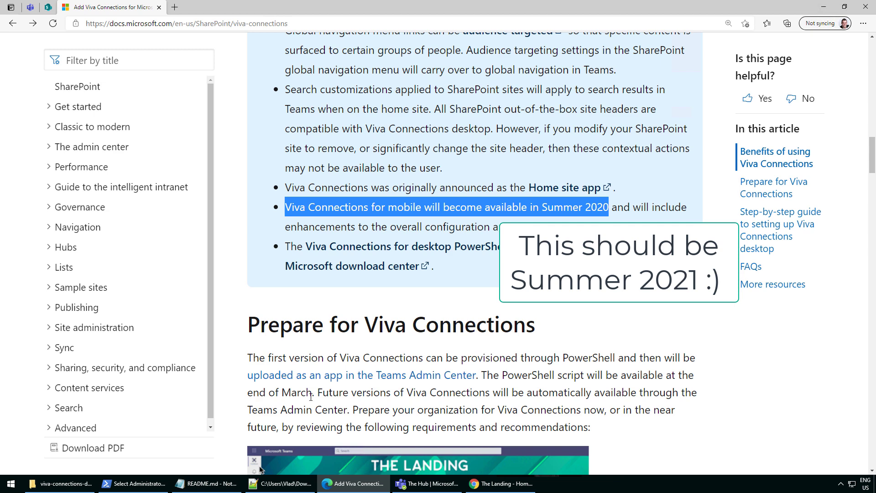
pyautogui.click(281, 483)
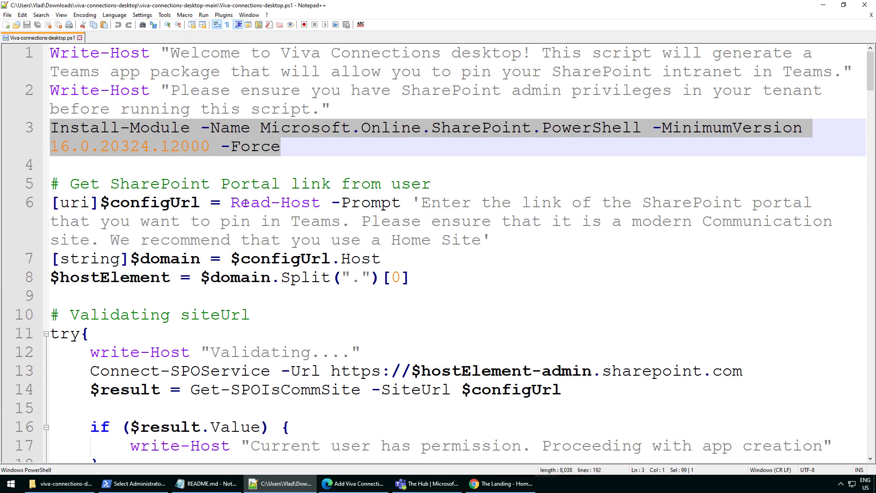
pyautogui.scroll(-15, 248, 210)
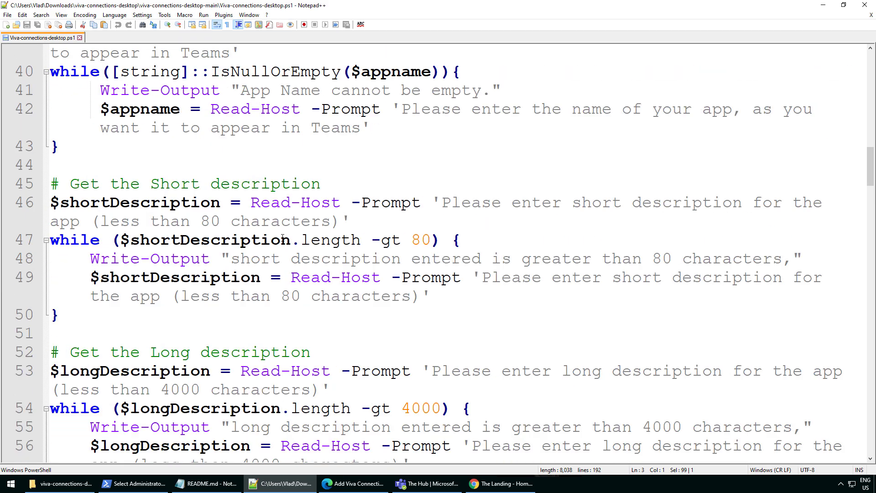
pyautogui.scroll(-18, 284, 237)
pyautogui.scroll(-9, 266, 244)
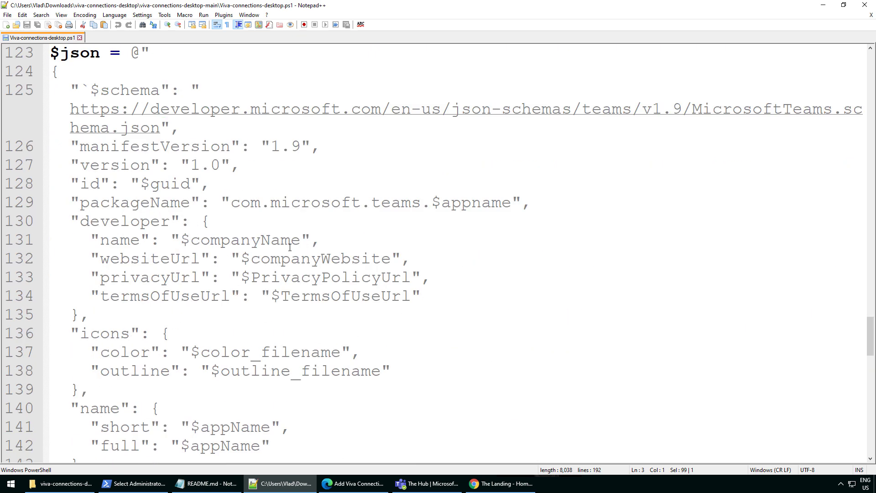
pyautogui.scroll(-4, 293, 249)
pyautogui.scroll(-5, 284, 263)
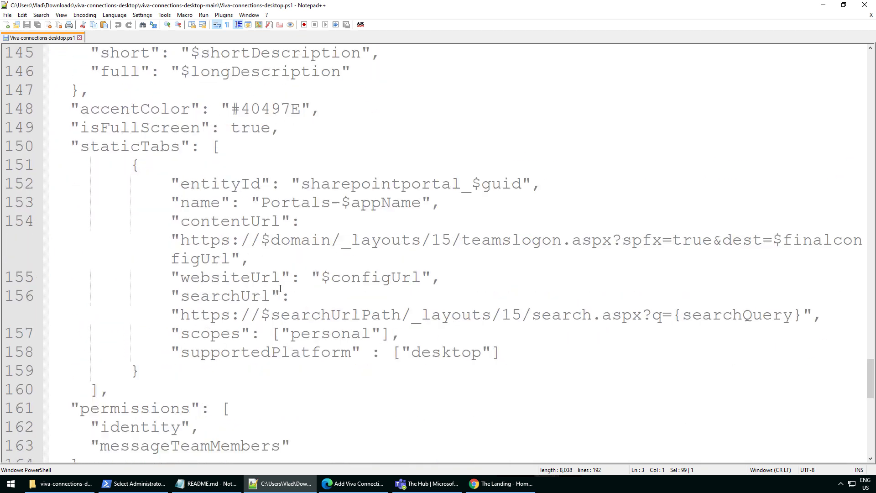
# Search the Viva-connections-desktop.ps1 script for "desktop" to locate the supportedPlatform setting
pyautogui.click(303, 181)
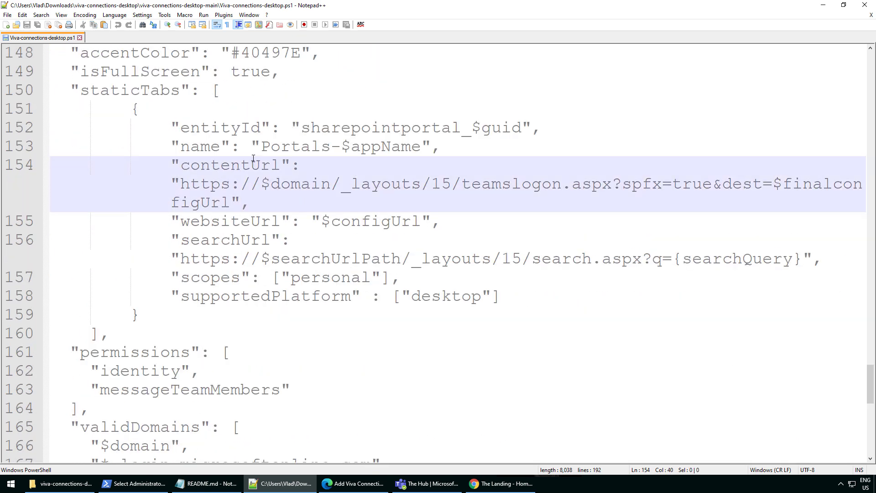
pyautogui.hotkey('ctrl', 'f')
pyautogui.write('desktop')
pyautogui.press('Return')
pyautogui.press('Escape')
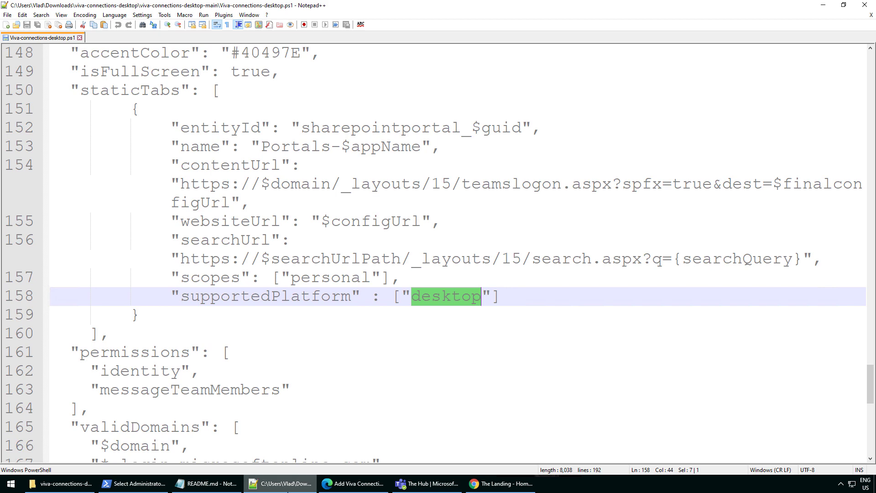
# Switch to Edge, download the Viva Connections for desktop PowerShell script from the article's notes, and go back to the article
pyautogui.click(353, 483)
pyautogui.click(328, 247)
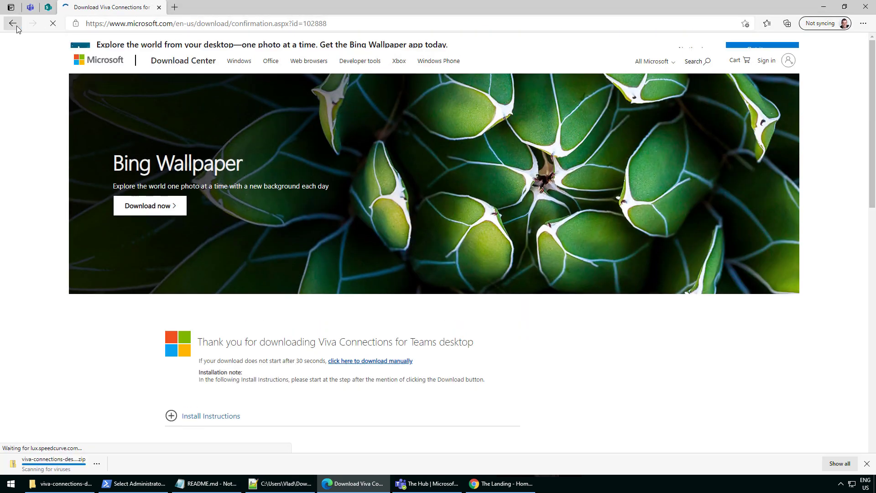
pyautogui.click(13, 23)
# Review the Prepare for Viva Connections section, highlighting the global navigation requirement and the modern SharePoint sites and pages recommendation
pyautogui.scroll(-2, 362, 105)
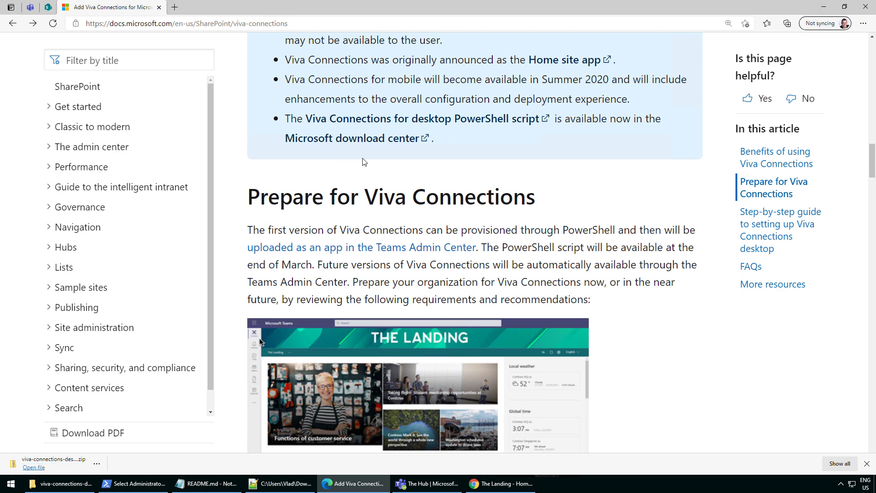
pyautogui.scroll(-2, 372, 160)
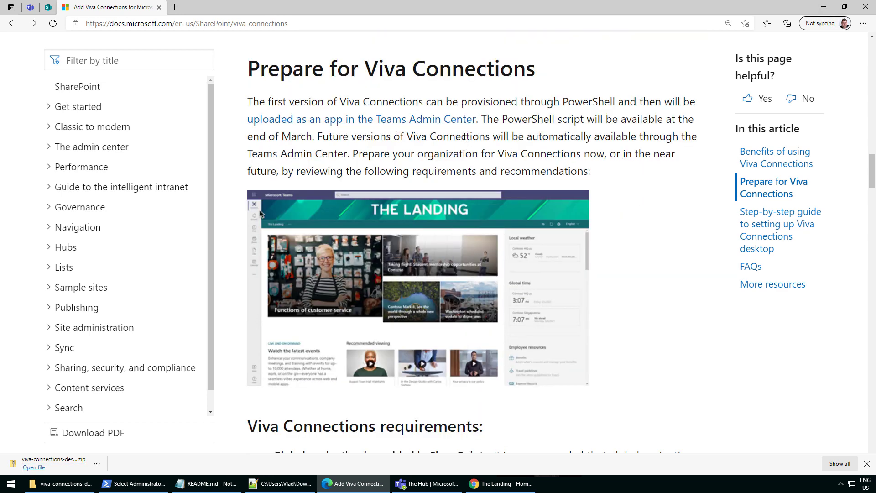
pyautogui.scroll(-1, 463, 143)
pyautogui.scroll(-2, 444, 284)
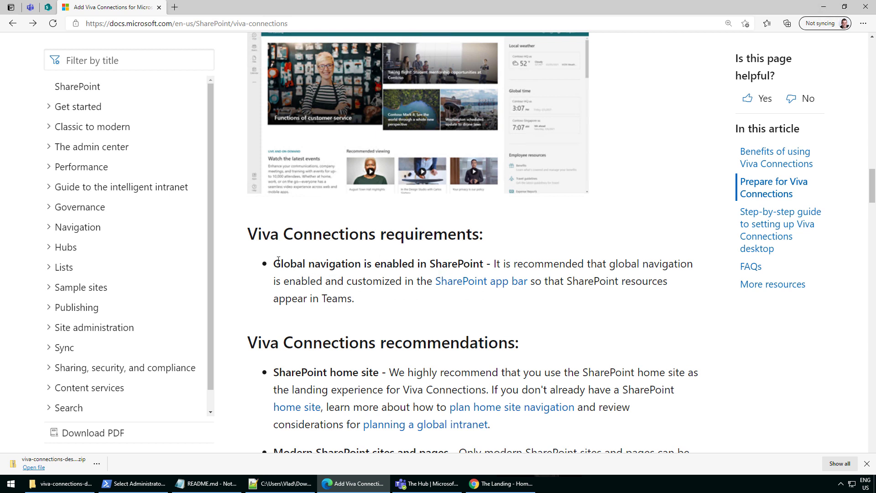
pyautogui.moveTo(277, 264); pyautogui.dragTo(479, 265)
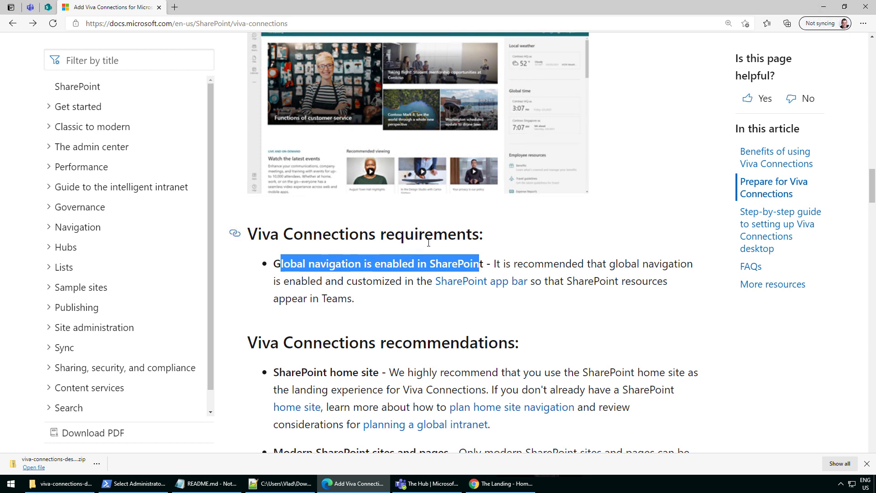
pyautogui.click(429, 224)
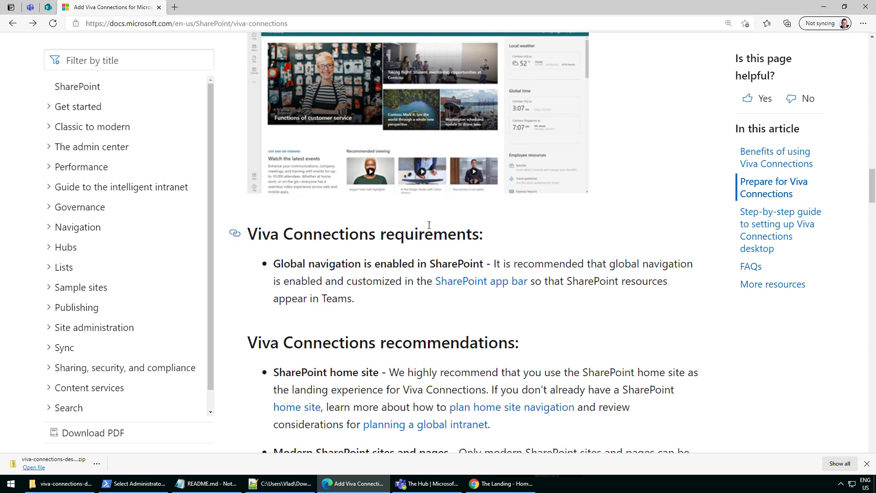
pyautogui.moveTo(384, 236); pyautogui.dragTo(326, 281)
pyautogui.click(516, 258)
pyautogui.click(330, 299)
pyautogui.scroll(-4, 423, 267)
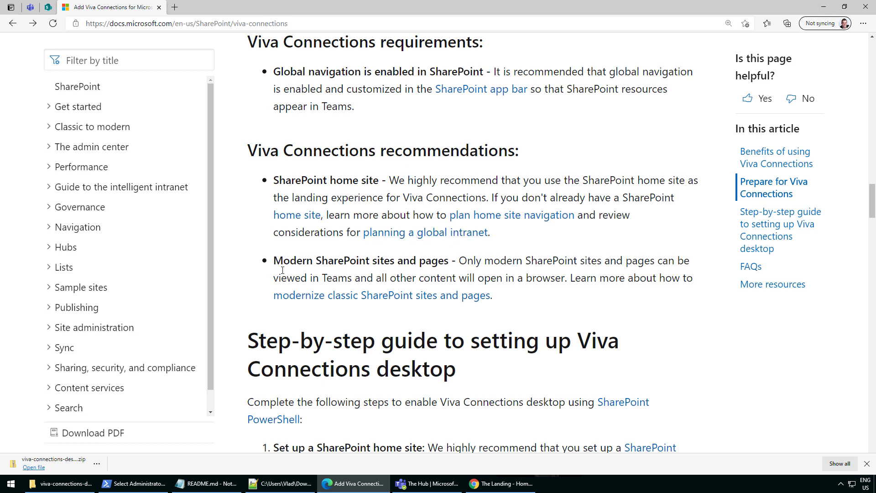
pyautogui.moveTo(274, 260); pyautogui.dragTo(450, 256)
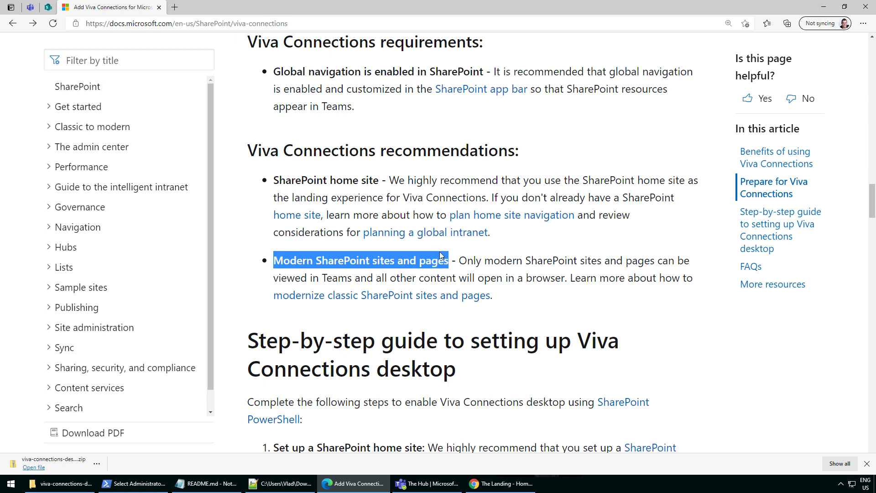
# Read steps 1 to 3 of the step-by-step setup guide, highlighting their headings, and review the Important box
pyautogui.scroll(-6, 443, 266)
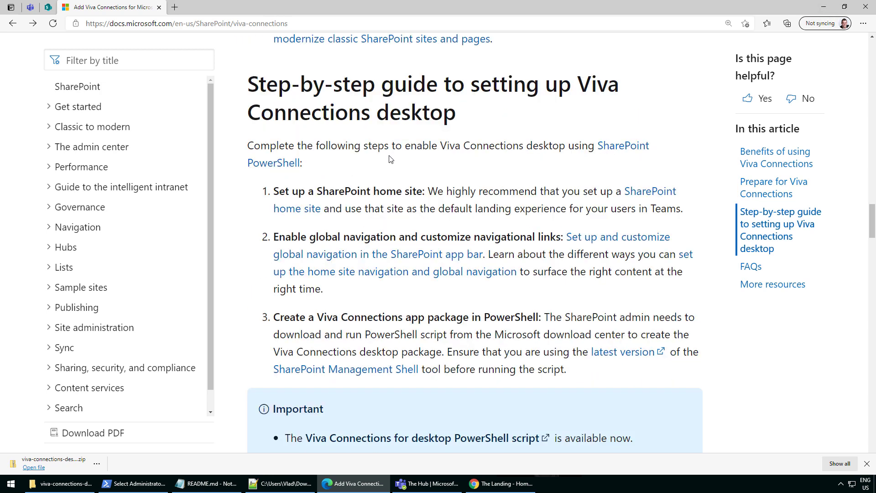
pyautogui.moveTo(274, 128); pyautogui.dragTo(438, 127)
pyautogui.moveTo(286, 173); pyautogui.dragTo(536, 177)
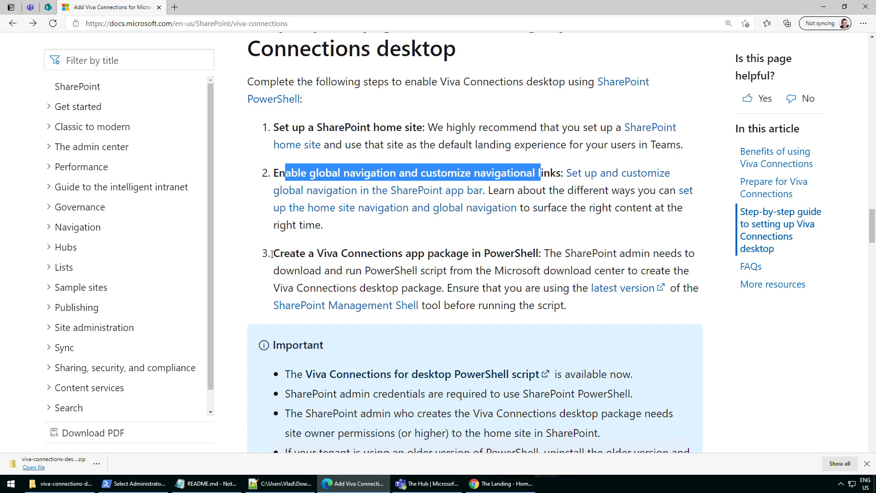
pyautogui.moveTo(274, 251); pyautogui.dragTo(540, 250)
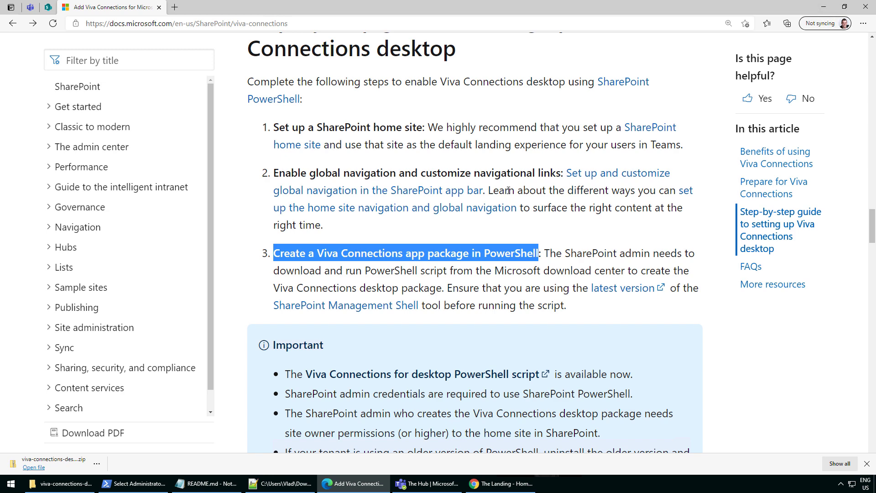
pyautogui.click(472, 281)
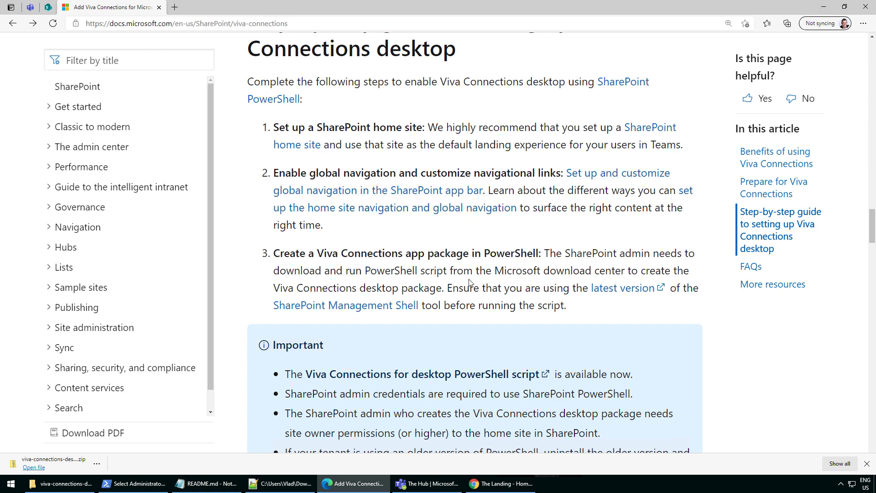
pyautogui.scroll(-4, 485, 256)
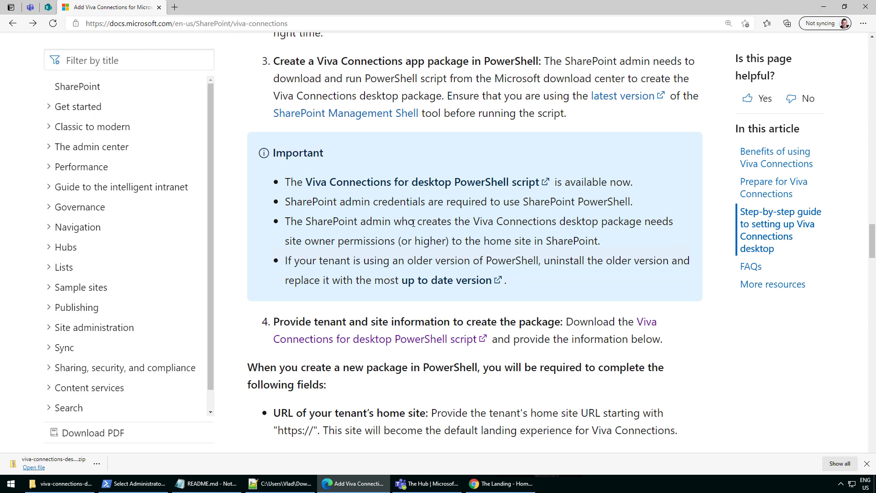
pyautogui.scroll(-1, 412, 206)
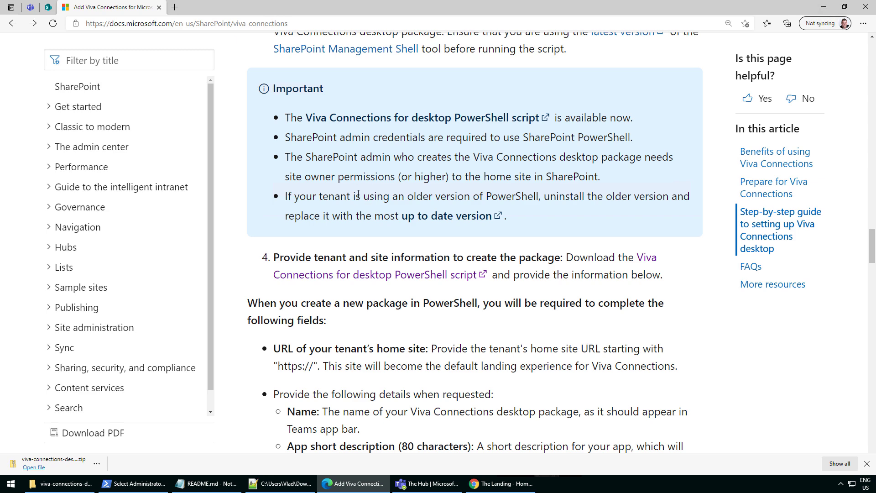
# Review the fields required to create the package in PowerShell, highlighting the list of requested details
pyautogui.scroll(-4, 341, 213)
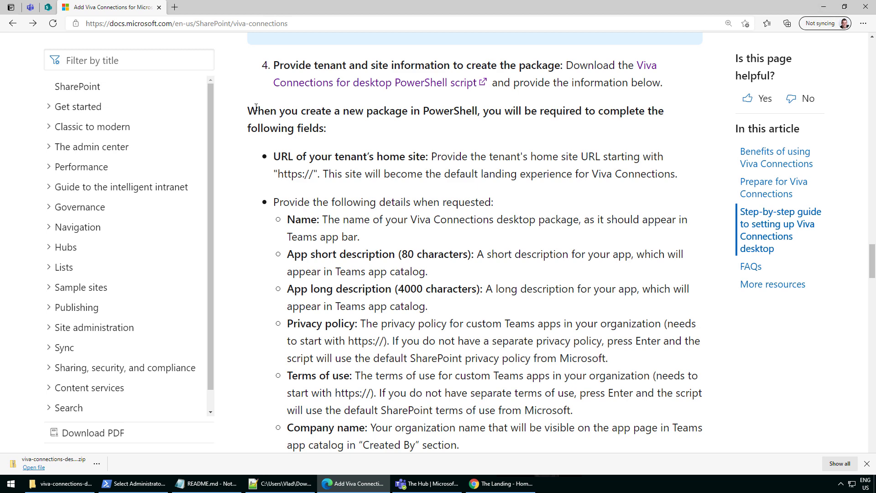
pyautogui.scroll(-1, 350, 153)
pyautogui.scroll(-1, 389, 177)
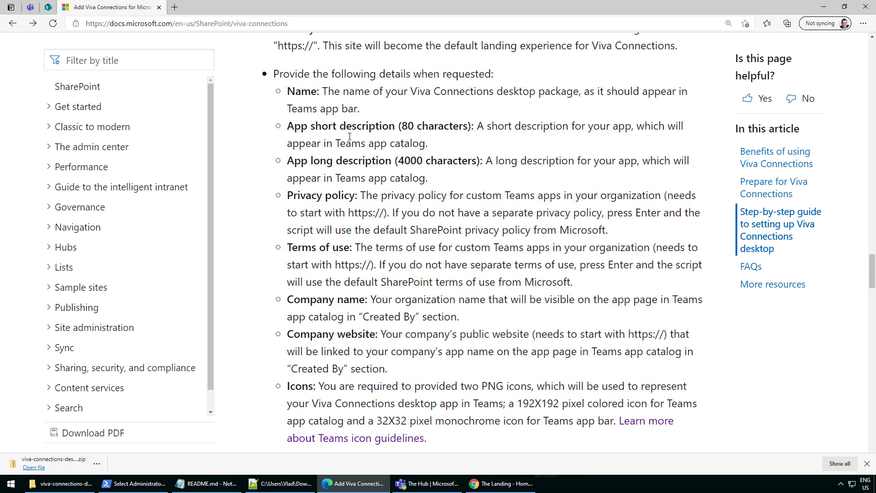
pyautogui.scroll(1, 387, 149)
pyautogui.moveTo(289, 149); pyautogui.dragTo(536, 416)
pyautogui.click(462, 367)
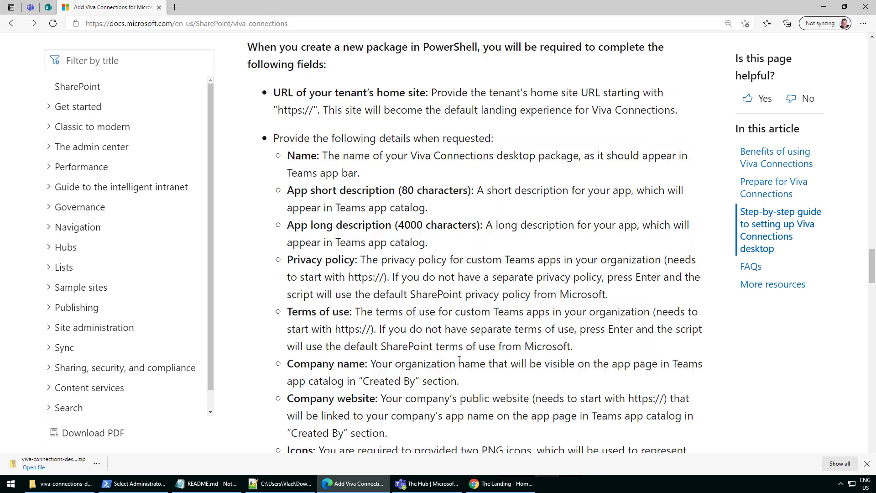
# Read the company and icon requirements, and highlight the note about Microsoft's access to information provided while running the script
pyautogui.scroll(-2, 389, 250)
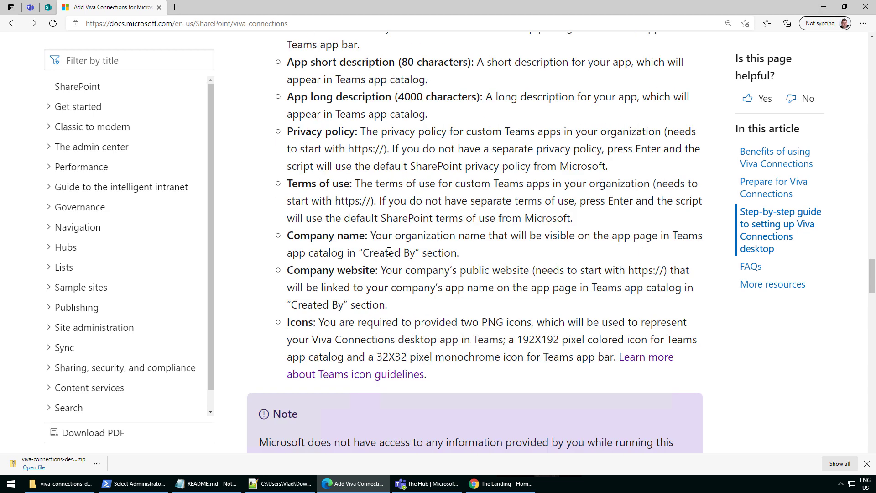
pyautogui.scroll(-1, 389, 250)
pyautogui.scroll(-4, 441, 229)
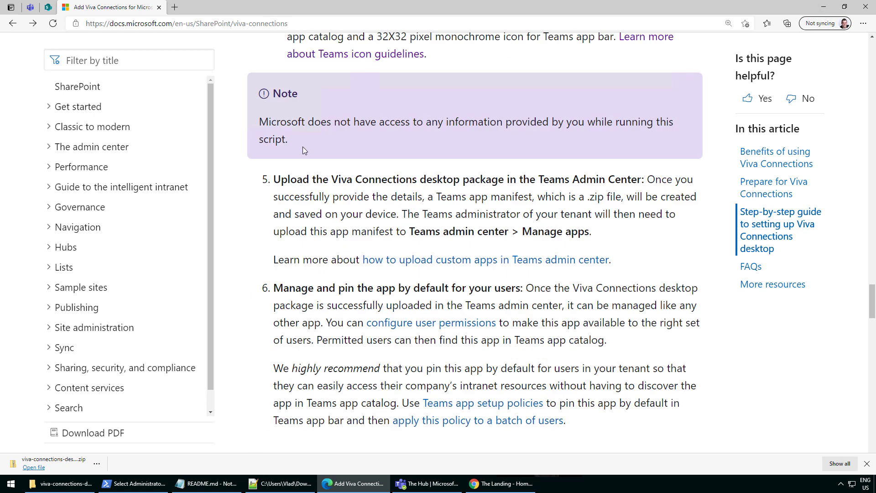
pyautogui.moveTo(258, 120); pyautogui.dragTo(663, 142)
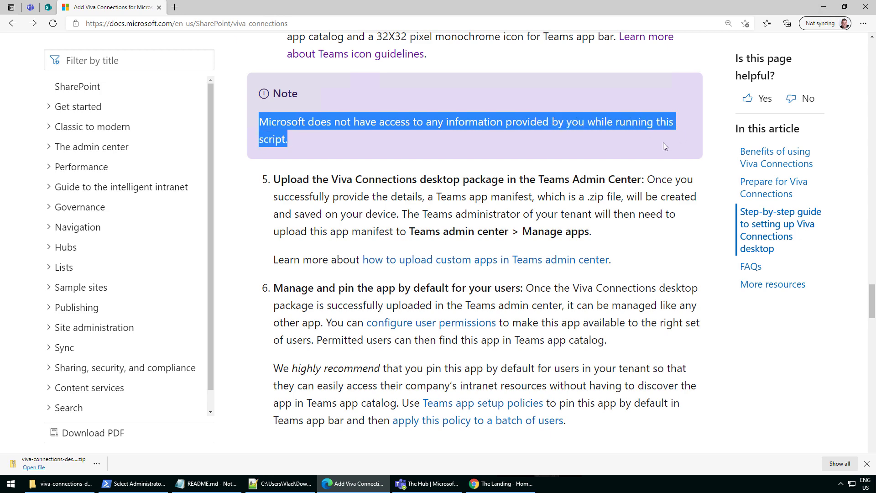
pyautogui.click(296, 130)
# Read and highlight step 5 on uploading the package in the Teams Admin Center and step 6 on managing and pinning the app
pyautogui.scroll(-1, 318, 172)
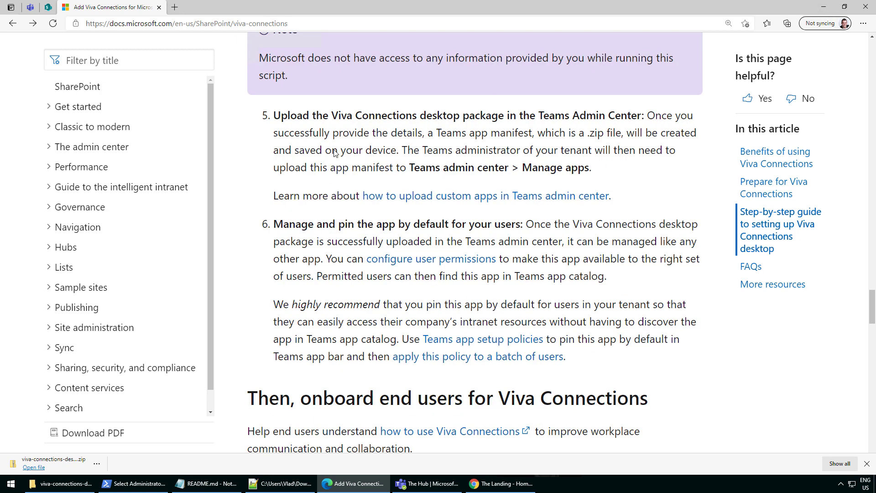
pyautogui.moveTo(281, 115); pyautogui.dragTo(631, 167)
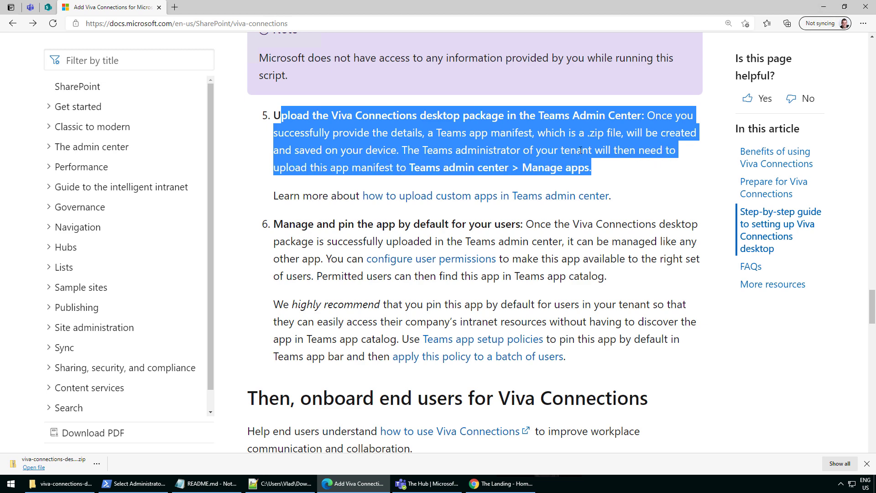
pyautogui.doubleClick(540, 146)
pyautogui.tripleClick(539, 146)
pyautogui.scroll(-3, 502, 137)
pyautogui.moveTo(274, 96); pyautogui.dragTo(614, 151)
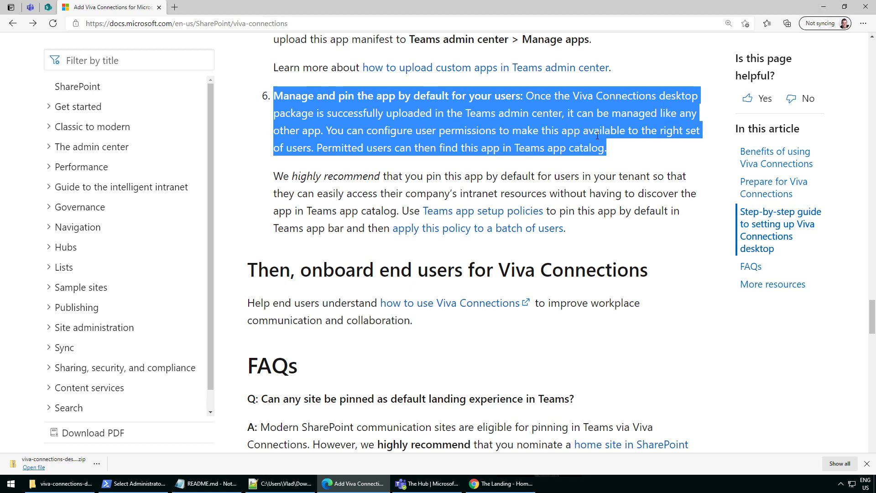
pyautogui.click(573, 182)
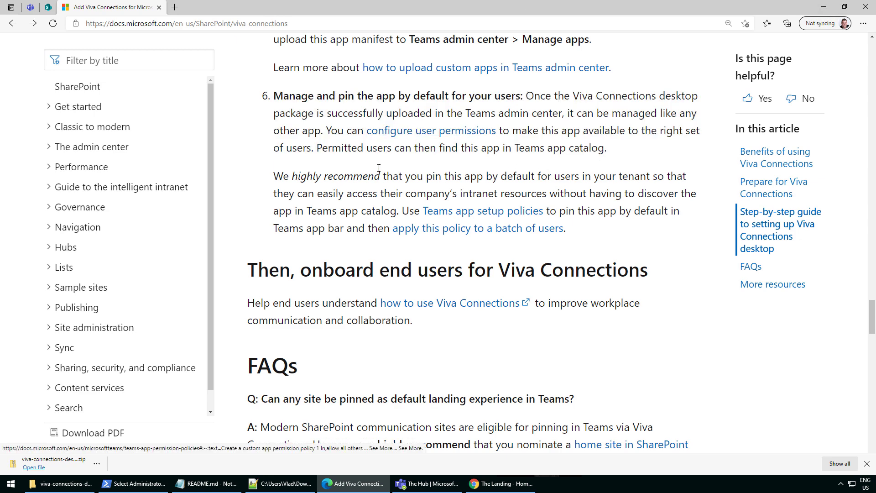
# Open the how to use Viva Connections article in a new tab and review its notes and annotated Landing screenshot
pyautogui.scroll(-4, 390, 181)
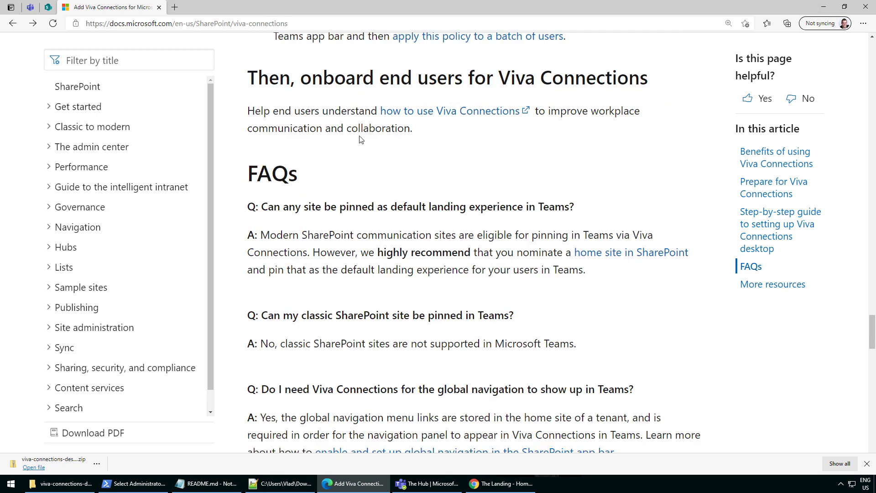
pyautogui.middleClick(413, 117)
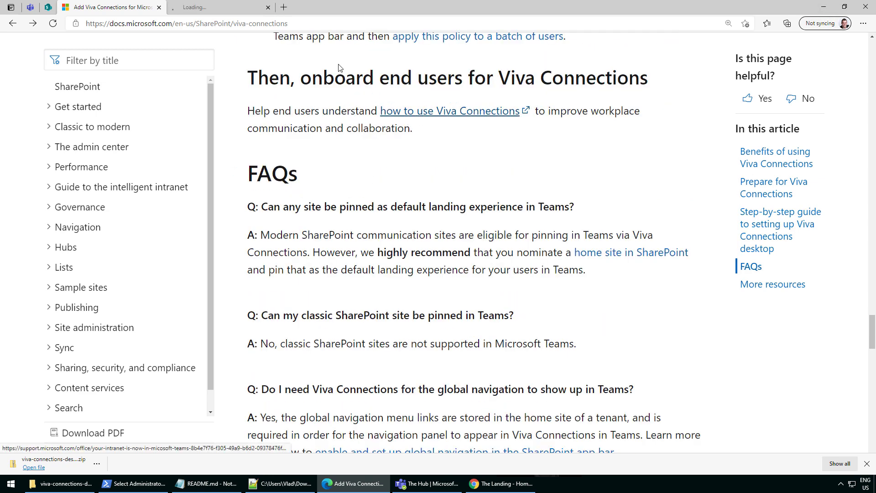
pyautogui.click(224, 13)
pyautogui.scroll(-4, 330, 133)
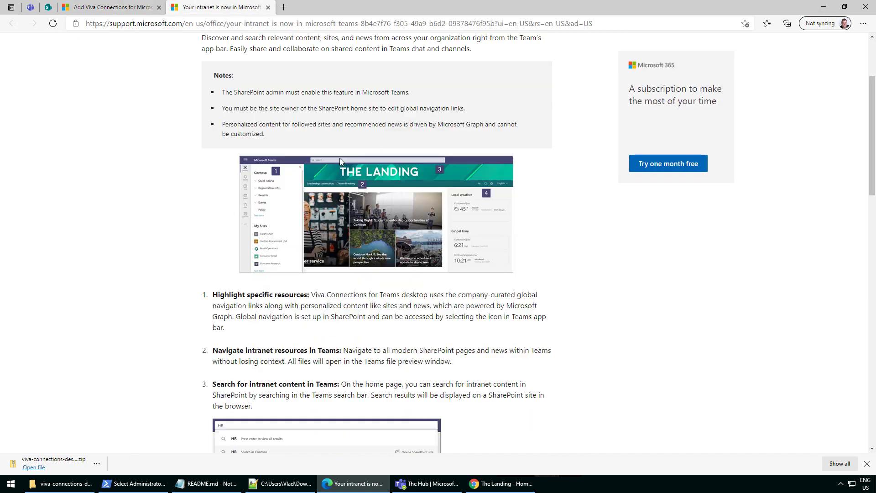
# Skim the rest of the end-user article, and review the FAQs and More resources sections of the Viva Connections setup documentation
pyautogui.scroll(-15, 329, 132)
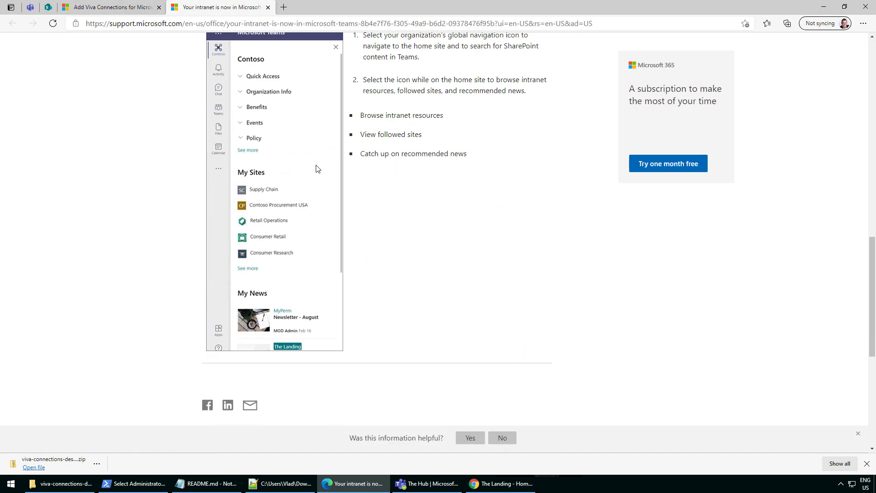
pyautogui.scroll(8, 301, 154)
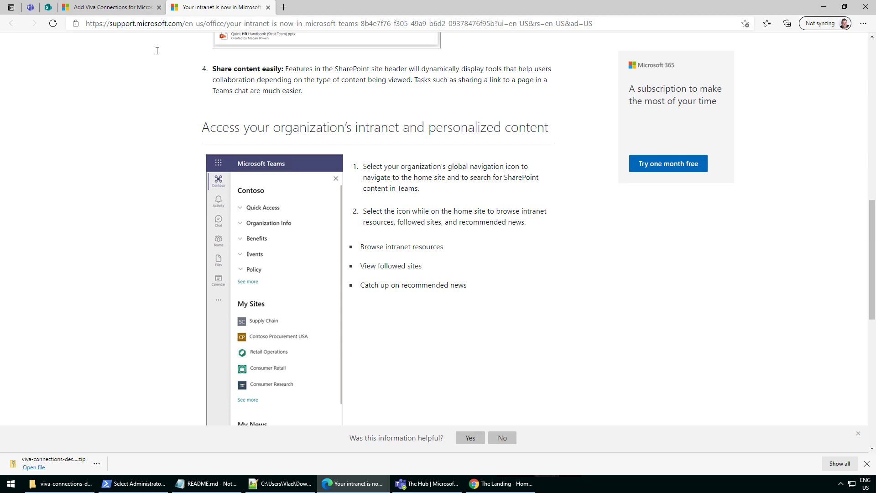
pyautogui.click(89, 12)
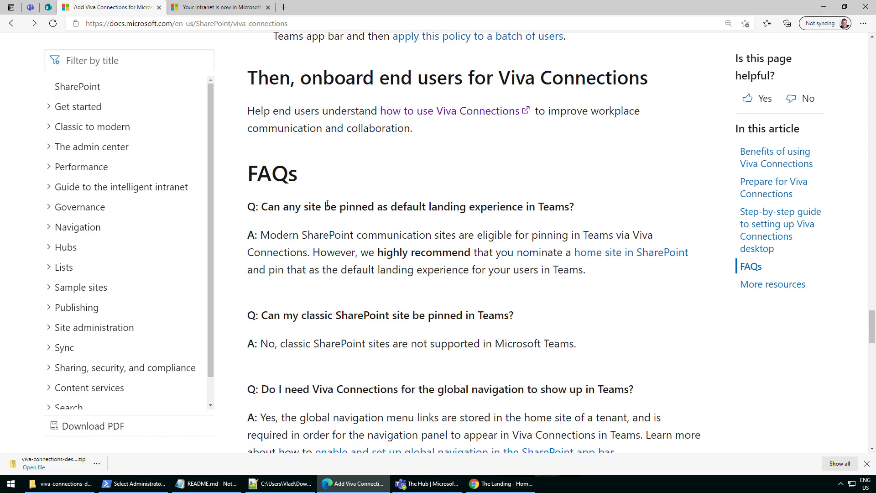
pyautogui.scroll(-3, 356, 198)
pyautogui.scroll(-15, 355, 199)
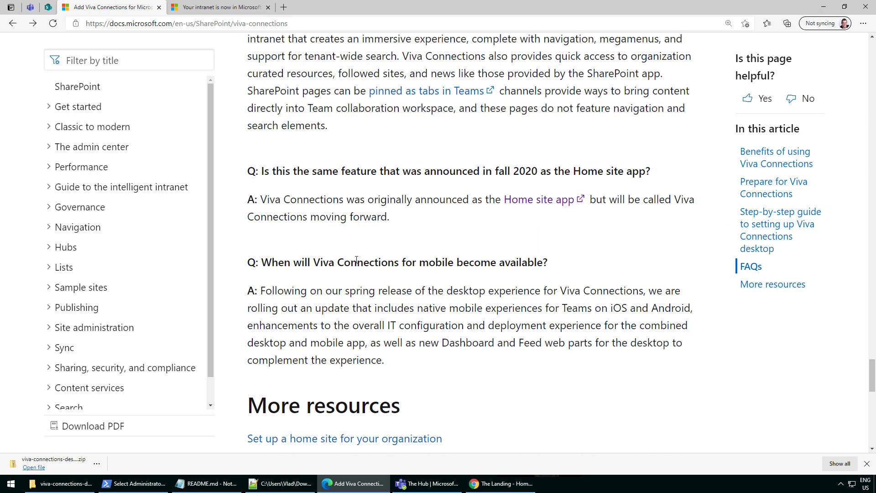
pyautogui.scroll(-3, 417, 230)
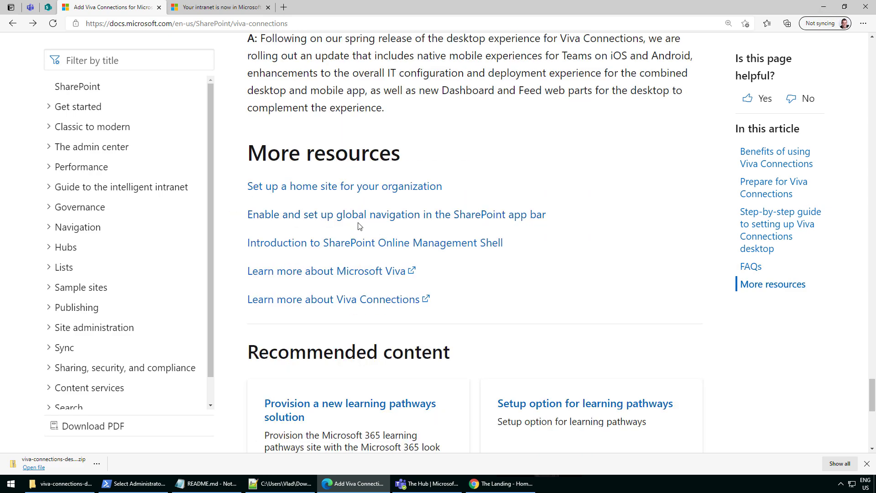
pyautogui.scroll(11, 395, 222)
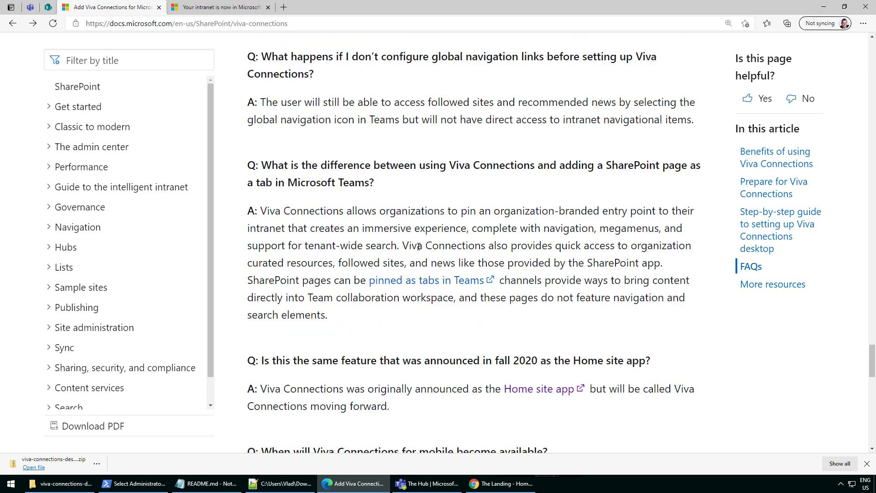
# Switch to Microsoft Teams and open the global navigation panel of The Hub app
pyautogui.click(428, 484)
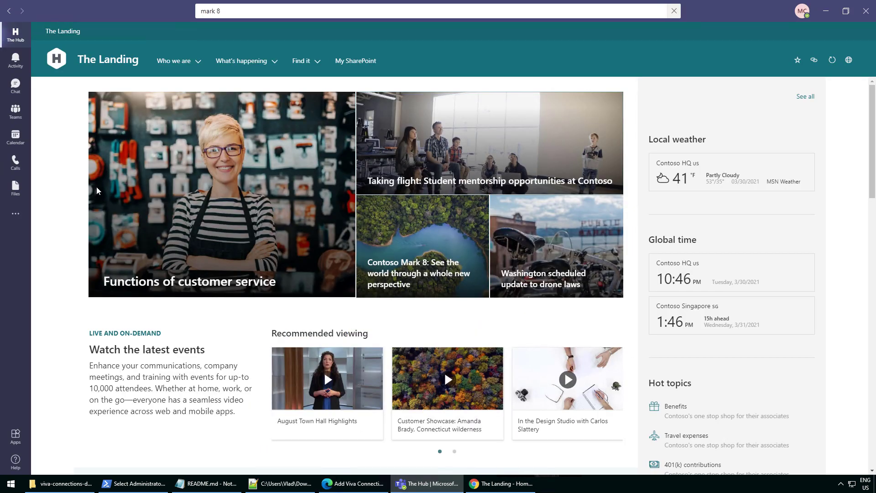
pyautogui.click(24, 31)
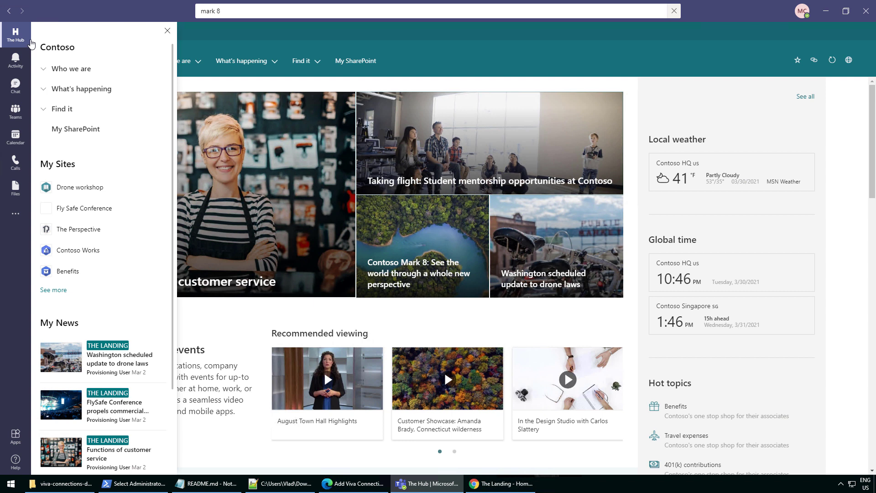